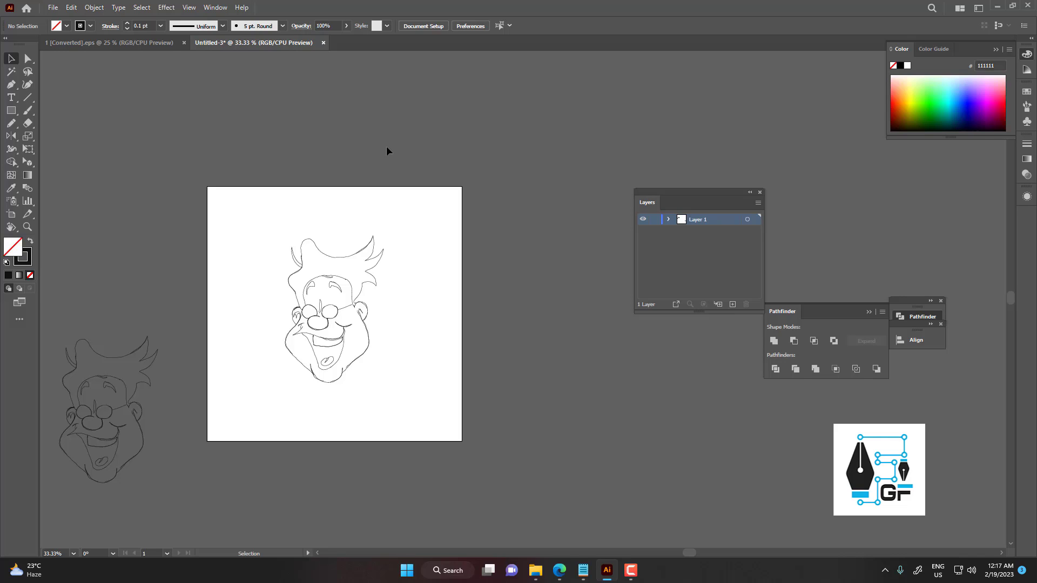
mouse_move(280, 197)
mouse_down()
mouse_move(344, 306)
mouse_move(424, 378)
mouse_move(368, 431)
mouse_move(378, 414)
mouse_move(394, 437)
mouse_move(393, 408)
mouse_move(382, 407)
mouse_up()
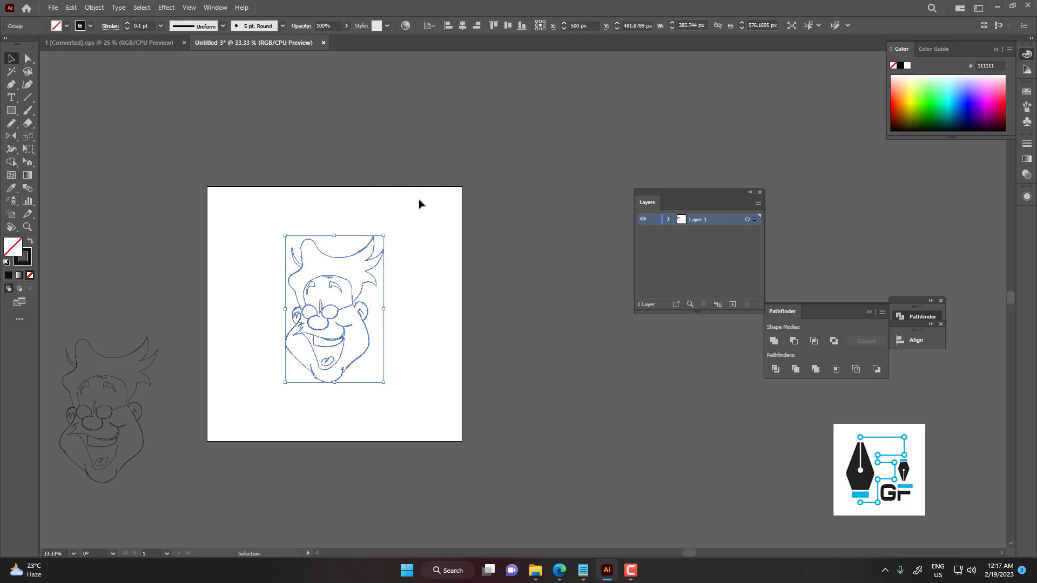
drag(423, 198, 317, 383)
click(236, 210)
drag(235, 210, 231, 442)
drag(228, 198, 223, 470)
drag(269, 193, 273, 378)
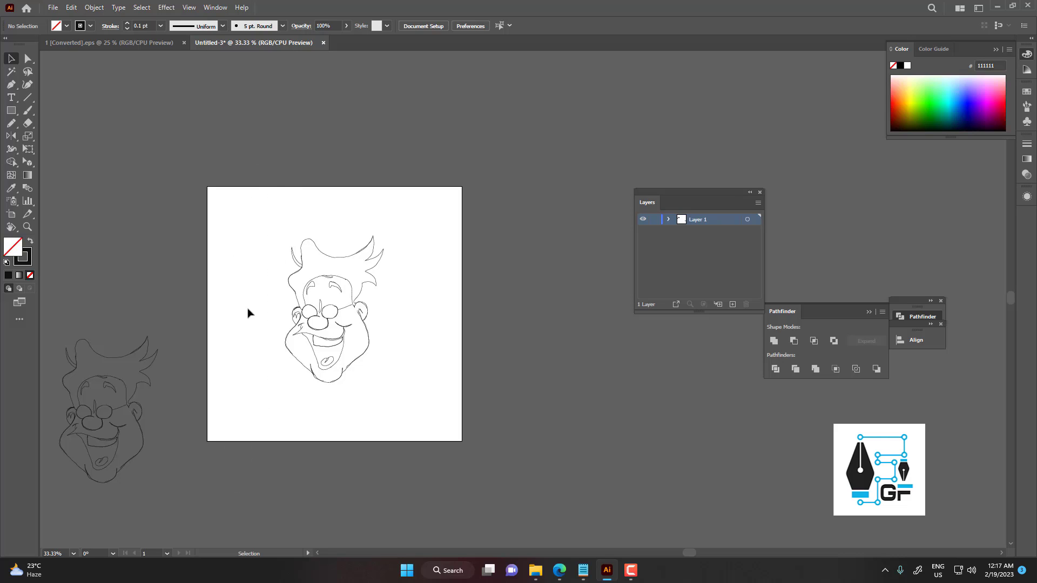
drag(268, 220, 270, 259)
drag(278, 194, 405, 329)
drag(446, 206, 410, 439)
drag(412, 317, 397, 436)
mouse_move(249, 228)
mouse_down()
mouse_move(409, 330)
mouse_move(433, 488)
mouse_up()
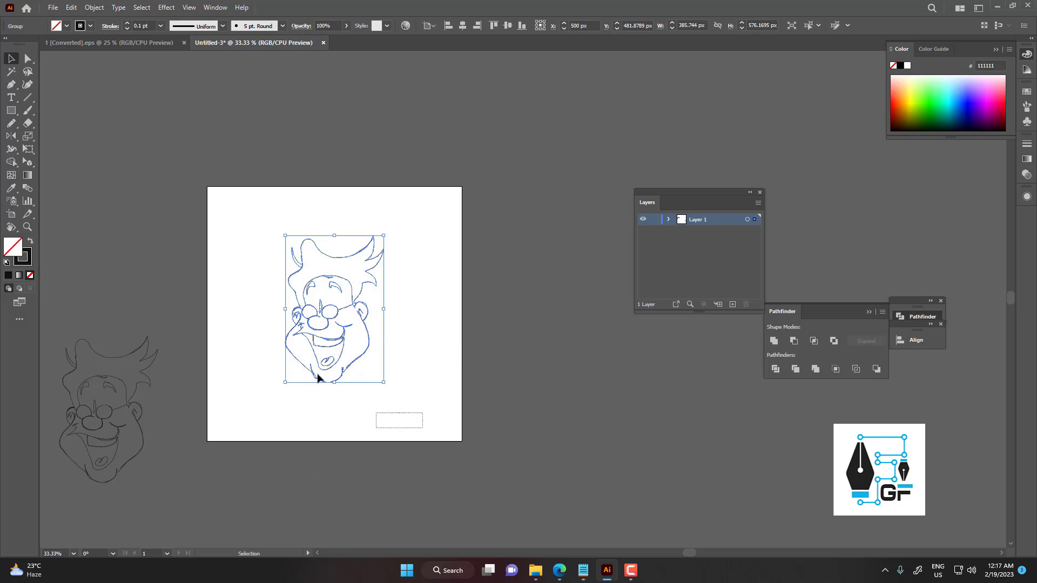
drag(256, 216, 387, 524)
drag(433, 179, 396, 463)
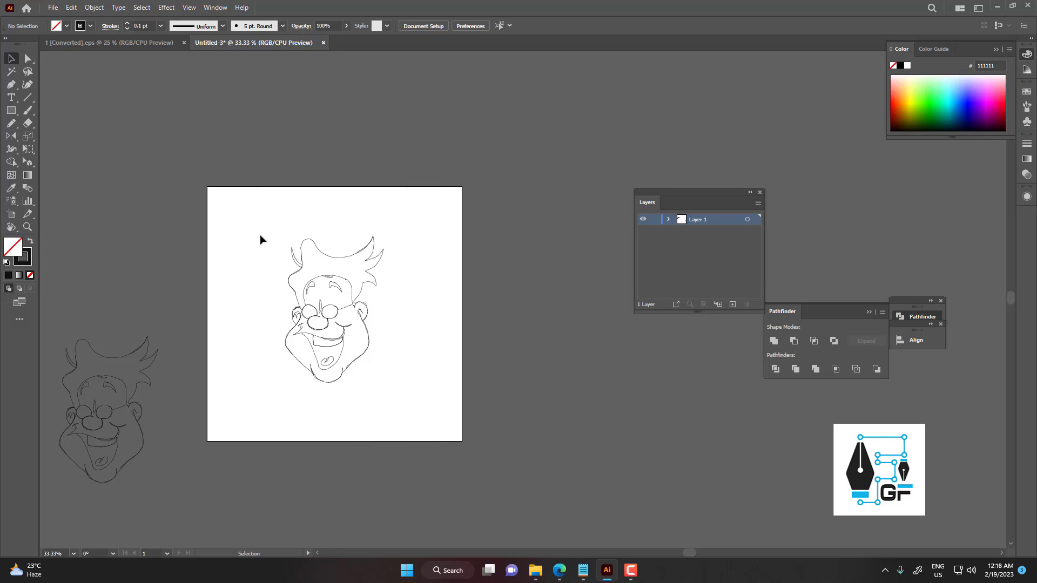
drag(275, 239, 447, 441)
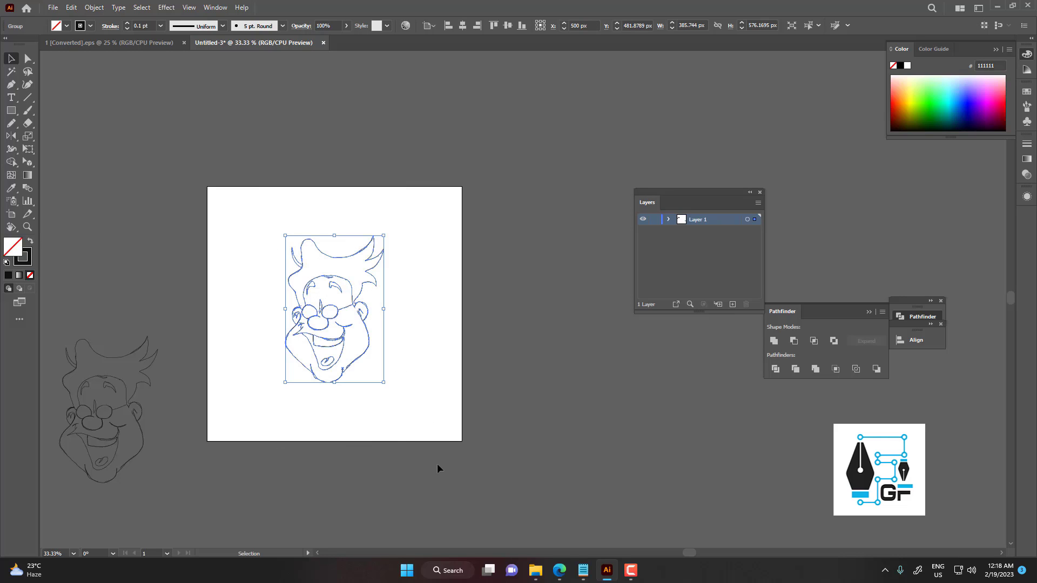
click(413, 403)
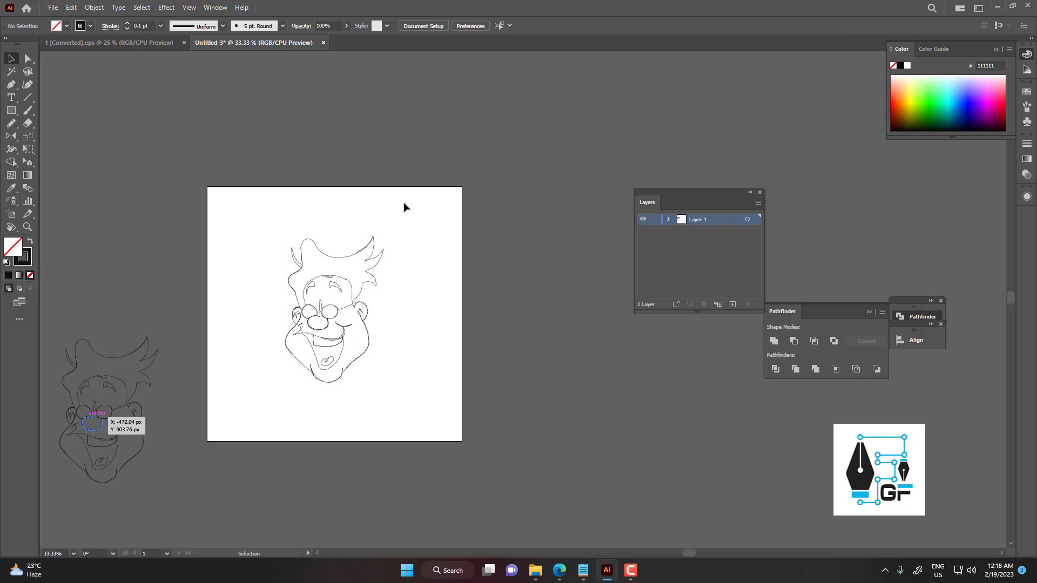
drag(269, 375, 386, 330)
drag(290, 276, 160, 453)
drag(299, 405, 252, 447)
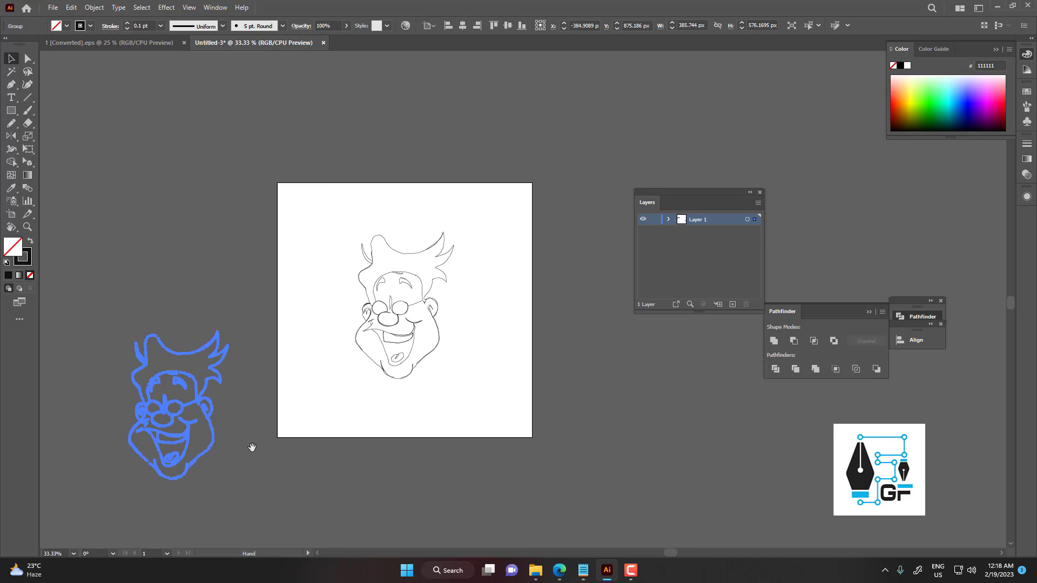
Select the grouped face sketch on the artboard and reduce its opacity to 30%
click(475, 382)
mouse_move(487, 411)
mouse_down()
mouse_move(480, 437)
mouse_move(278, 211)
mouse_up()
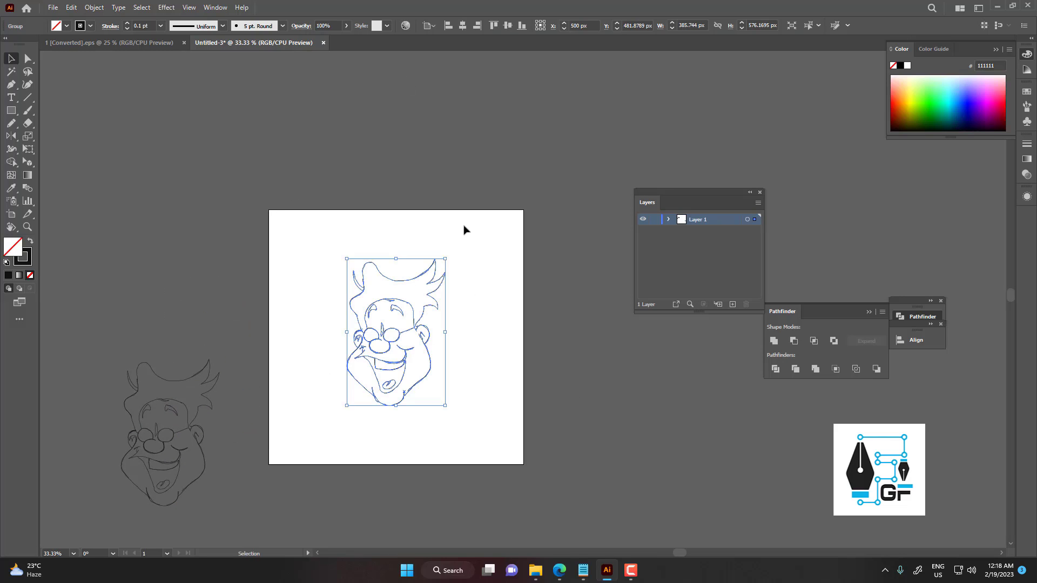
drag(464, 222, 324, 427)
drag(447, 382, 425, 403)
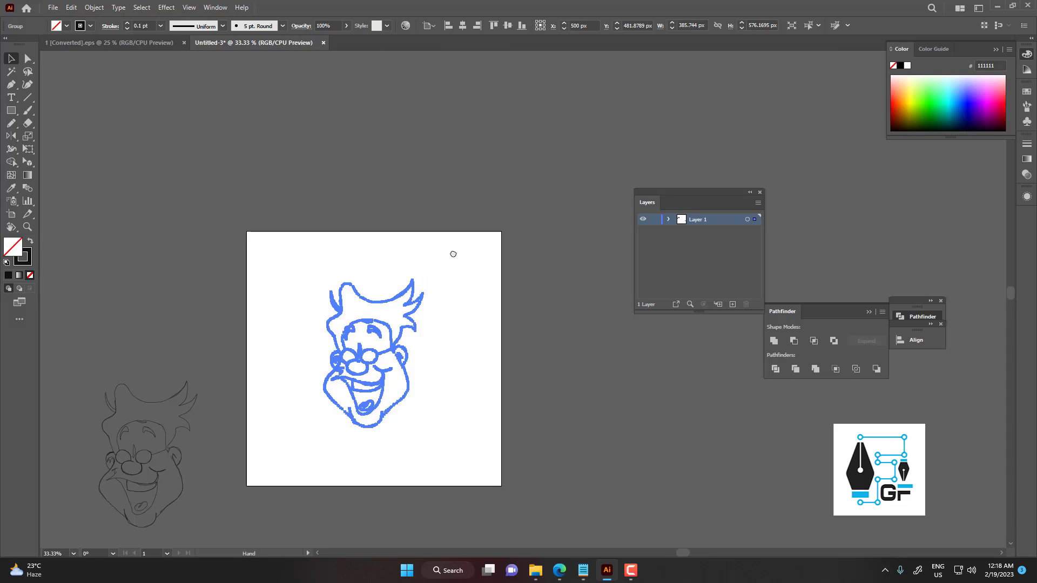
drag(453, 254, 415, 180)
click(348, 27)
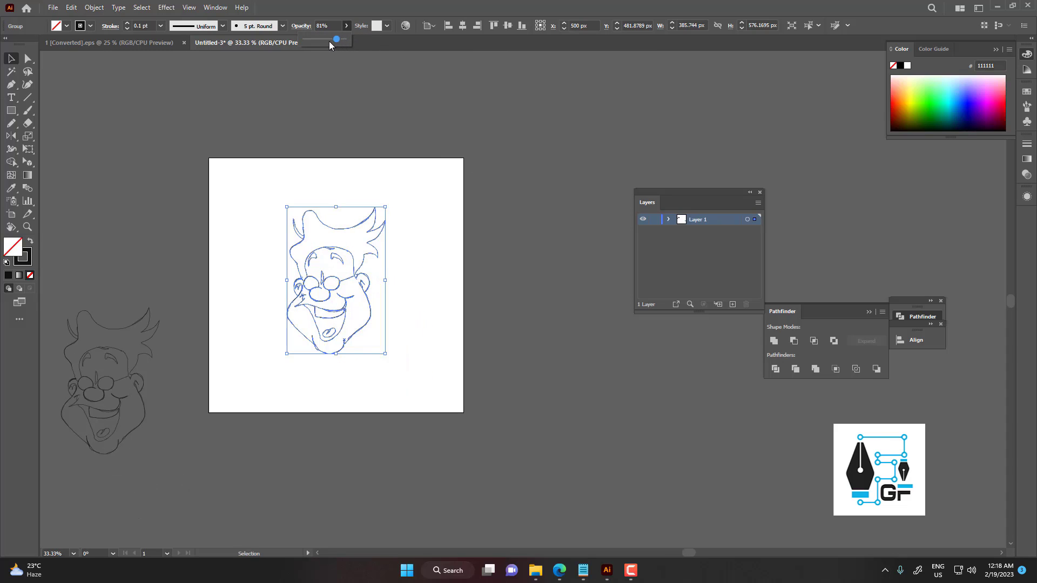
drag(323, 44, 316, 26)
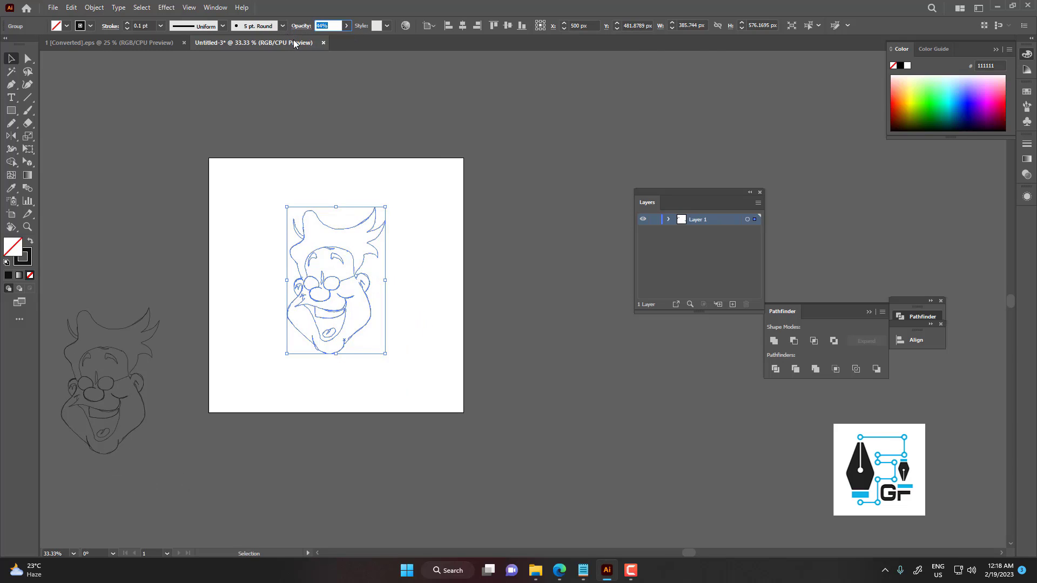
text(30)
click(492, 267)
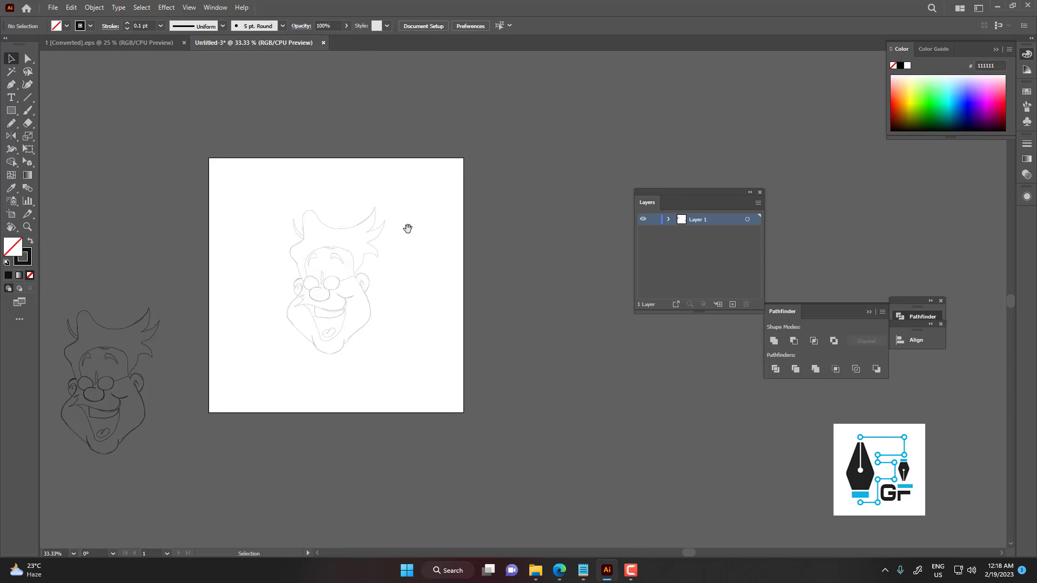
drag(389, 281, 418, 298)
scroll(419, 301, up, 1)
click(292, 360)
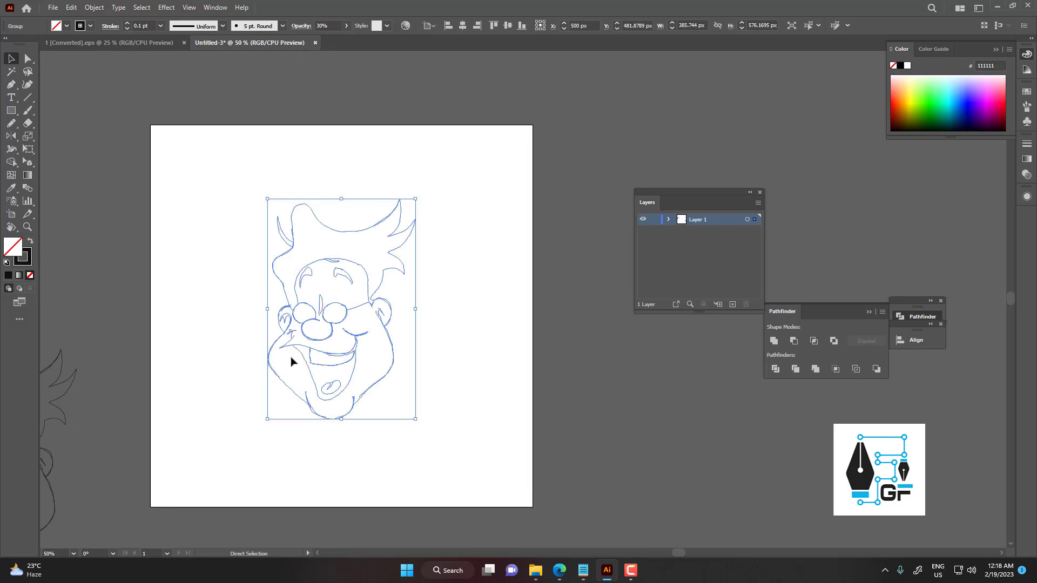
key(ctrl+shift+a)
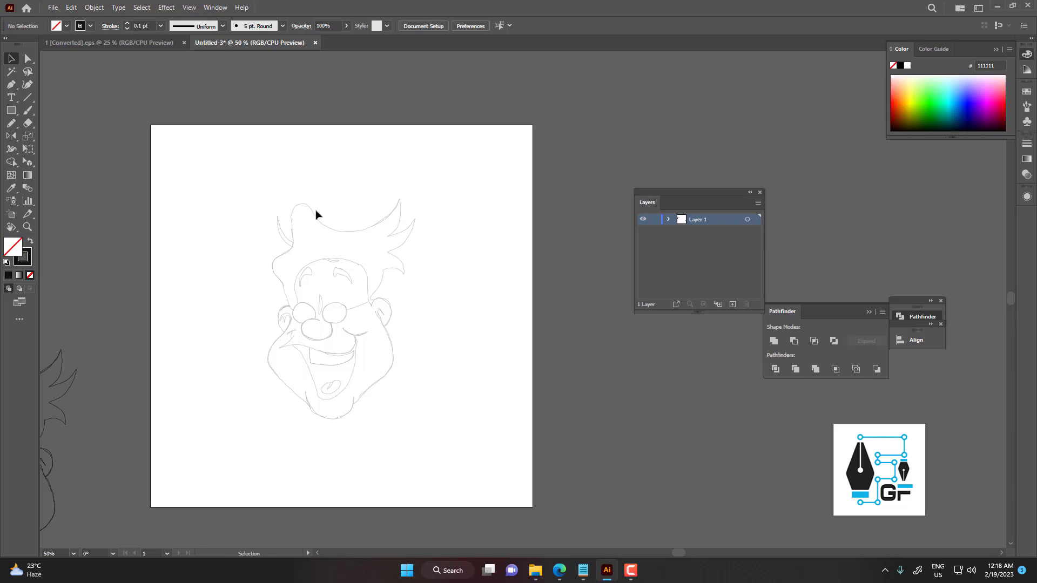
drag(210, 194, 225, 262)
drag(229, 193, 229, 238)
Activate the Paintbrush, accept its tool options, and paint an S-shaped test stroke near the artboard's upper-left corner
drag(32, 106, 79, 107)
drag(11, 130, 70, 134)
drag(205, 177, 429, 242)
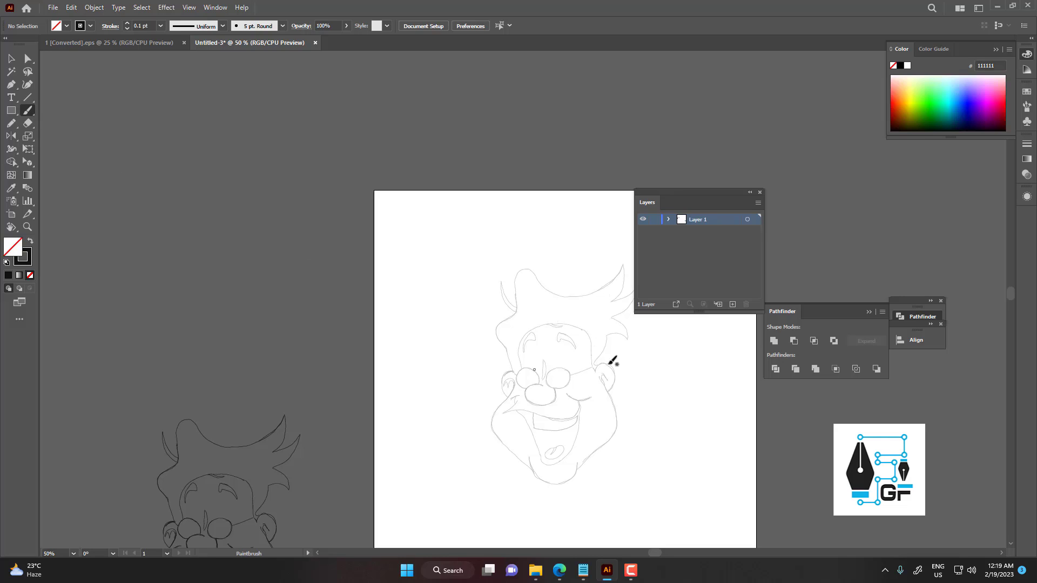
double_click(28, 111)
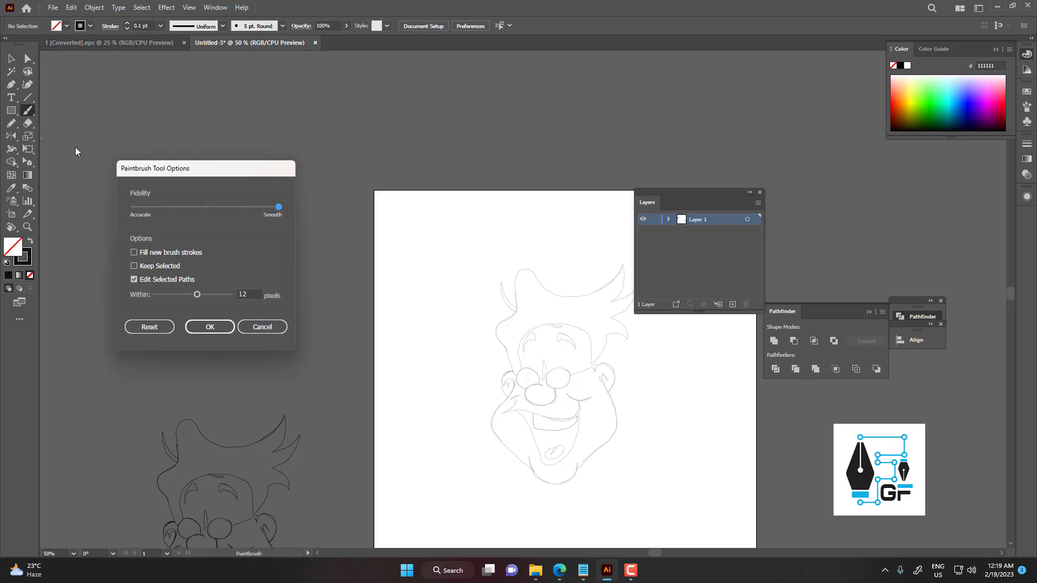
drag(218, 162, 370, 204)
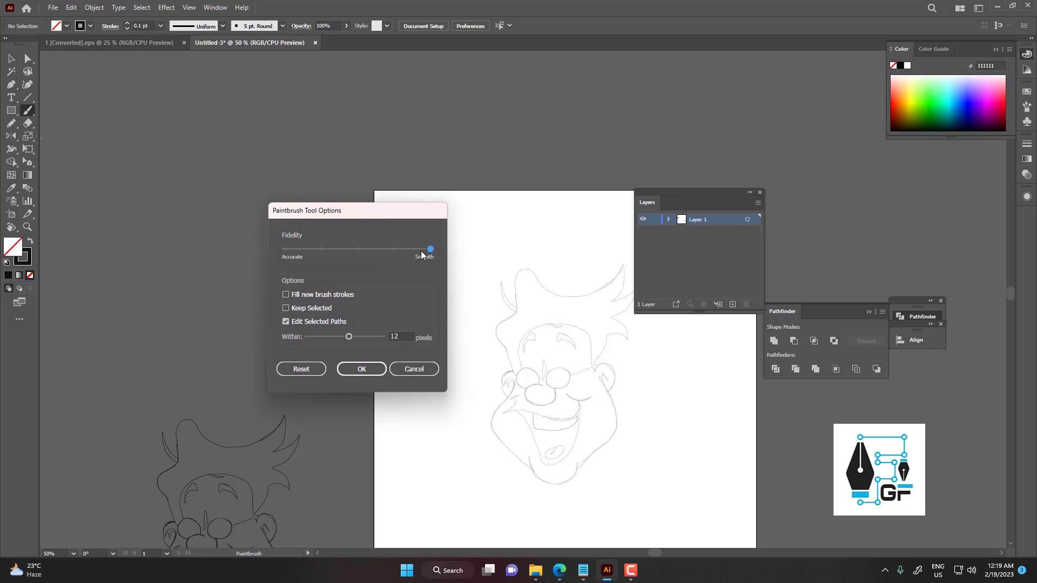
click(358, 365)
drag(426, 222, 414, 294)
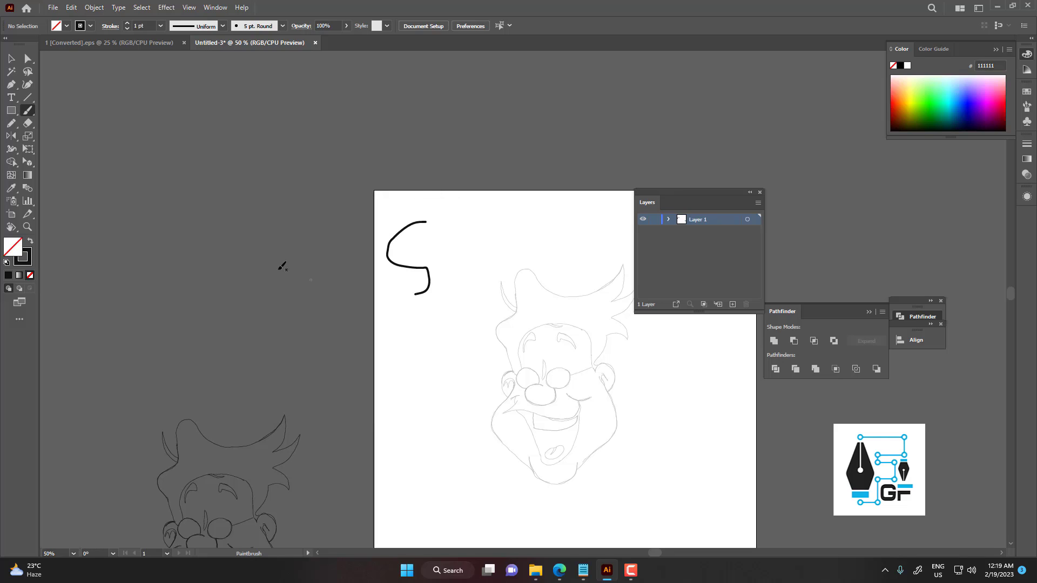
Adjust the Paintbrush fidelity towards Smooth and paint two more S-shaped test strokes beside the face sketch
double_click(28, 110)
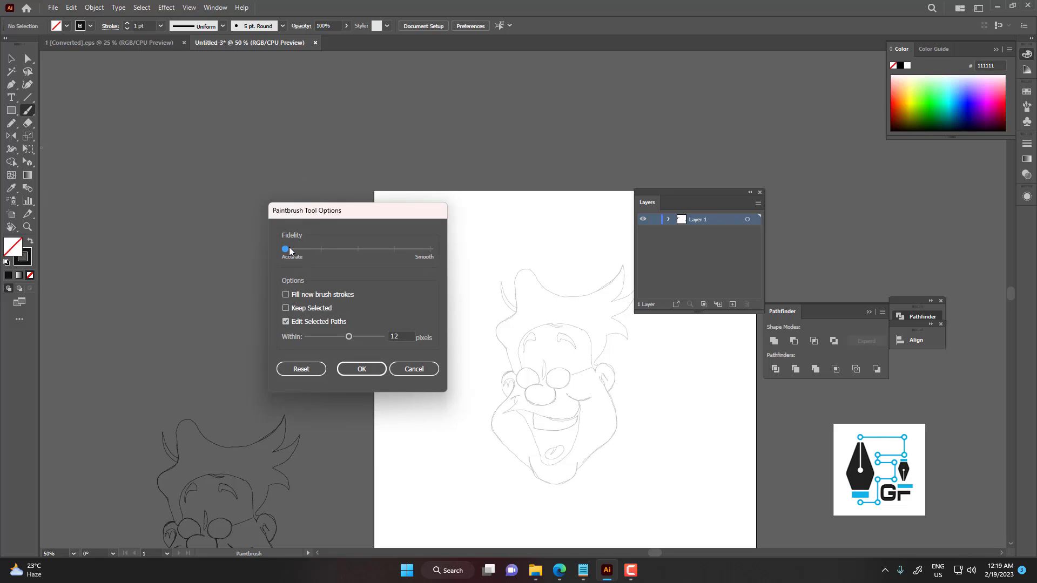
drag(291, 250, 430, 254)
click(371, 369)
mouse_move(424, 310)
mouse_down()
mouse_move(409, 324)
mouse_move(436, 336)
mouse_move(384, 367)
mouse_up()
mouse_move(468, 213)
mouse_down()
mouse_move(487, 263)
mouse_move(435, 272)
mouse_up()
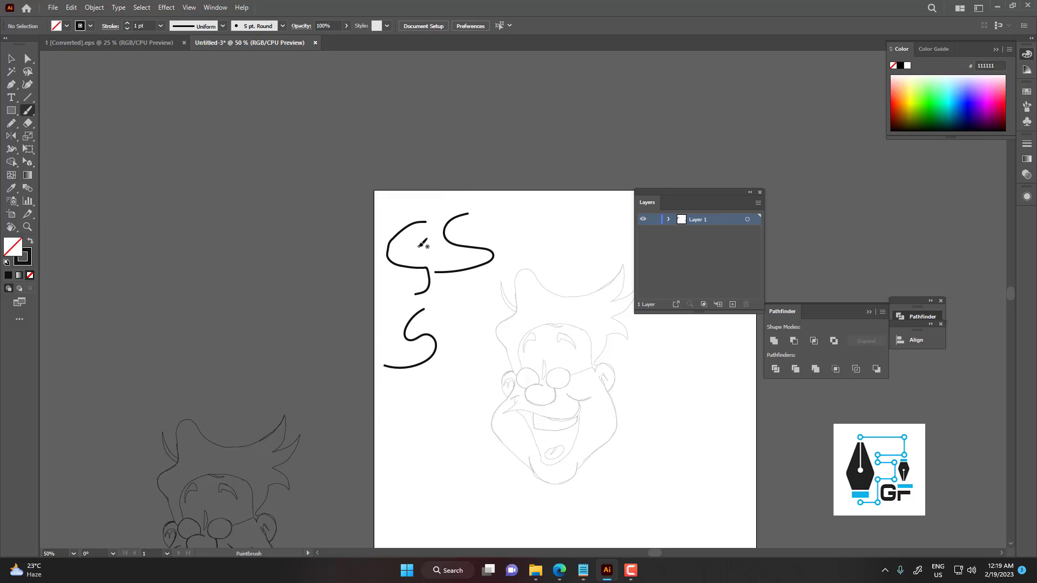
Delete all three S-shaped test strokes from the artboard
key(v)
key(ctrl+a)
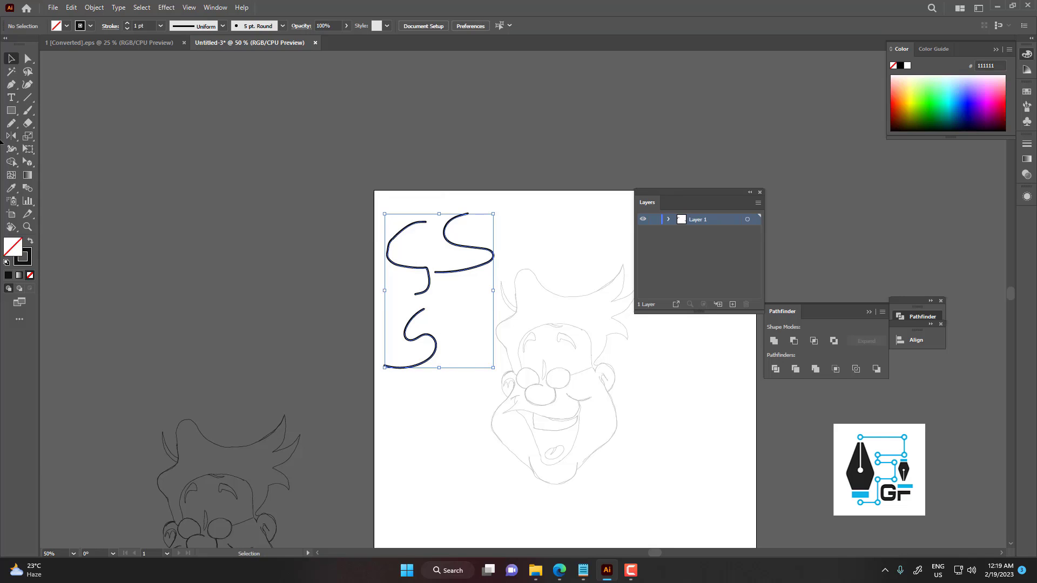
key(Delete)
click(13, 126)
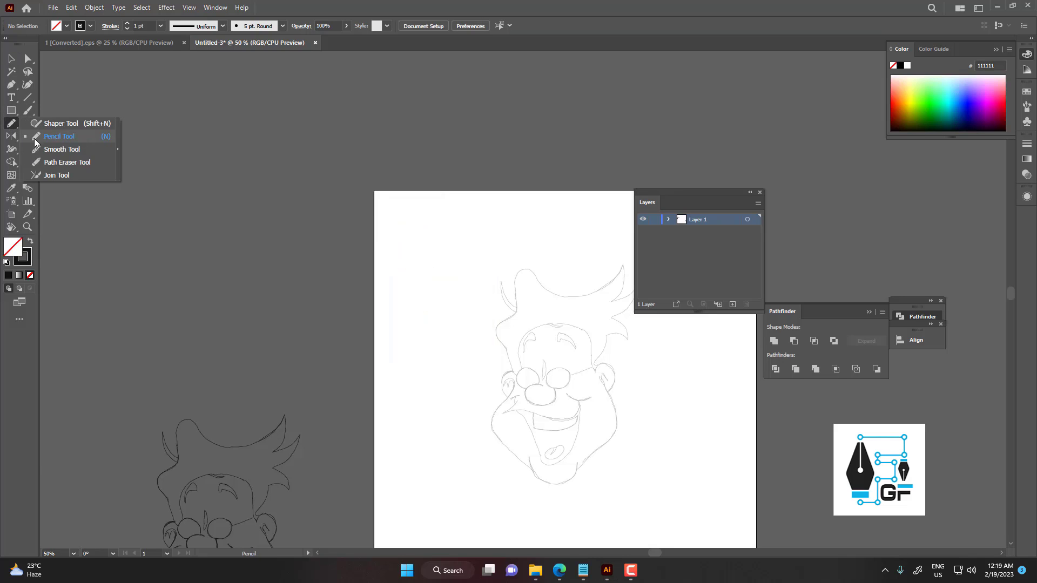
click(35, 138)
double_click(12, 123)
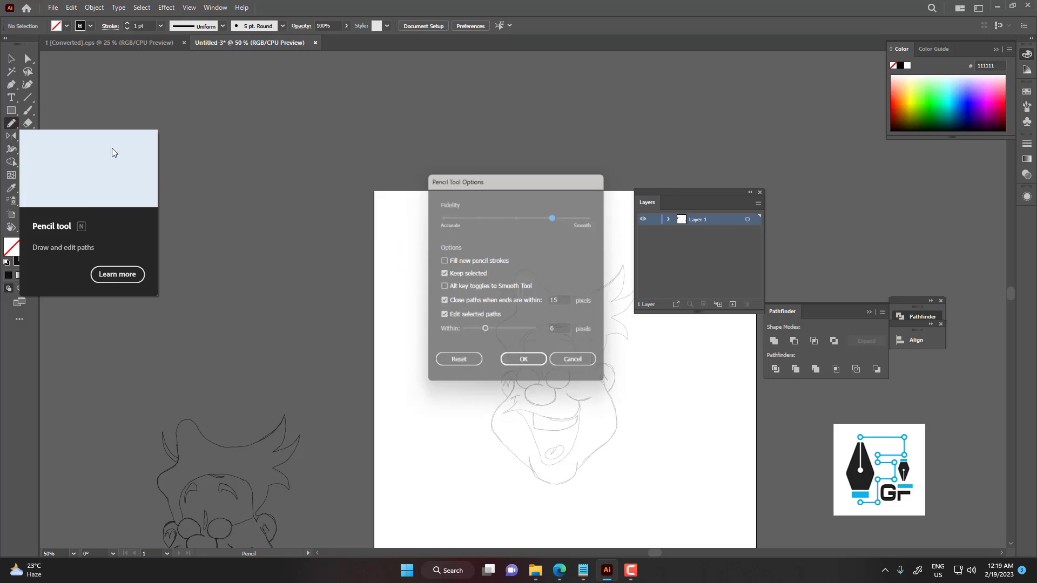
drag(514, 186, 400, 180)
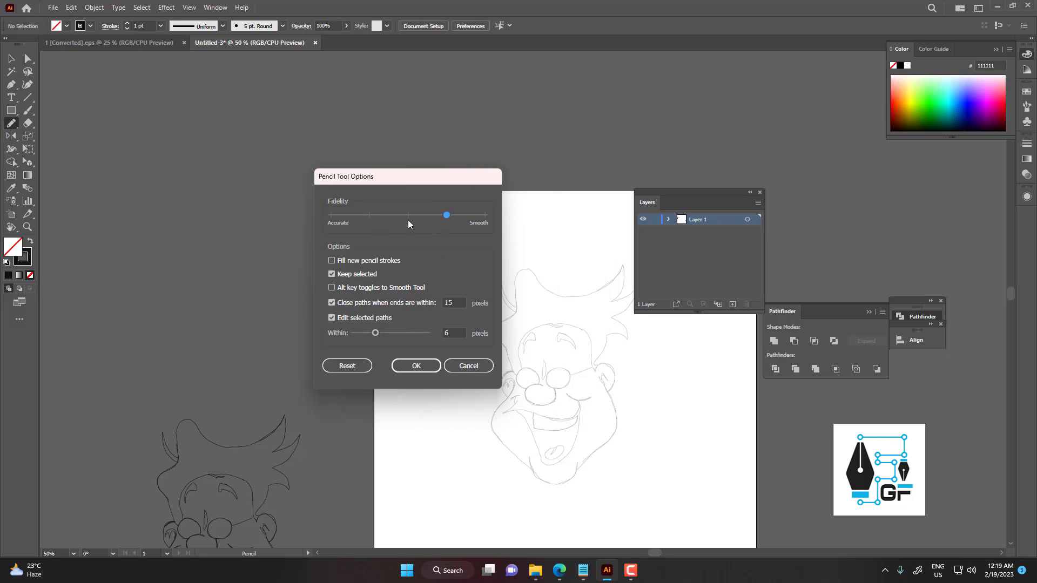
click(331, 217)
drag(343, 224, 489, 224)
click(480, 366)
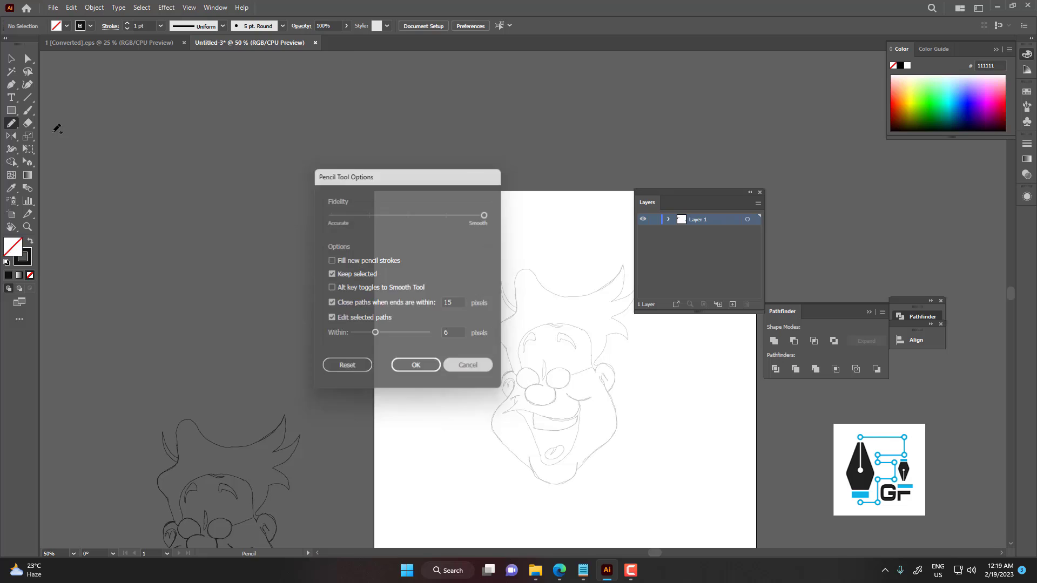
Return to the Paintbrush and accept its options with fidelity one notch below Smooth and Edit Selected Paths within 12 pixels
click(27, 114)
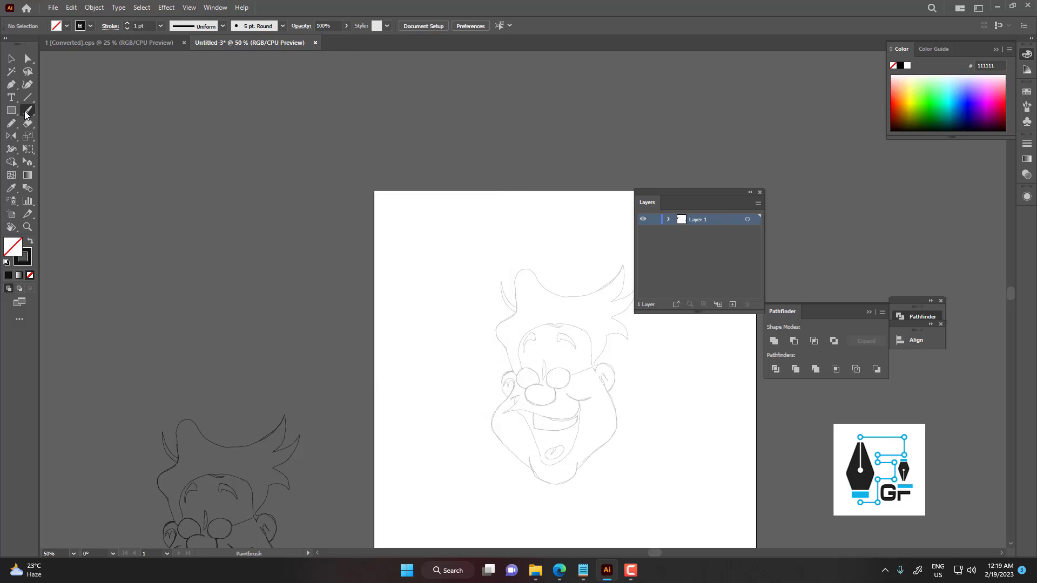
click(25, 115)
click(41, 112)
double_click(30, 109)
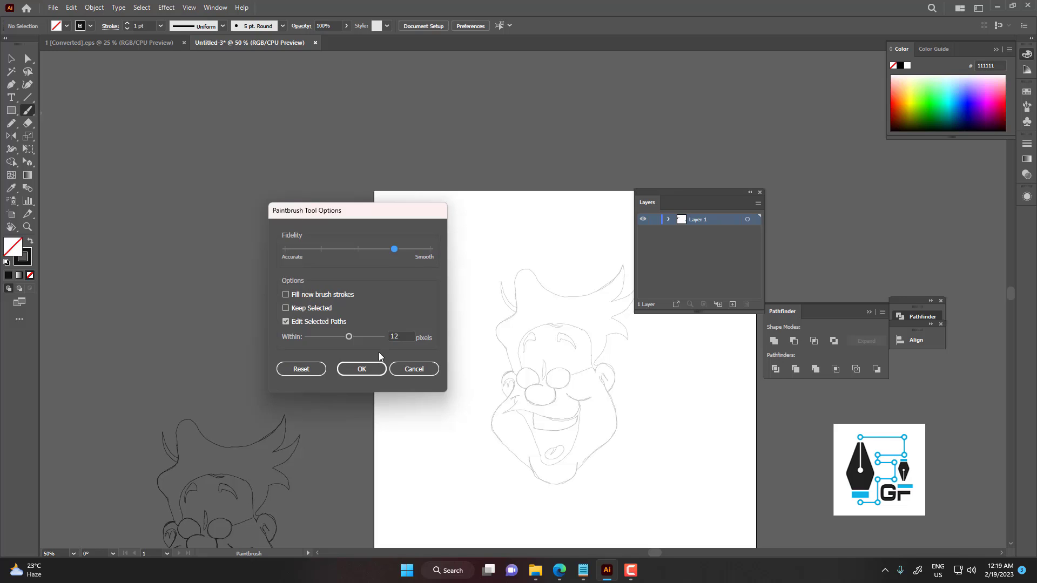
click(361, 369)
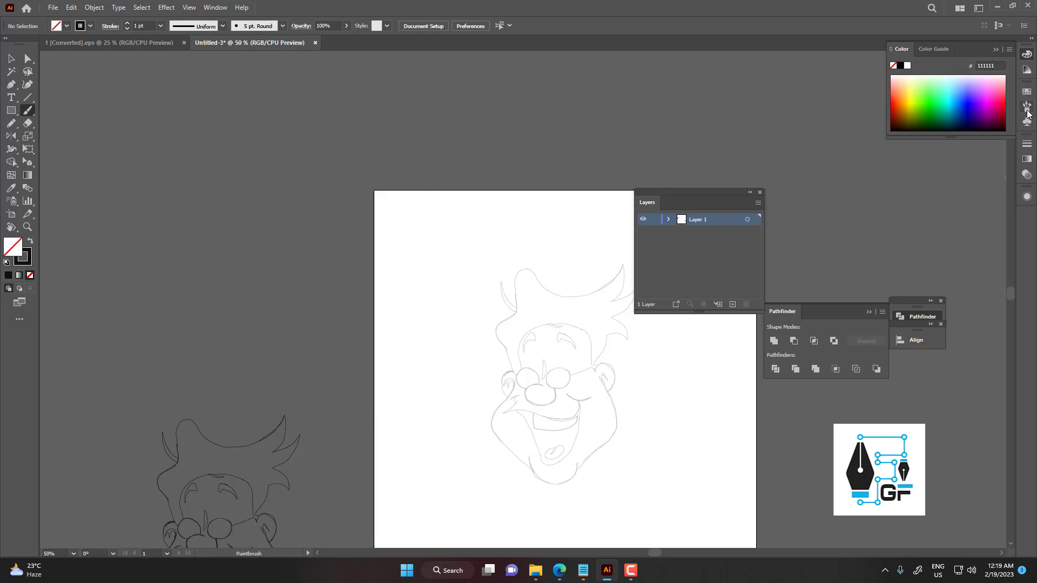
Bring up the brush library and detach it so it floats expanded over the canvas
click(215, 8)
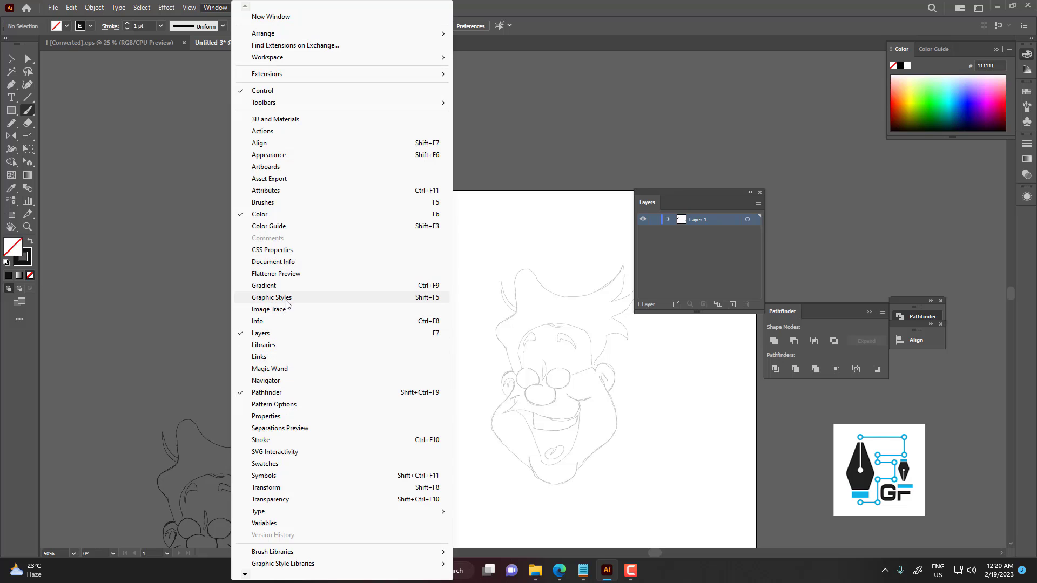
click(1027, 114)
click(1027, 107)
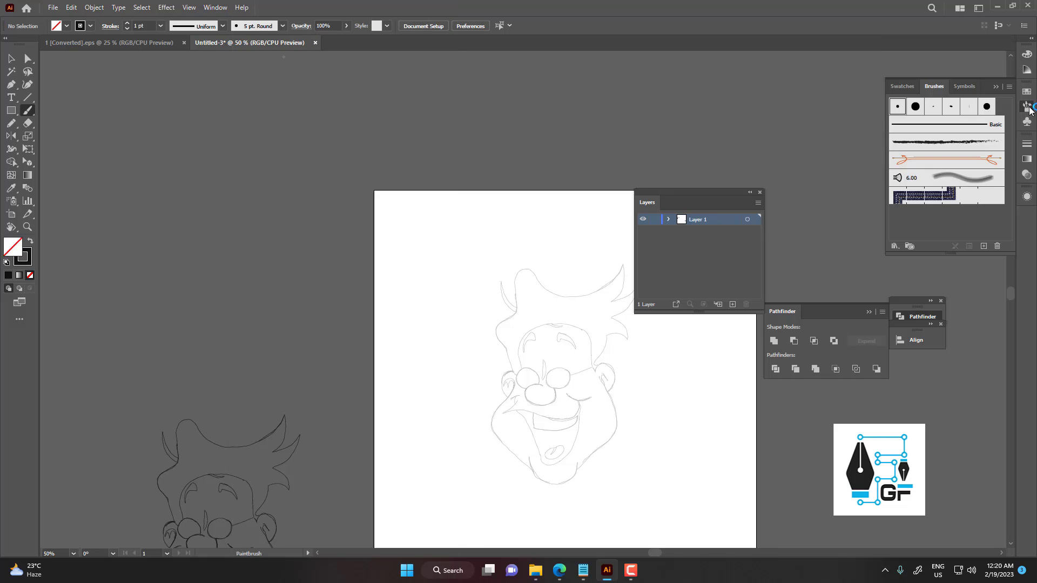
click(1028, 107)
drag(1028, 107, 717, 98)
click(716, 96)
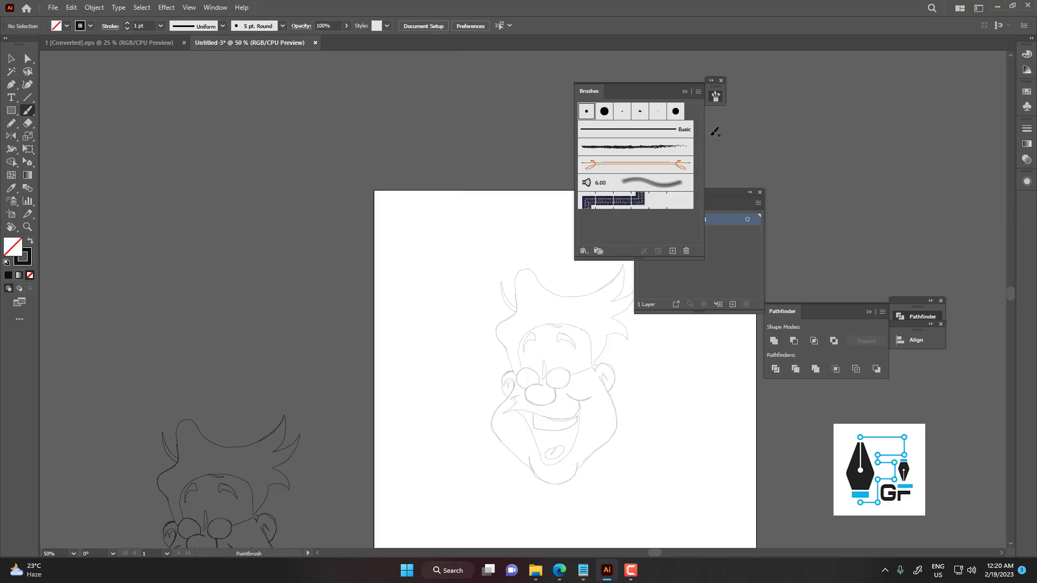
Paint a short test stroke with the 5 pt. Round brush and a curved one with the 15 pt. Round brush beside the sketch
scroll(539, 244, right, 3)
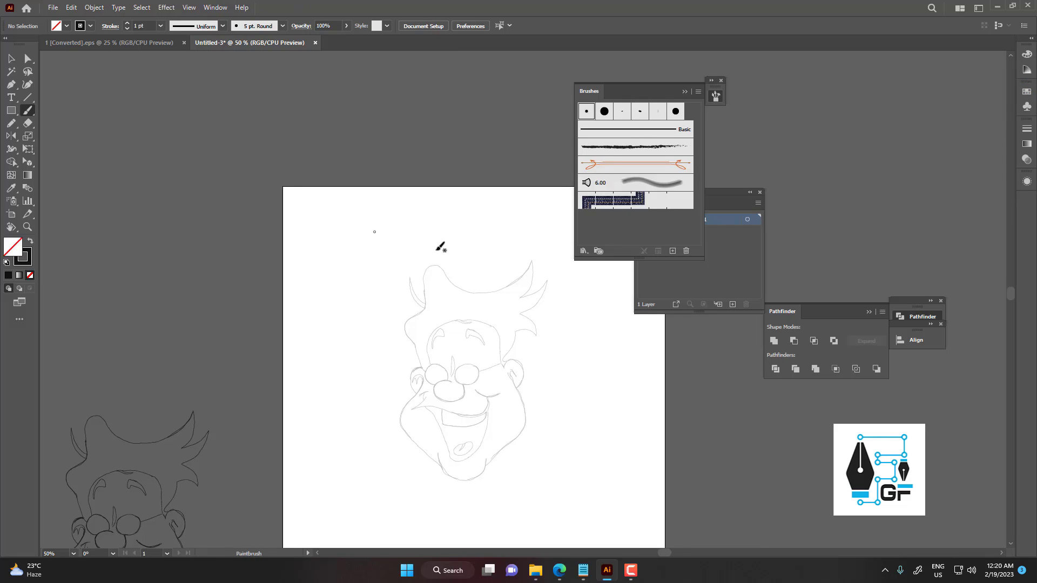
scroll(443, 246, right, 4)
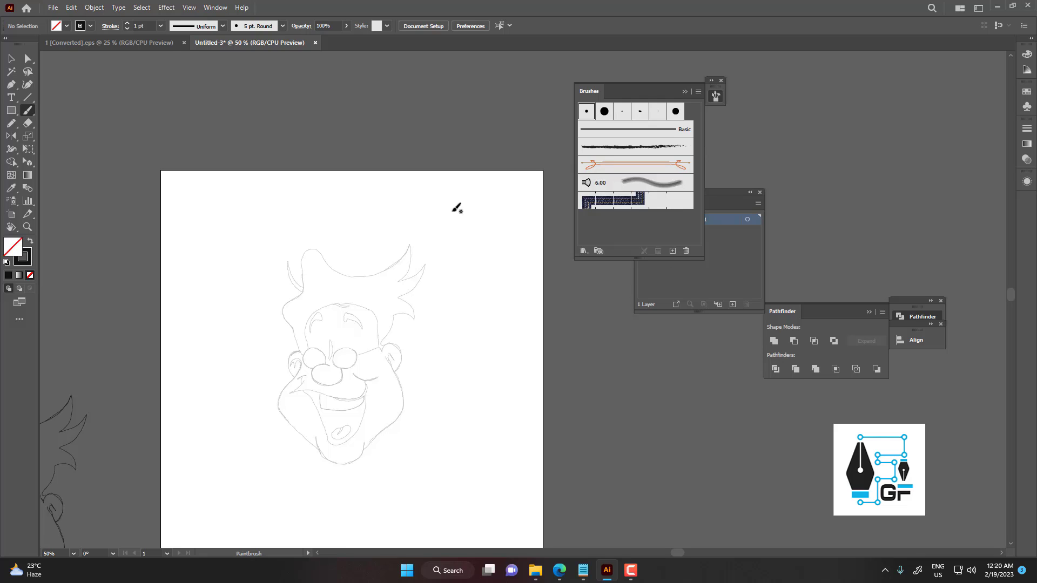
drag(447, 217, 509, 207)
click(603, 112)
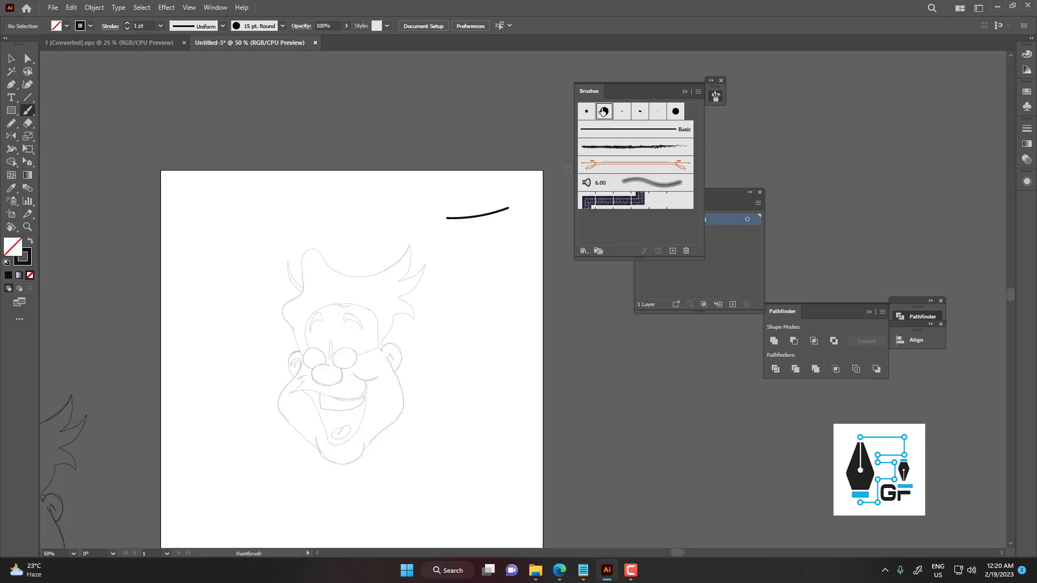
drag(476, 360, 536, 285)
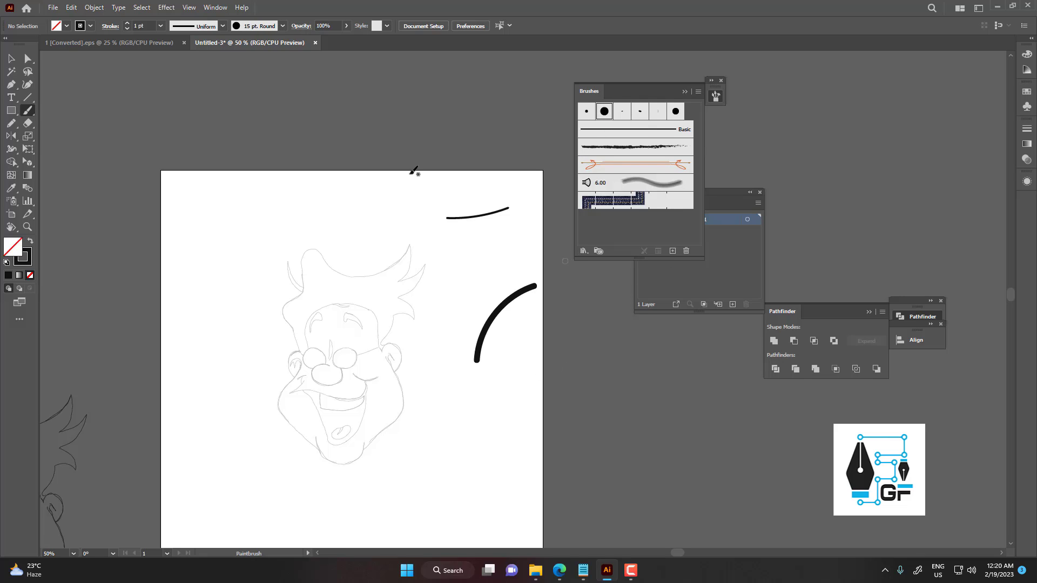
Paint curved test strokes beside the sketch with the 3 pt. Oval, 5 pt. Oval and 5 pt. Flat brushes
click(150, 27)
click(623, 114)
drag(500, 474, 548, 373)
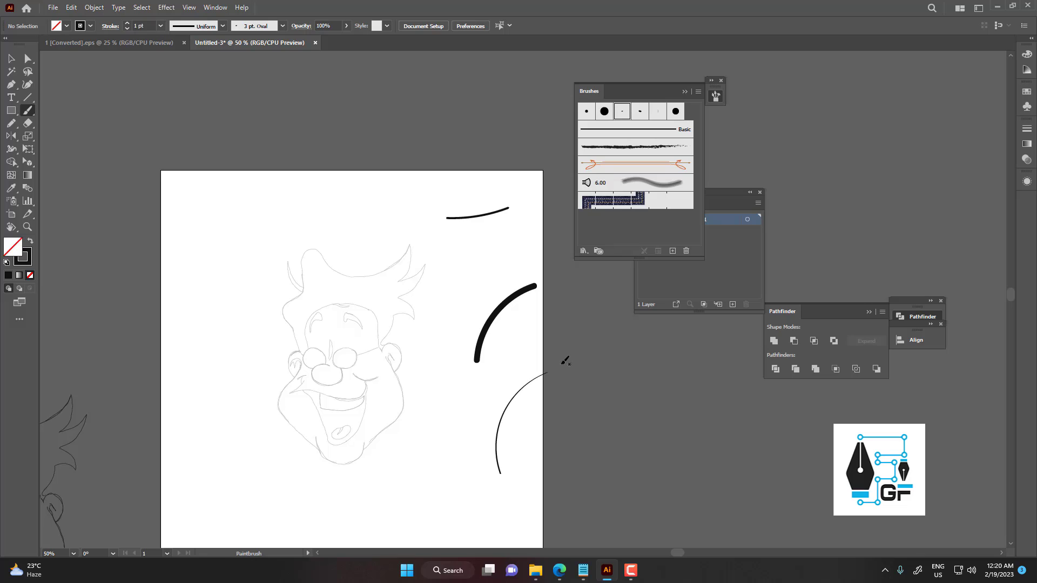
click(640, 111)
mouse_move(462, 332)
mouse_down()
mouse_move(482, 269)
mouse_move(525, 234)
mouse_move(474, 238)
mouse_move(484, 227)
mouse_up()
click(658, 111)
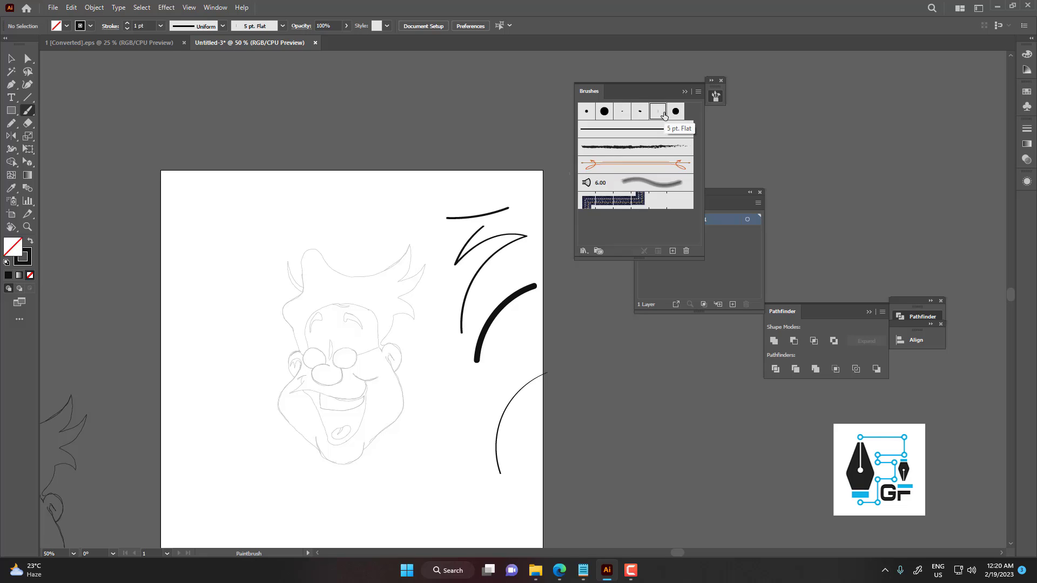
mouse_move(408, 220)
mouse_down()
mouse_move(460, 200)
mouse_move(415, 230)
mouse_up()
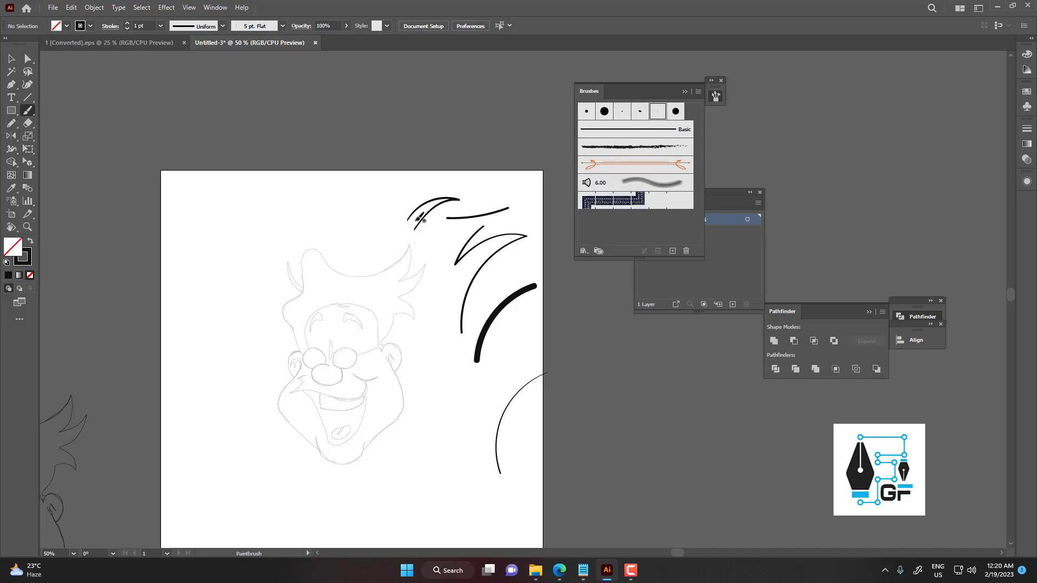
Delete all the brush test strokes beside the sketch, including the 5 pt. Flat one near the top of the artboard
click(676, 111)
key(v)
drag(504, 310, 450, 323)
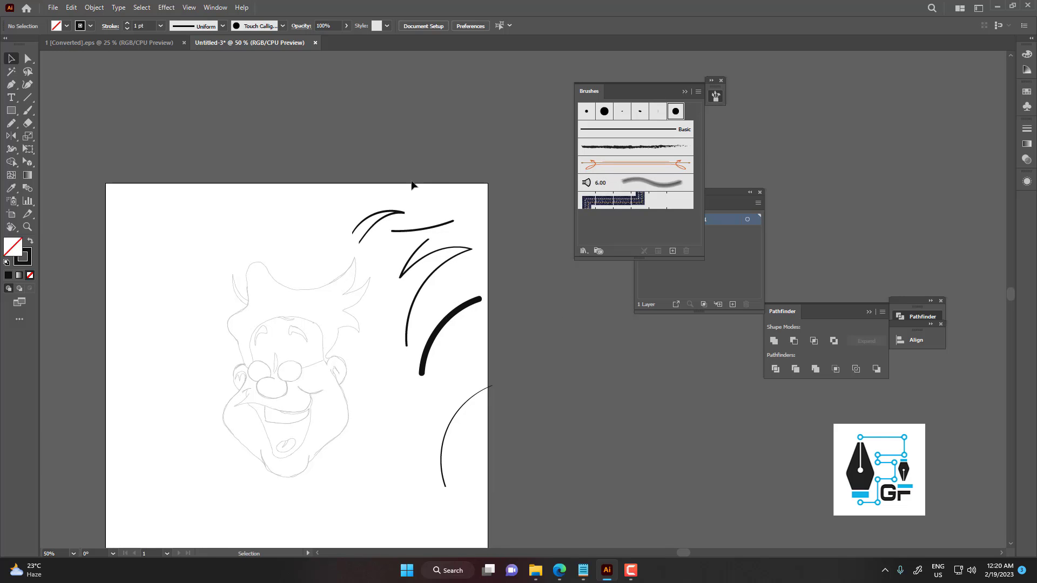
drag(412, 184, 503, 448)
key(Delete)
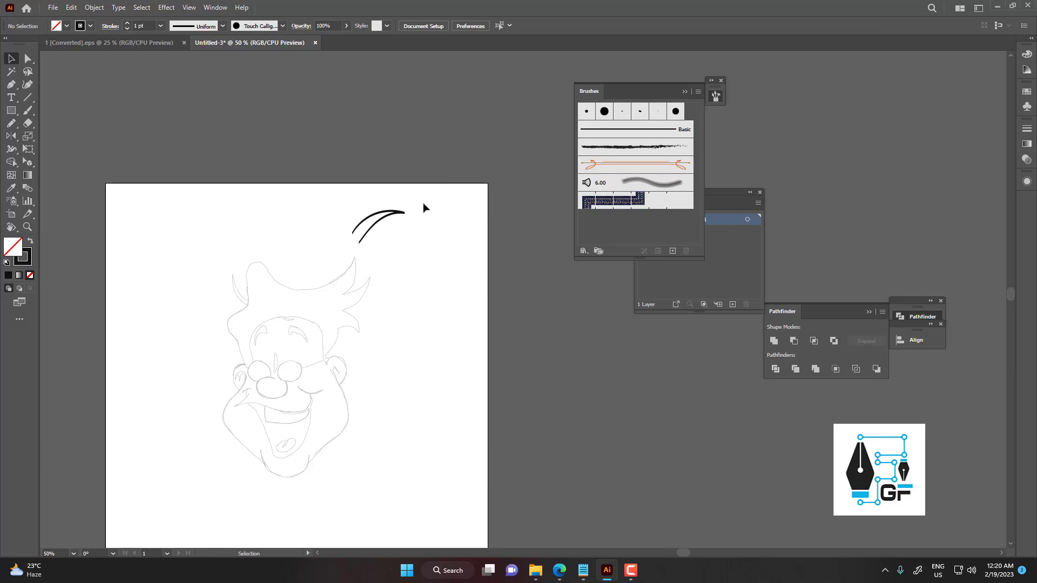
drag(427, 200, 383, 228)
key(Delete)
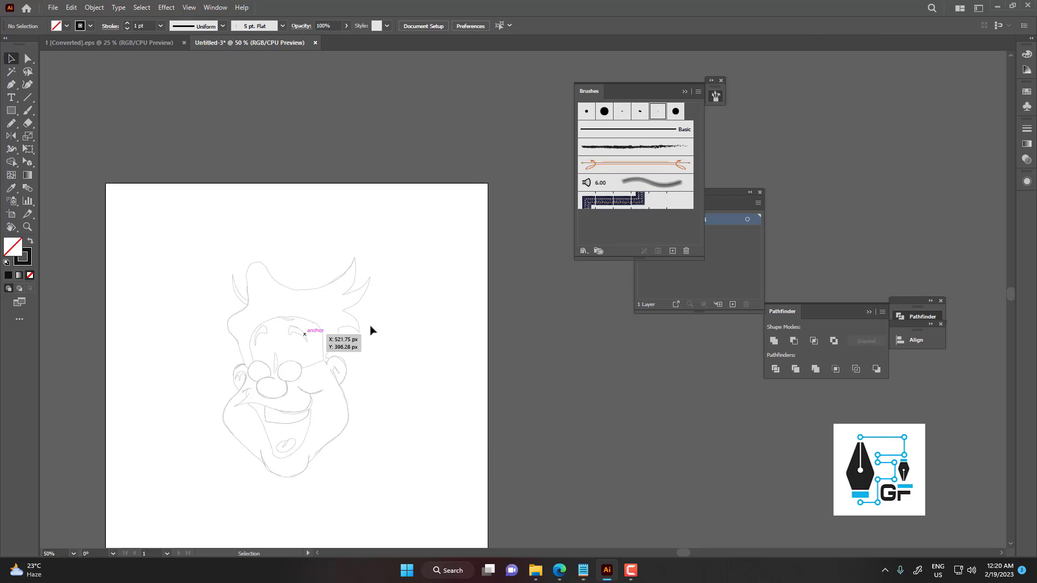
Paint an S-shaped test stroke with the 5 pt. Round brush and another stroke with the 5 pt. Oval brush beside the sketch
drag(282, 400, 334, 370)
scroll(335, 372, up, 1)
scroll(335, 372, left, 2)
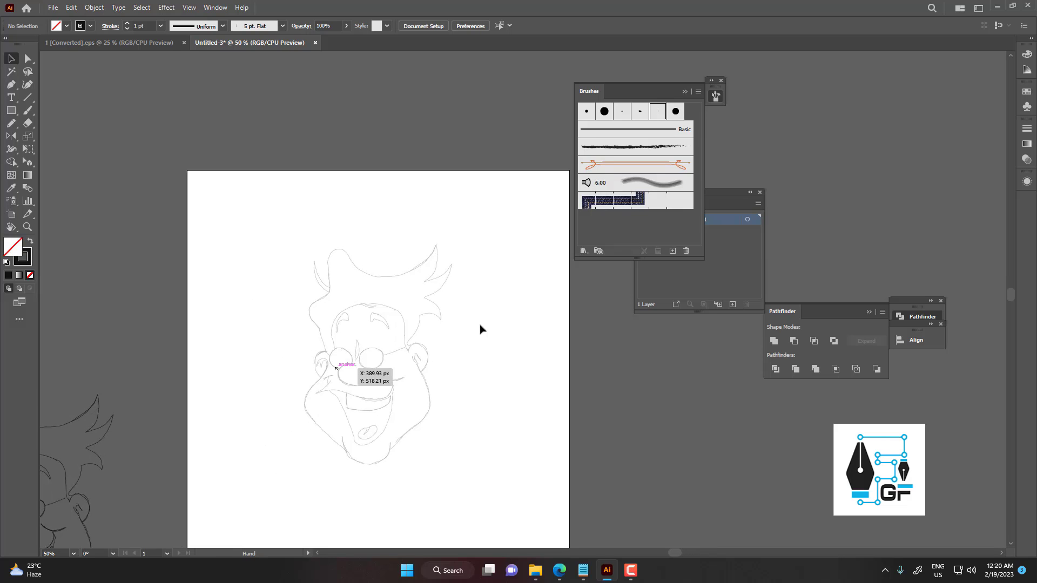
click(587, 111)
key(b)
drag(515, 218, 514, 331)
click(639, 112)
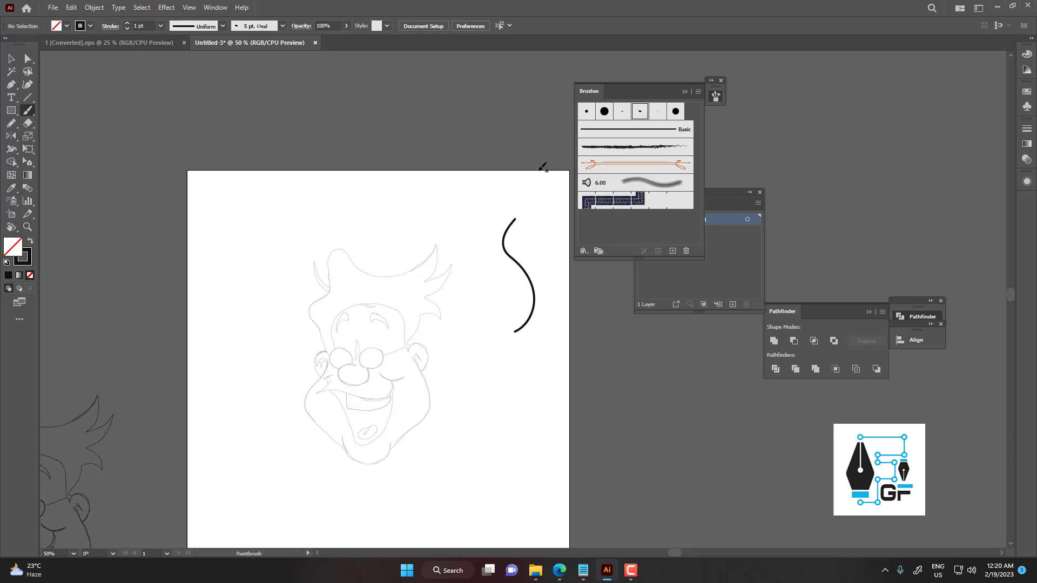
drag(540, 169, 551, 282)
Undo the 5 pt. Oval stroke and delete the remaining S-shaped test stroke
key(ctrl+z)
scroll(481, 297, up, 1)
scroll(481, 297, right, 2)
key(v)
click(470, 323)
key(Delete)
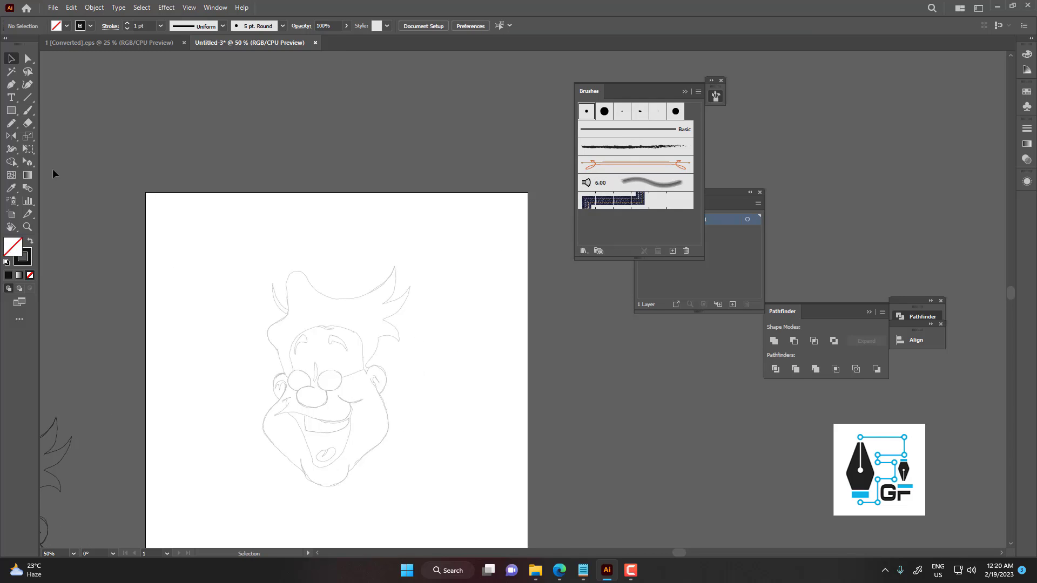
Review the Paintbrush options without changing them, and try one S-shaped 5 pt. Round stroke beside the sketch
click(27, 111)
double_click(25, 117)
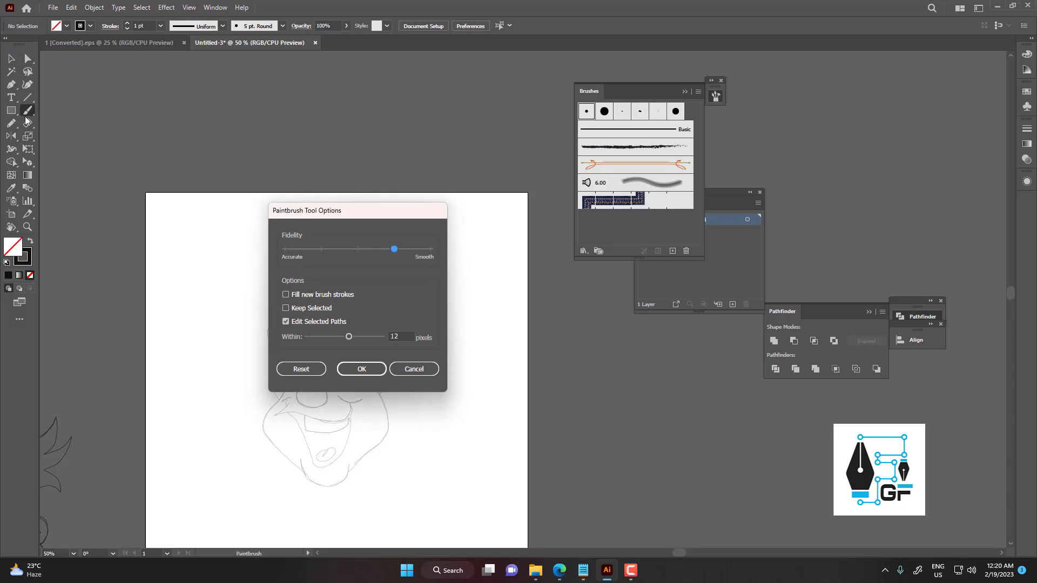
click(419, 370)
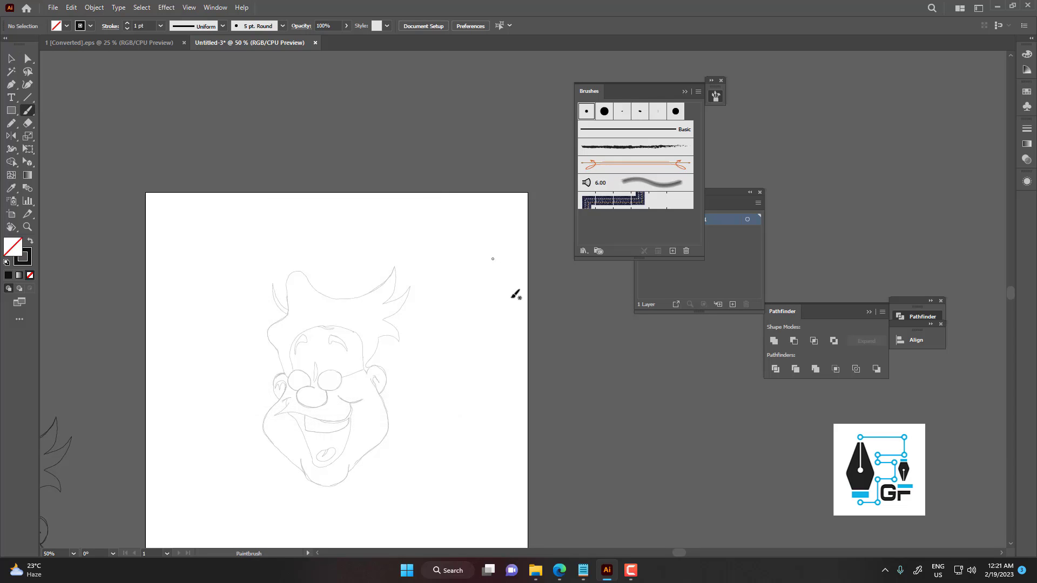
drag(503, 263, 474, 419)
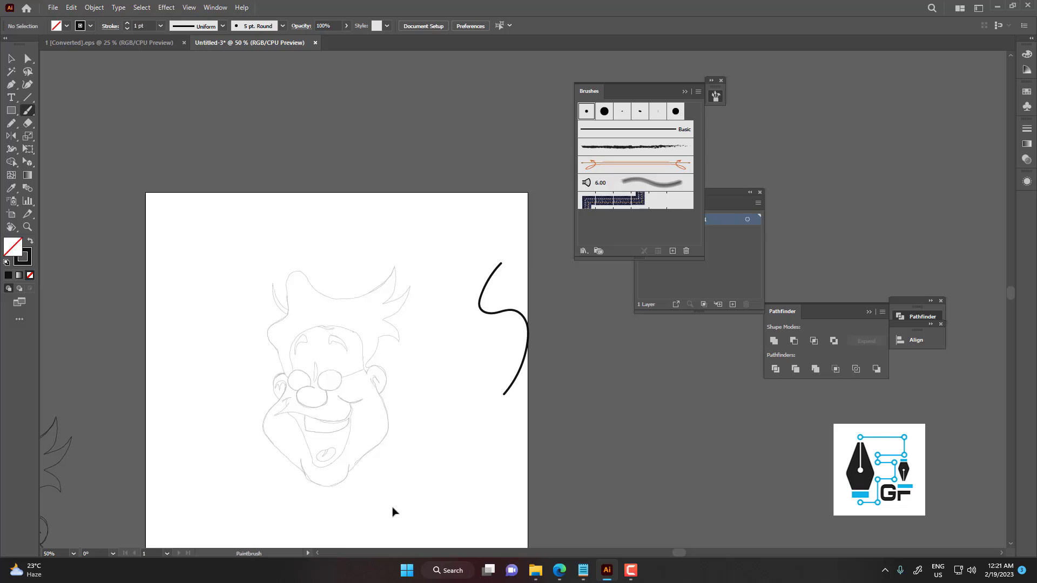
key(ctrl+z)
Paint two curved test strokes with the 5 pt. Oval brush in the empty area beside the sketch's hair
drag(368, 364, 393, 353)
scroll(384, 354, up, 2)
scroll(402, 319, down, 1)
drag(403, 310, 365, 313)
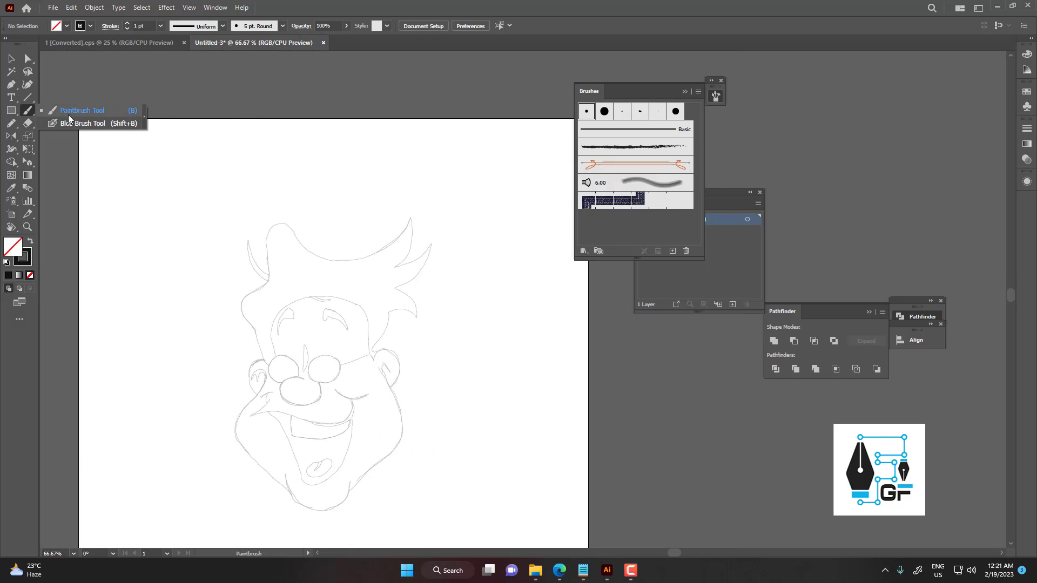
click(640, 112)
drag(477, 183, 496, 271)
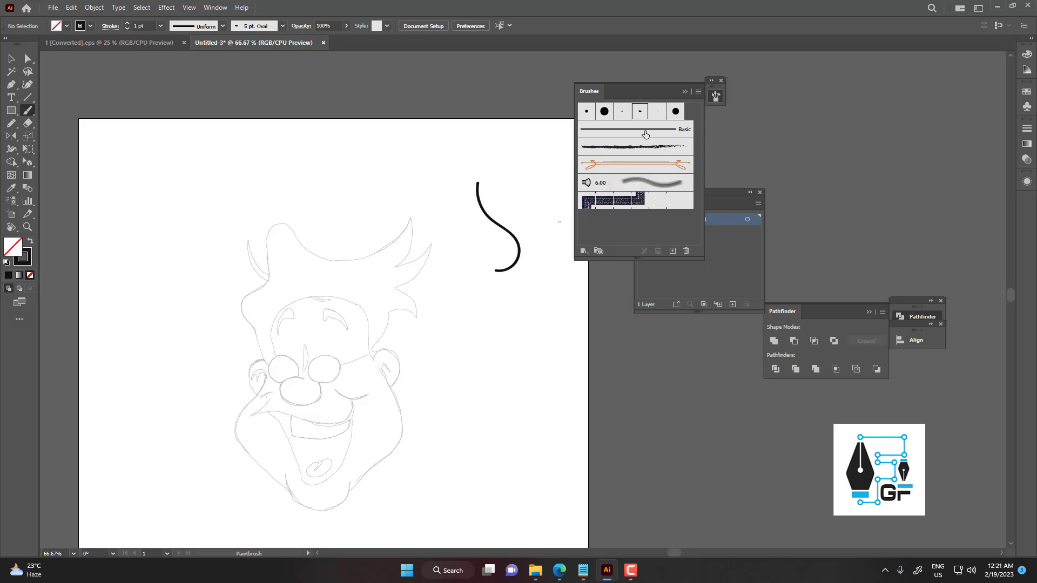
drag(540, 178, 491, 311)
Trace the face outline with the 5 pt. Oval brush: left cheek, chin, and right cheek up into the inner ear curl
drag(423, 359, 419, 309)
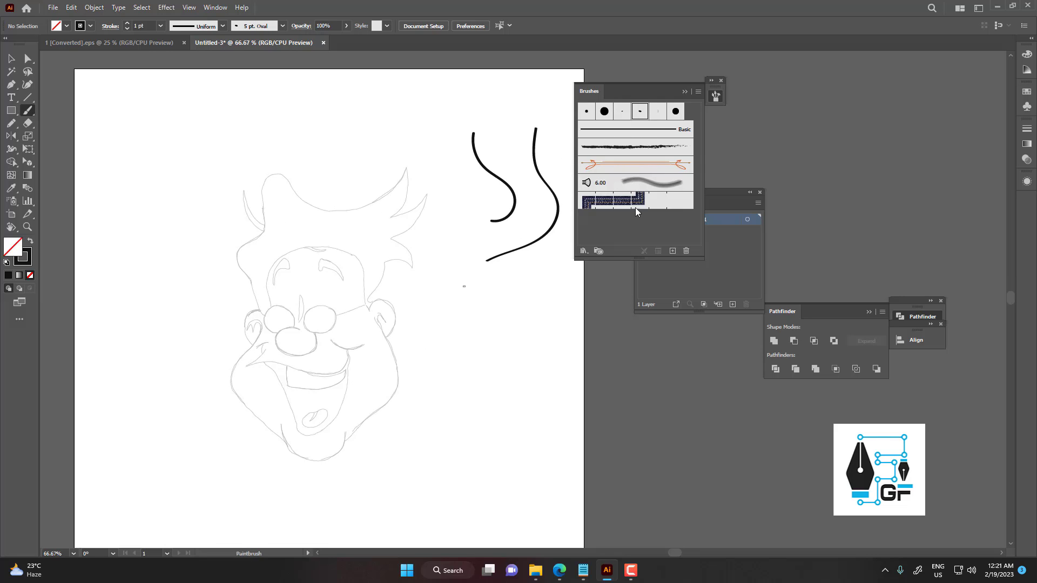
drag(265, 331, 272, 288)
scroll(275, 347, up, 1)
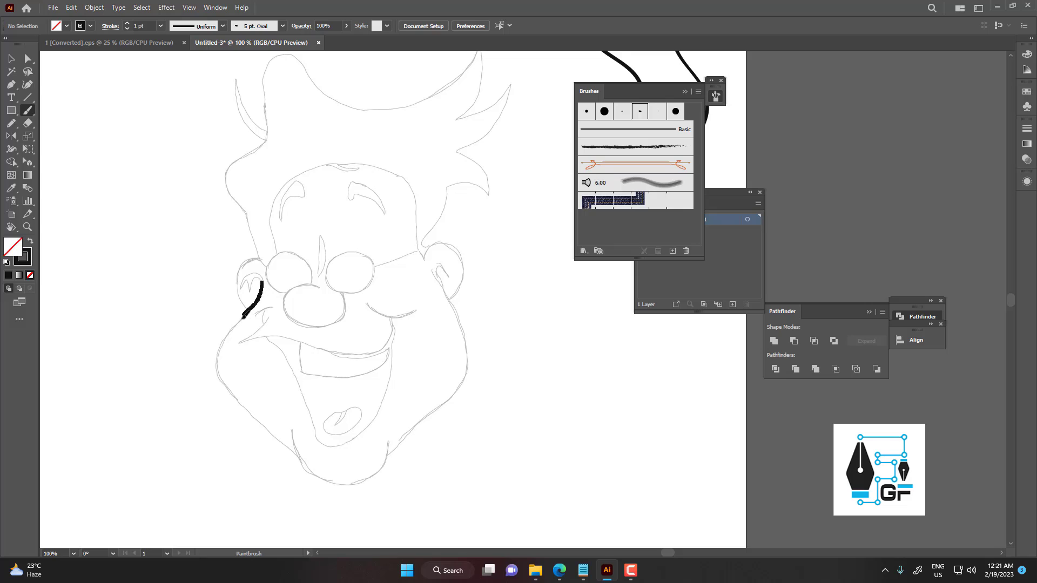
drag(219, 371, 301, 451)
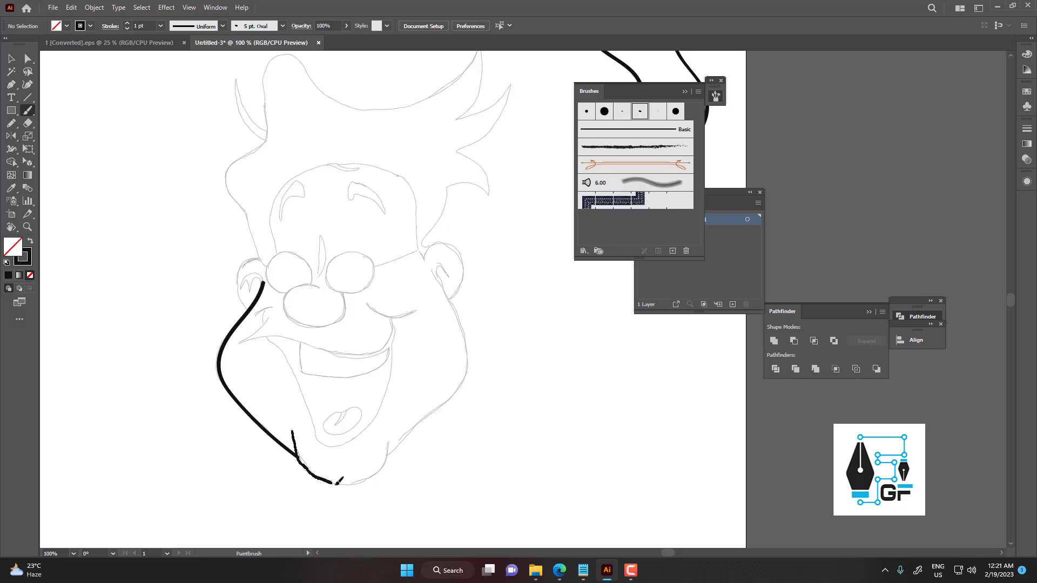
mouse_move(387, 456)
mouse_down()
mouse_move(386, 434)
mouse_move(455, 396)
mouse_move(468, 367)
mouse_move(457, 311)
mouse_up()
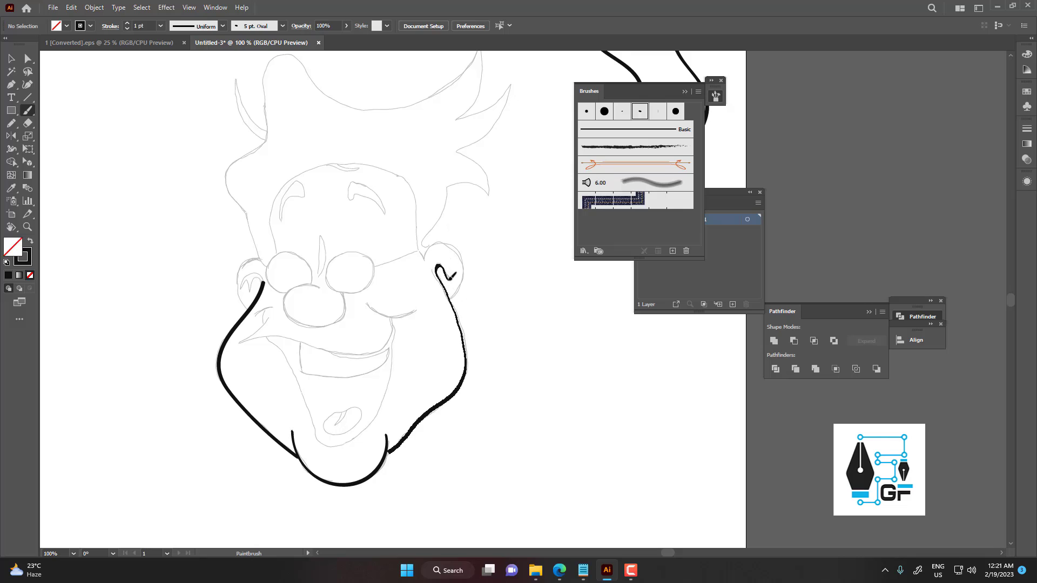
Trace the right ear's outer curve and move its lower end point to meet the cheek line
mouse_move(452, 275)
mouse_down()
mouse_move(464, 249)
mouse_move(441, 243)
mouse_move(463, 242)
mouse_up()
key(ctrl+z)
scroll(462, 279, up, 3)
key(a)
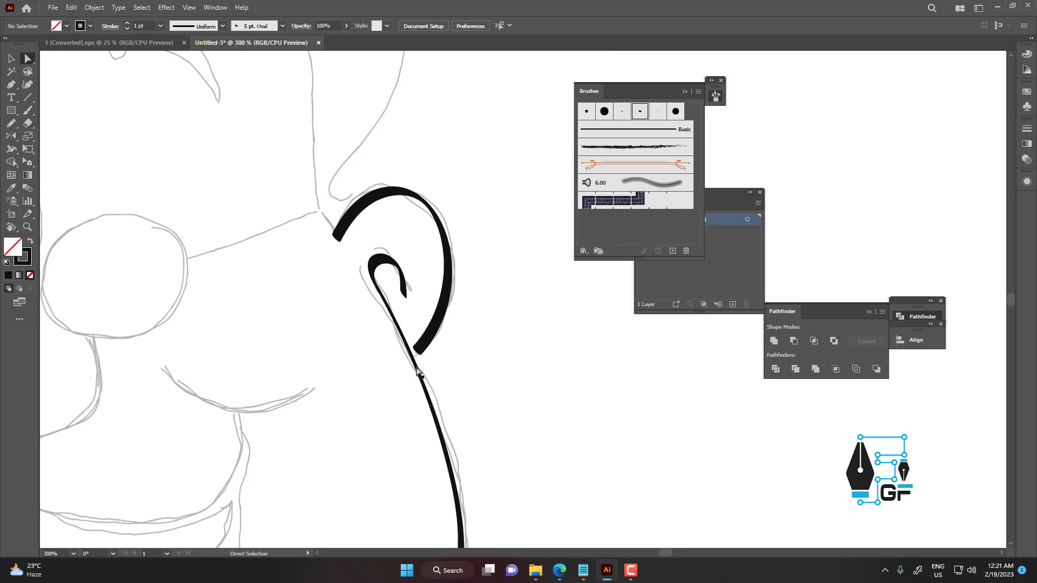
drag(417, 352, 425, 344)
click(462, 347)
scroll(433, 350, down, 3)
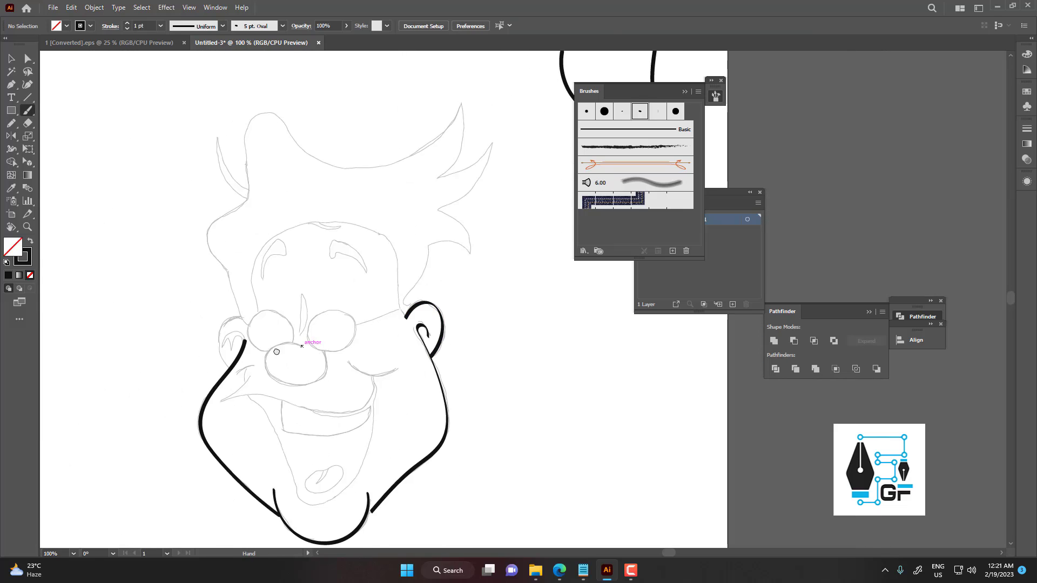
Trace the outer curve of the left ear down to the cheek line with the Paintbrush
drag(285, 342, 311, 351)
key(b)
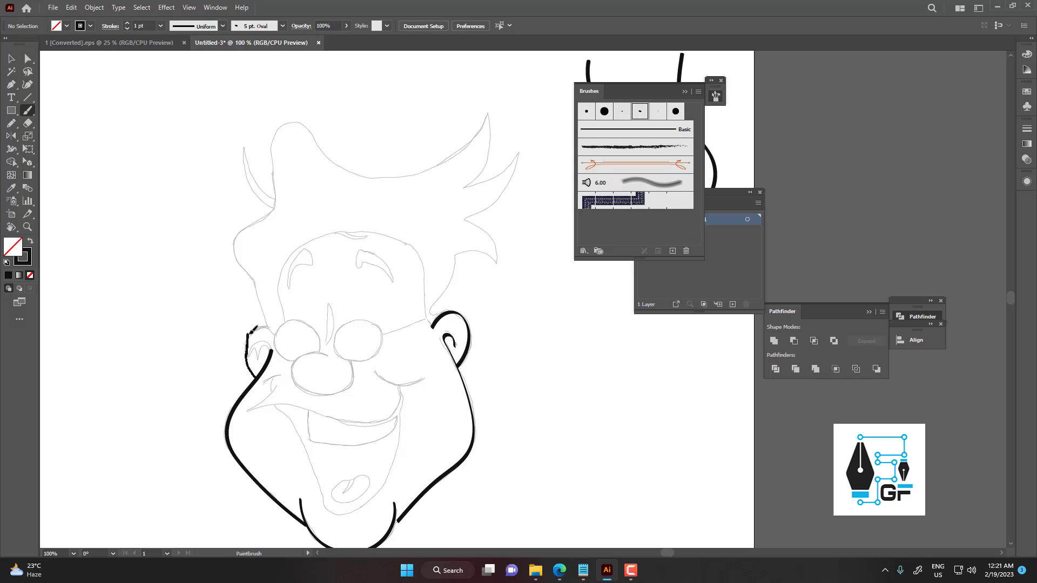
key(space)
mouse_move(278, 314)
mouse_down()
mouse_move(283, 342)
mouse_move(261, 338)
mouse_up()
key(space)
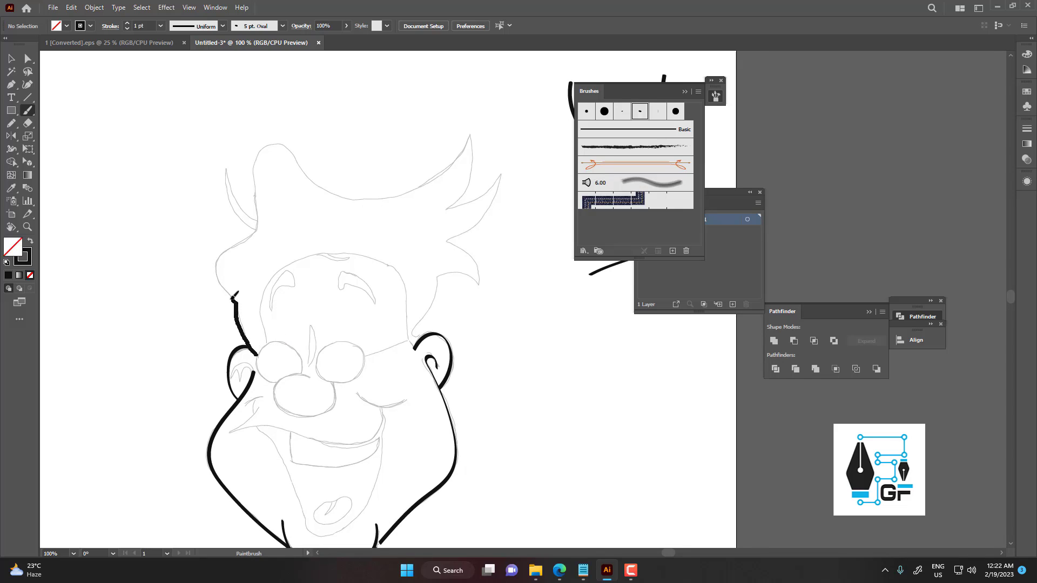
Trace the outer hair outline in one continuous stroke from the left ear over the spiky tufts to the right ear
drag(233, 298, 217, 281)
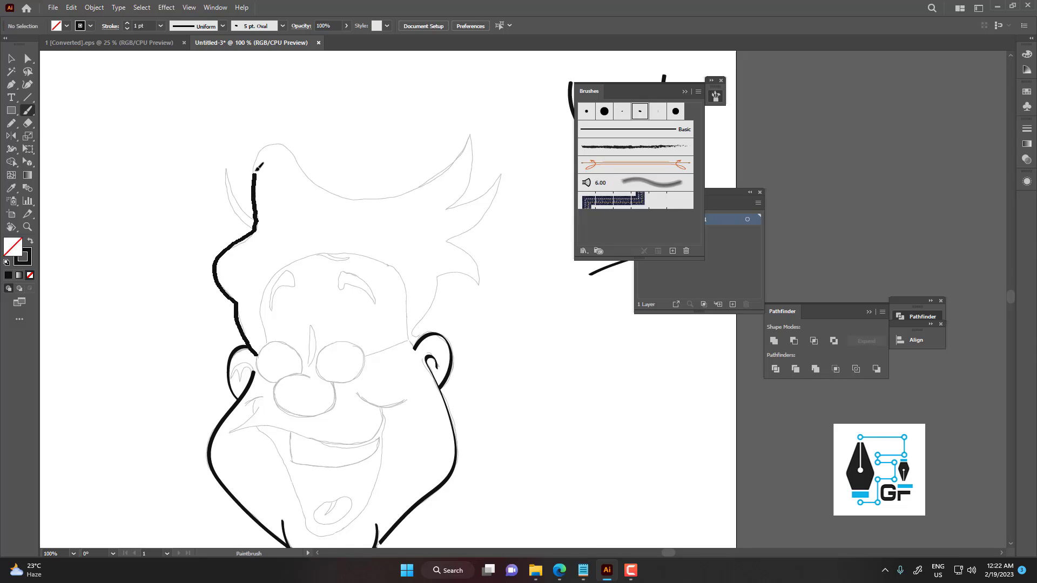
drag(258, 167, 268, 144)
drag(326, 181, 387, 194)
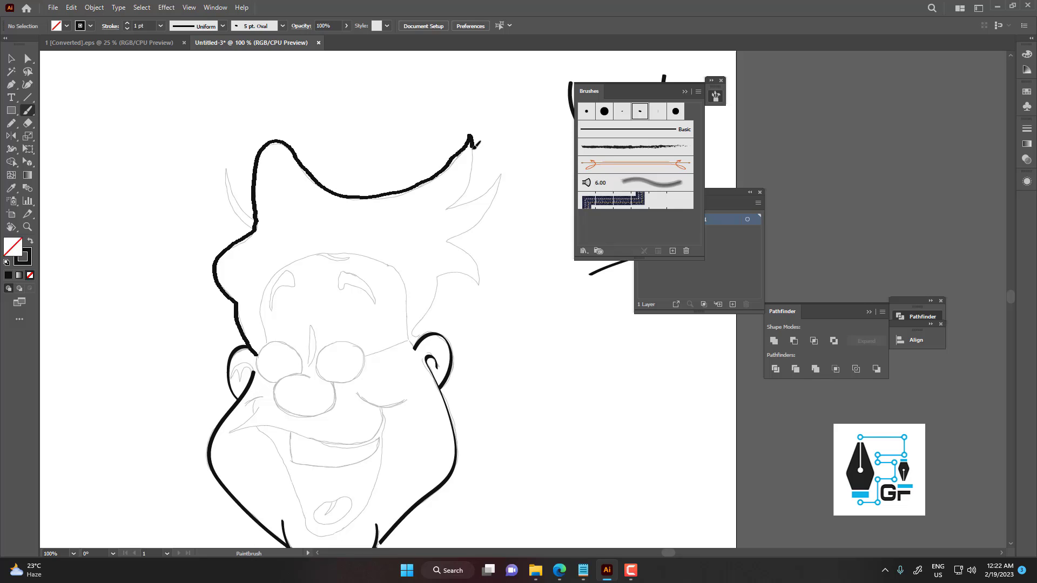
drag(475, 155, 472, 172)
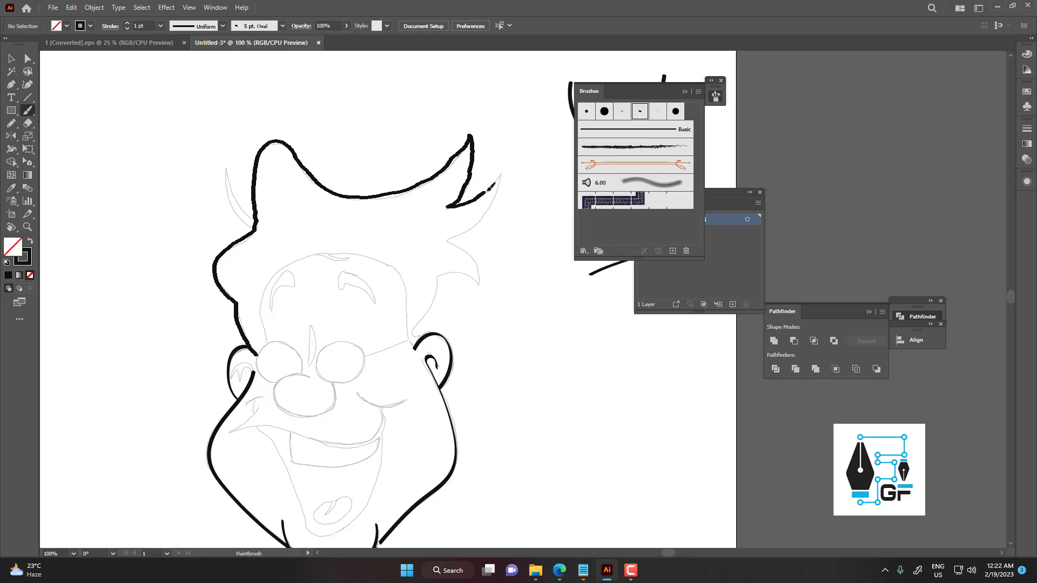
drag(498, 190, 485, 214)
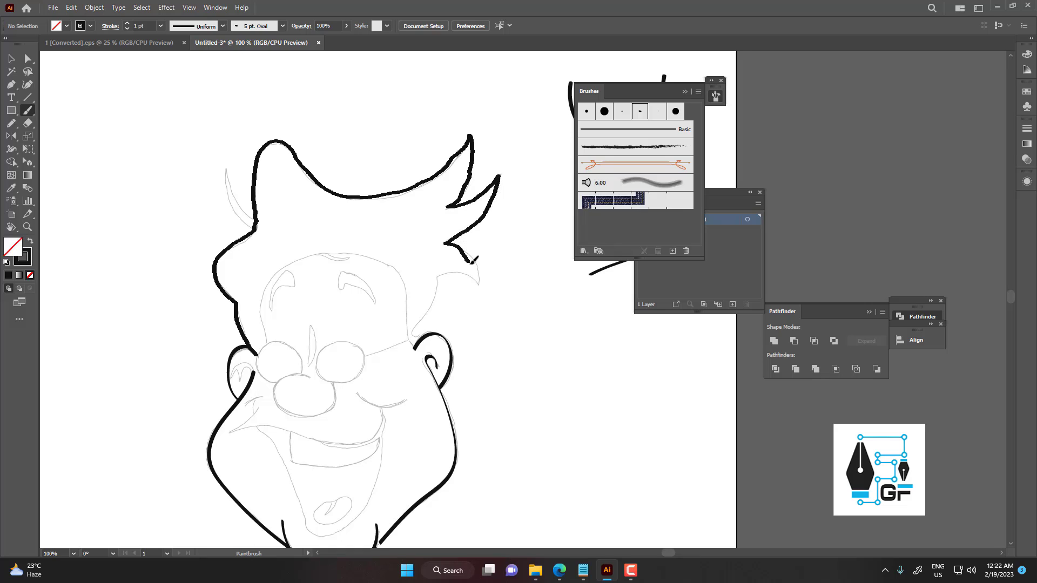
drag(474, 261, 481, 278)
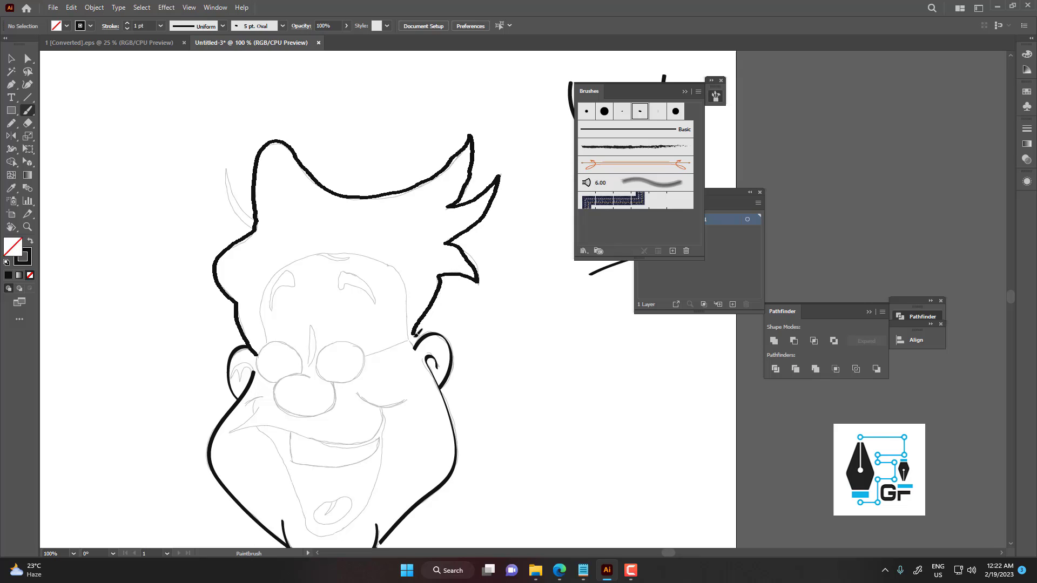
drag(417, 339, 412, 336)
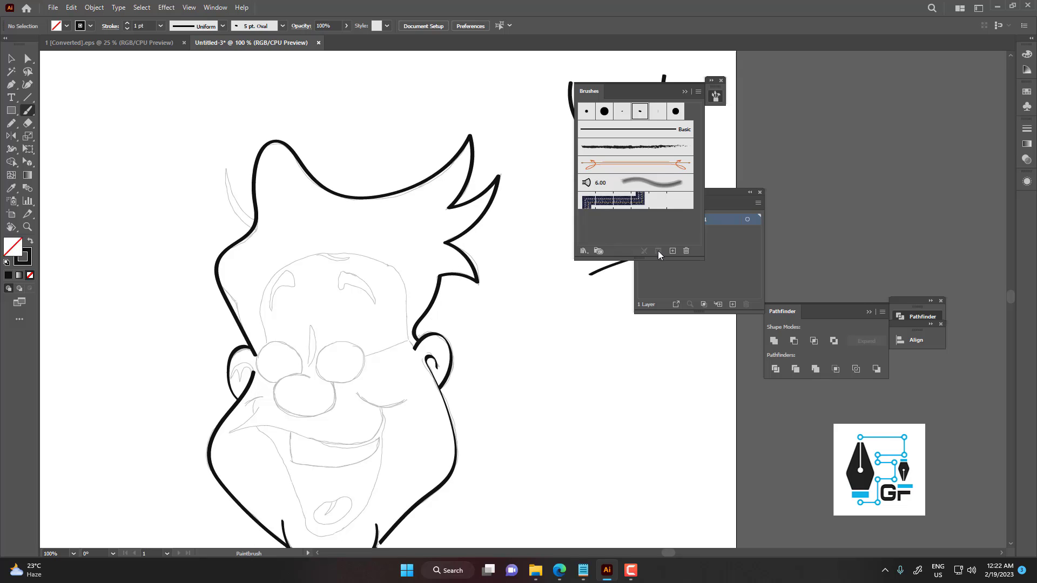
Trace the hairline over the forehead in one stroke from the left eye circle to the right ear
scroll(510, 289, up, 2)
scroll(457, 331, down, 3)
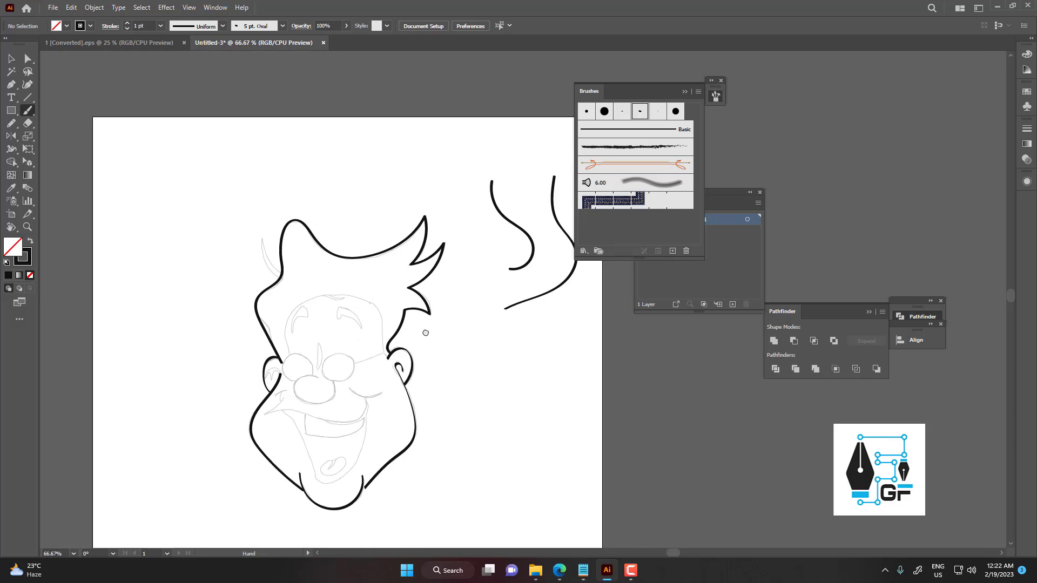
scroll(407, 304, up, 1)
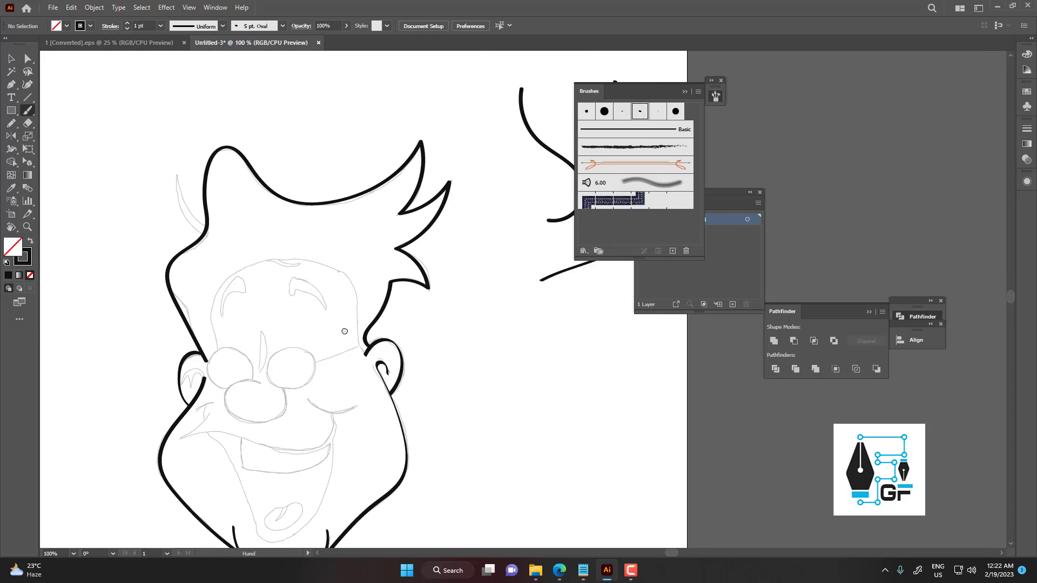
scroll(345, 331, up, 2)
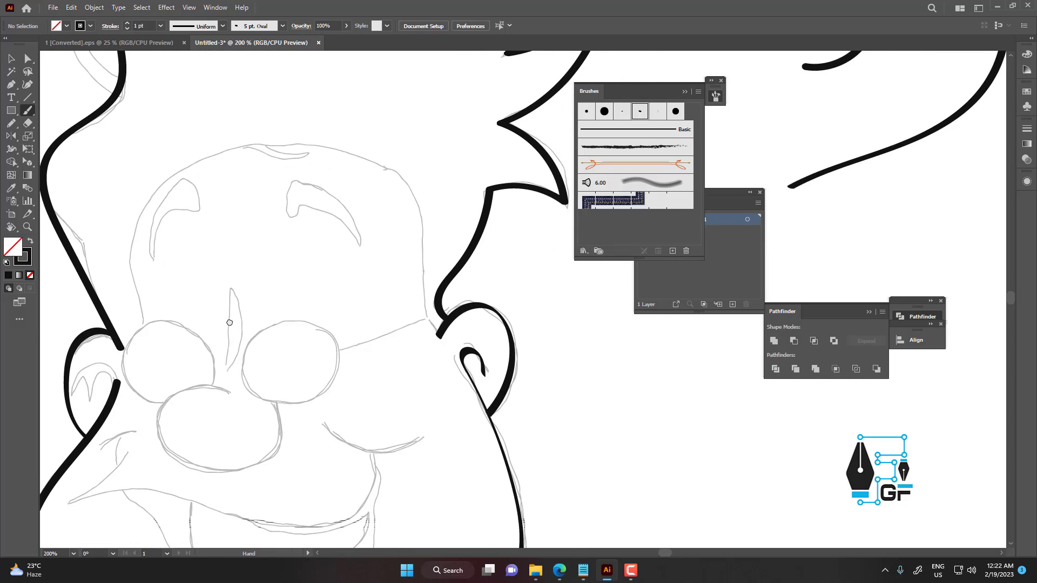
drag(230, 323, 250, 323)
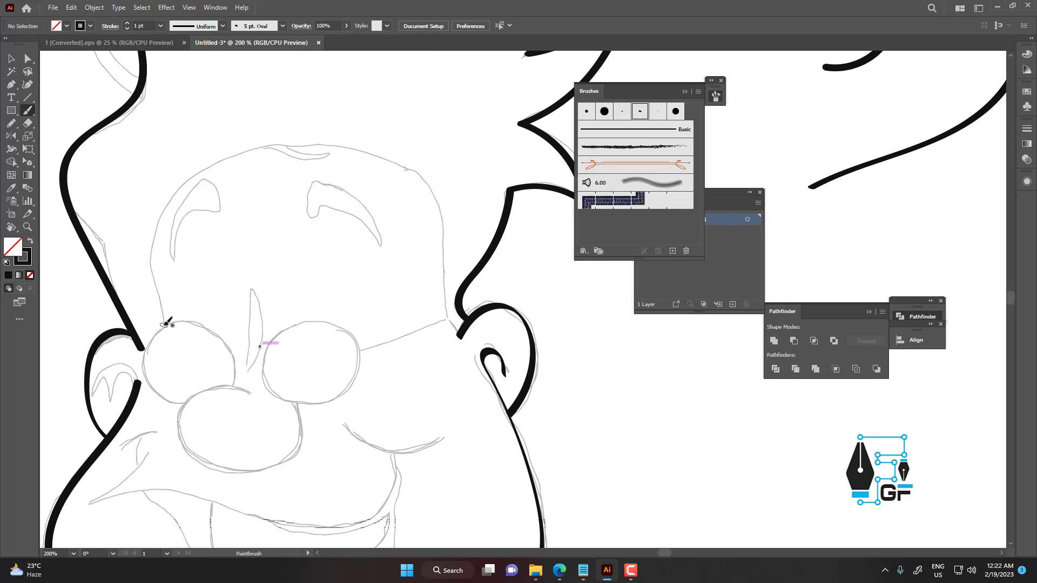
mouse_move(164, 324)
mouse_down()
mouse_move(151, 242)
mouse_move(172, 194)
mouse_move(243, 146)
mouse_move(350, 139)
mouse_up()
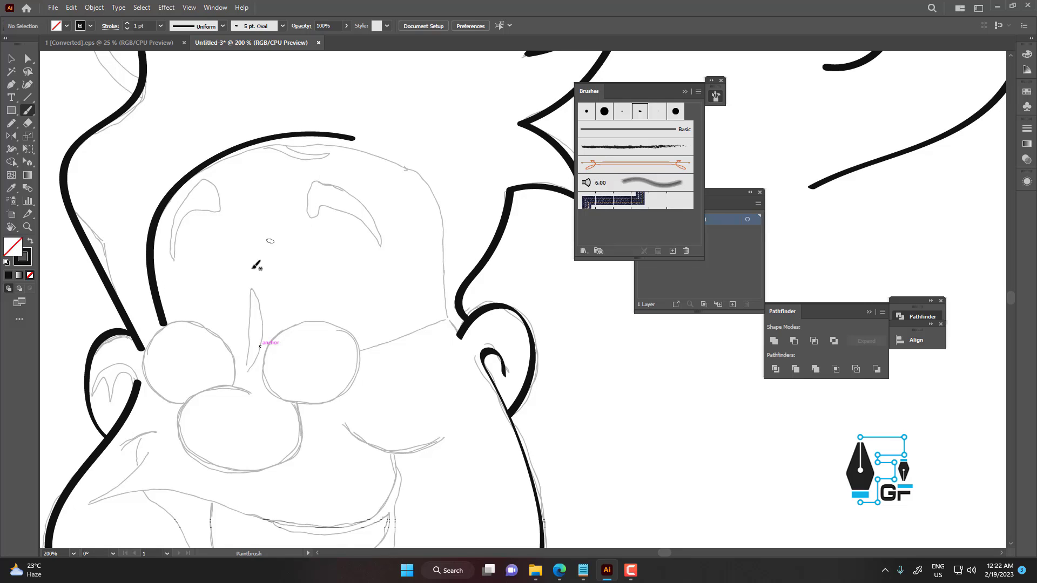
key(ctrl+z)
mouse_move(167, 326)
mouse_down()
mouse_move(155, 229)
mouse_move(181, 192)
mouse_move(216, 160)
mouse_move(320, 135)
mouse_move(400, 160)
mouse_move(436, 192)
mouse_move(451, 317)
mouse_move(480, 334)
mouse_move(471, 369)
mouse_up()
Trace the left eye circle with one stroke that starts and ends at the nose outline
scroll(518, 321, down, 3)
scroll(503, 315, up, 1)
scroll(461, 356, up, 1)
drag(295, 379, 236, 274)
scroll(280, 352, up, 1)
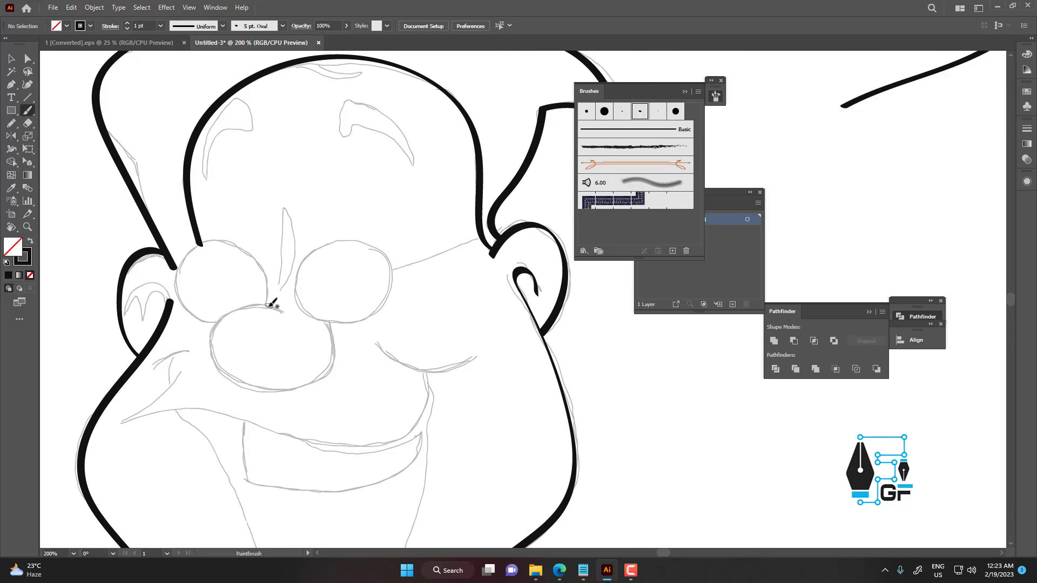
mouse_move(265, 304)
mouse_down()
mouse_move(259, 258)
mouse_move(222, 242)
mouse_move(180, 273)
mouse_move(177, 291)
mouse_up()
key(ctrl+z)
mouse_move(215, 322)
mouse_down()
mouse_move(183, 303)
mouse_move(178, 267)
mouse_move(225, 237)
mouse_move(265, 267)
mouse_move(264, 305)
mouse_move(341, 310)
mouse_move(318, 321)
mouse_up()
scroll(353, 313, down, 6)
scroll(319, 318, up, 6)
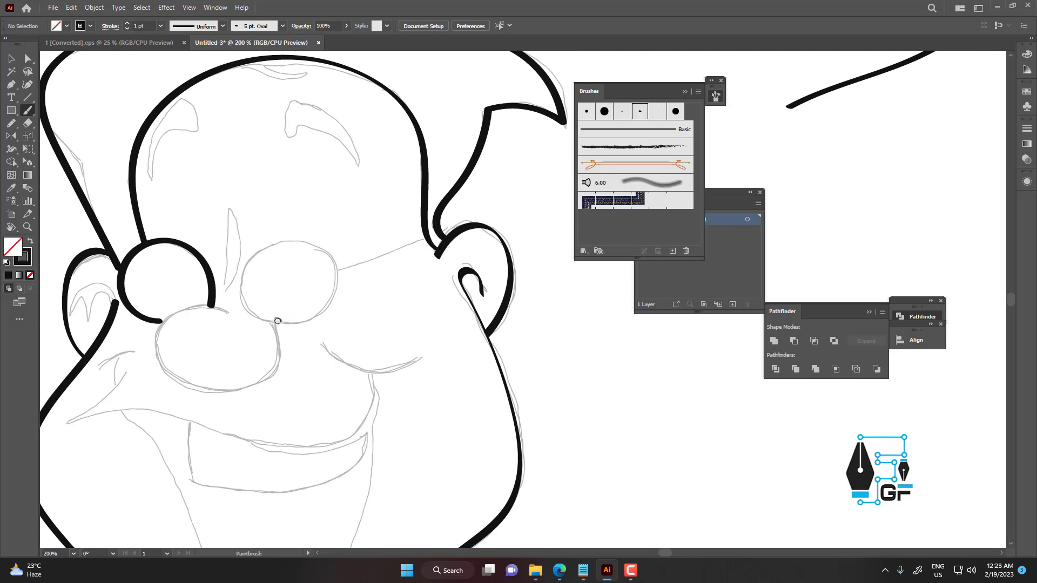
Trace the right eye circle in one stroke that starts and ends at the sketched nose with the Paintbrush
mouse_move(279, 324)
mouse_down()
mouse_move(252, 311)
mouse_move(243, 259)
mouse_move(270, 241)
mouse_move(327, 246)
mouse_move(341, 264)
mouse_move(331, 302)
mouse_move(297, 324)
mouse_move(273, 320)
mouse_up()
scroll(372, 321, down, 3)
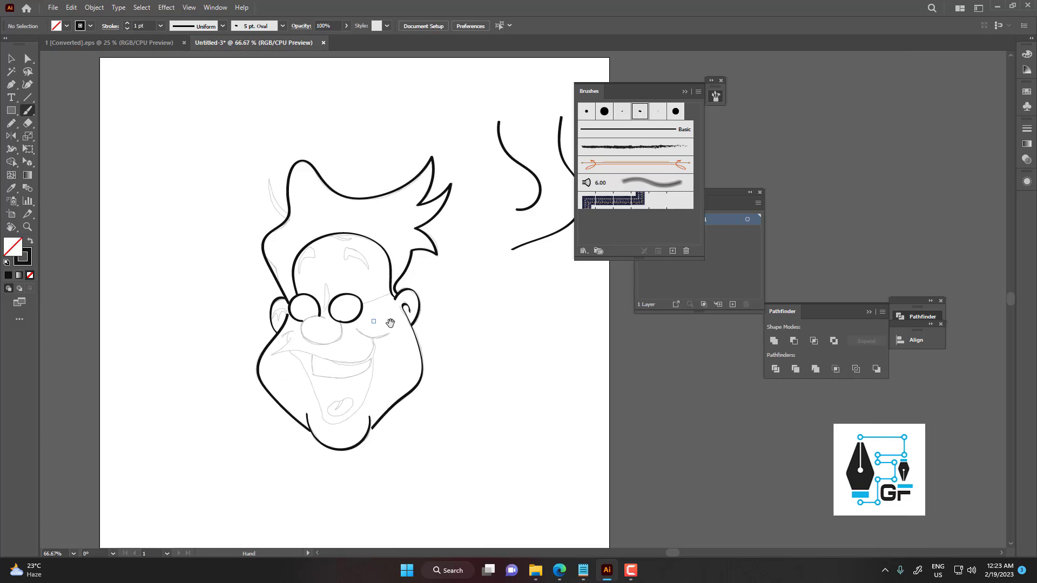
scroll(409, 324, up, 3)
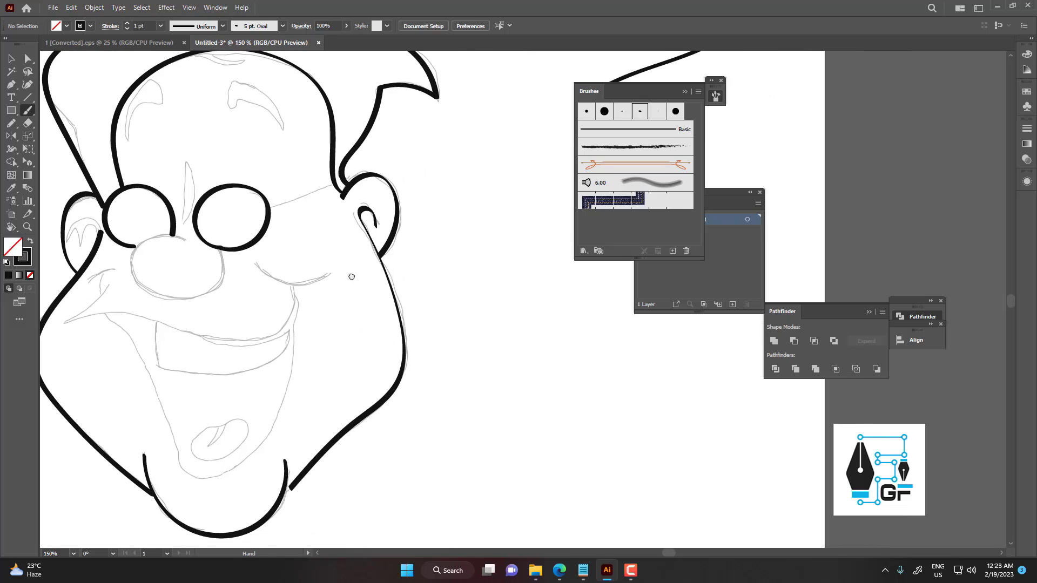
scroll(321, 267, up, 4)
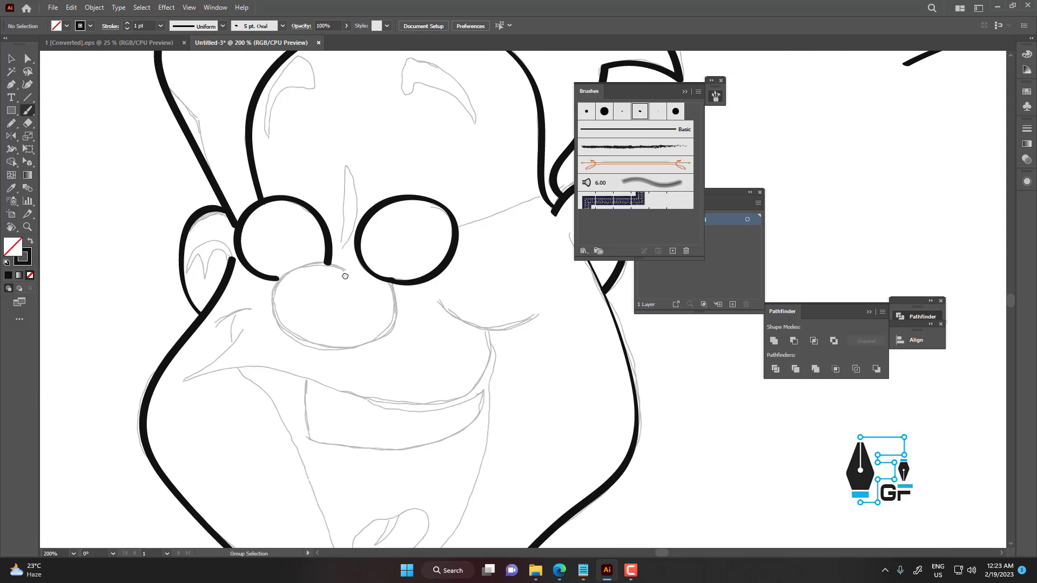
mouse_move(351, 275)
mouse_down()
mouse_move(352, 222)
mouse_move(342, 204)
mouse_move(322, 197)
mouse_up()
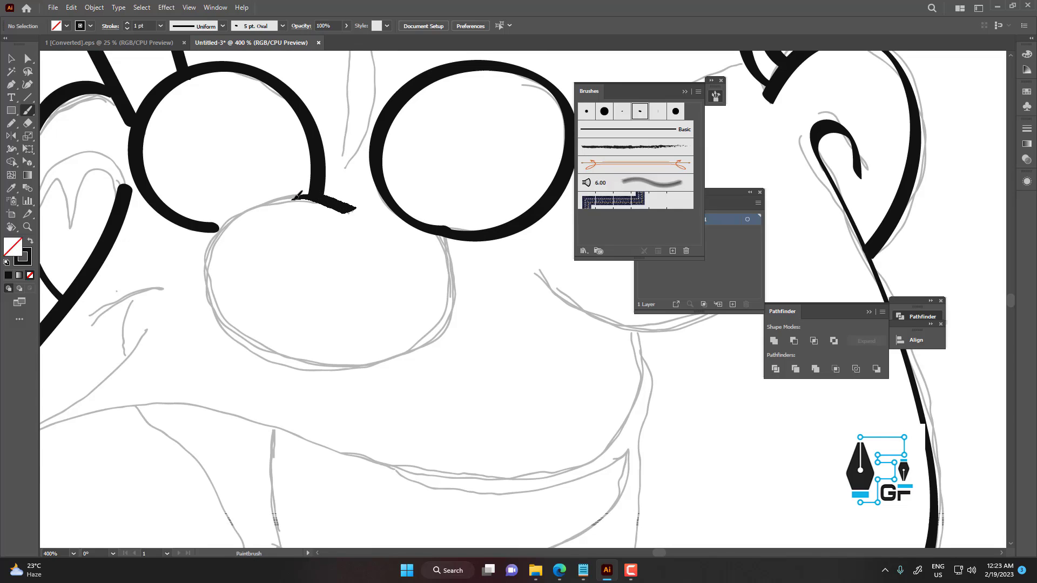
mouse_move(220, 227)
mouse_down()
mouse_move(201, 253)
mouse_move(226, 316)
mouse_move(330, 361)
mouse_move(391, 356)
mouse_move(440, 315)
mouse_move(448, 226)
mouse_up()
scroll(436, 258, down, 3)
key(ctrl+z)
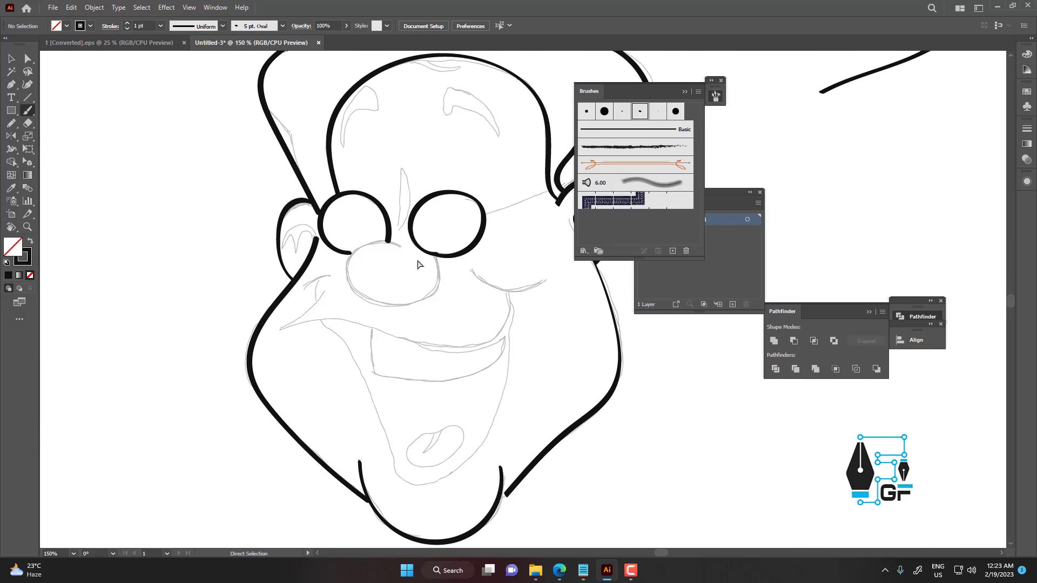
scroll(410, 254, up, 3)
drag(320, 215, 297, 176)
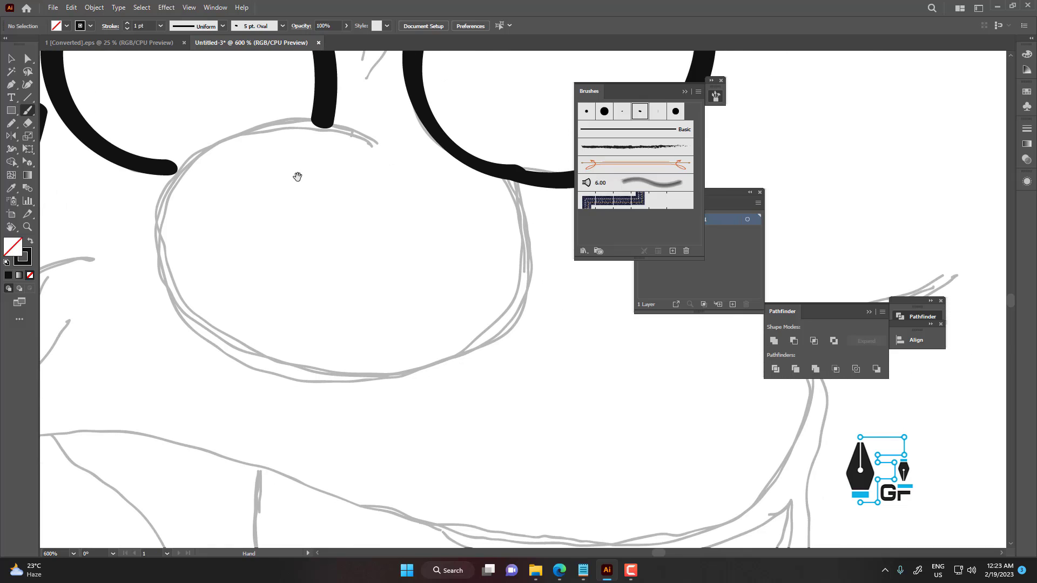
mouse_move(383, 147)
mouse_down()
mouse_move(361, 135)
mouse_move(264, 131)
mouse_move(182, 168)
mouse_move(156, 219)
mouse_move(161, 269)
mouse_move(208, 323)
mouse_move(293, 358)
mouse_move(388, 373)
mouse_move(450, 354)
mouse_move(500, 313)
mouse_move(528, 248)
mouse_move(522, 172)
mouse_up()
scroll(366, 164, down, 3)
mouse_move(376, 184)
mouse_down()
mouse_move(378, 225)
mouse_move(403, 255)
mouse_move(324, 217)
mouse_up()
scroll(394, 232, down, 4)
scroll(401, 255, up, 3)
scroll(396, 262, up, 3)
key(ctrl+z)
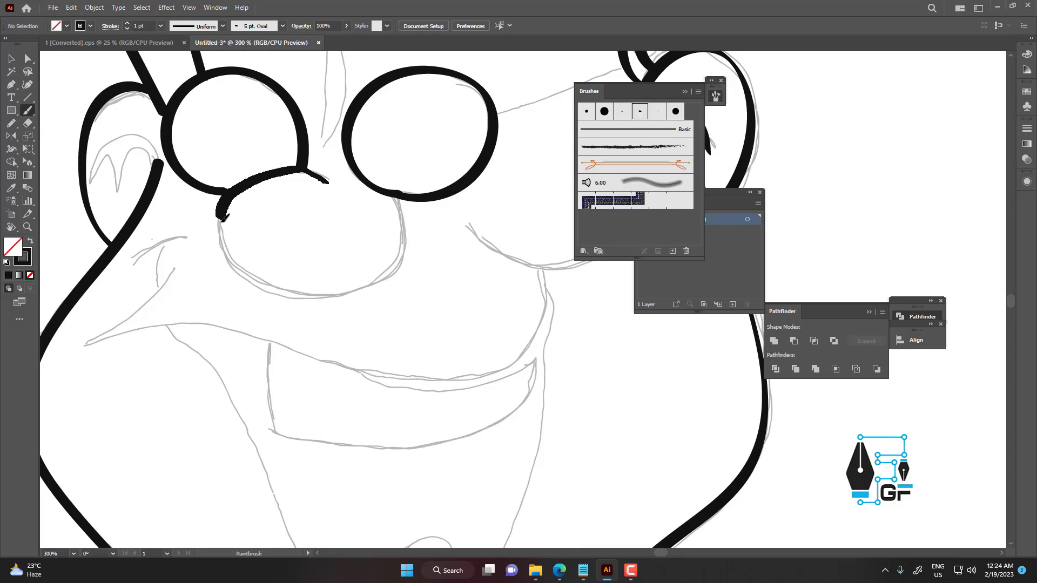
Trace the nose outline in one stroke from below the left eye circle around to the lower edge of the right eye circle
drag(225, 218, 229, 245)
mouse_move(279, 286)
mouse_down()
mouse_move(326, 295)
mouse_move(373, 282)
mouse_move(405, 237)
mouse_move(406, 194)
mouse_up()
key(ctrl+minus)
key(ctrl+minus)
key(ctrl+minus)
key(ctrl+minus)
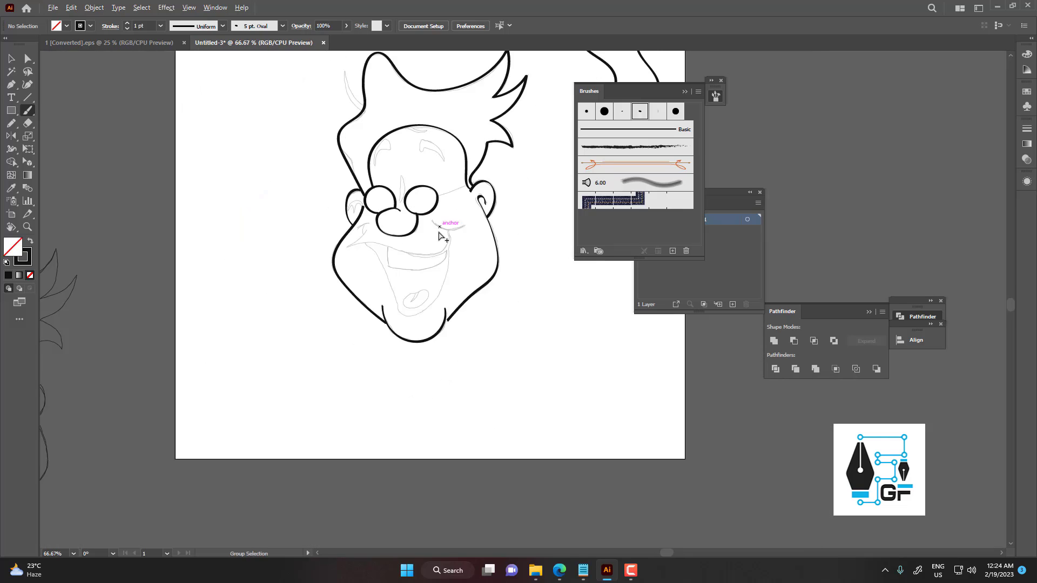
Trace the open mouth in one continuous stroke from the left smile line along the upper lip, down the right side and back up
drag(440, 233, 412, 288)
scroll(412, 241, down, 1)
scroll(420, 246, up, 2)
scroll(273, 302, up, 2)
drag(274, 303, 144, 233)
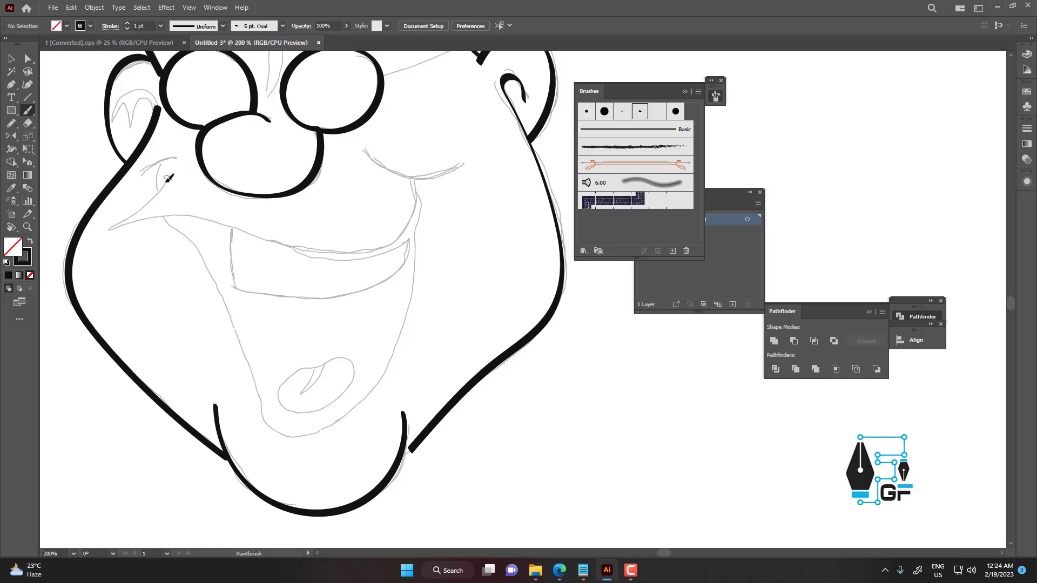
mouse_move(115, 228)
mouse_down()
mouse_move(187, 213)
mouse_move(303, 248)
mouse_move(359, 248)
mouse_move(396, 231)
mouse_move(421, 174)
mouse_move(421, 254)
mouse_up()
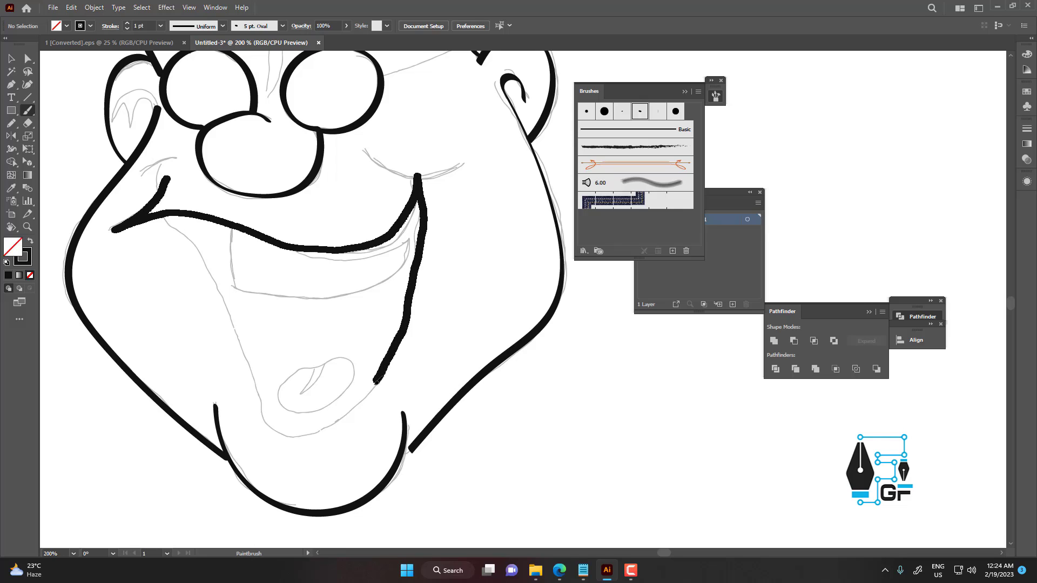
drag(376, 382, 348, 415)
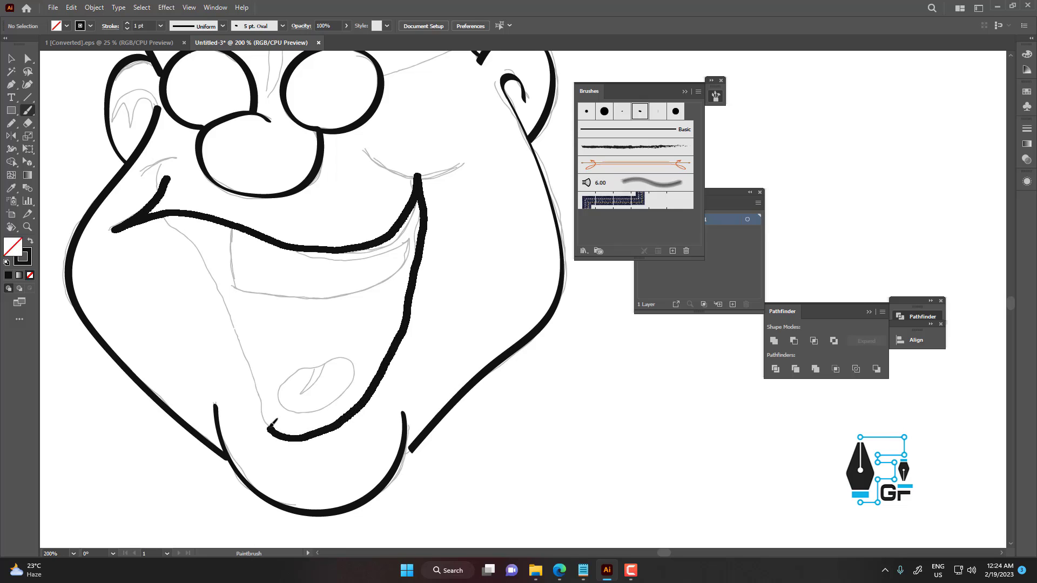
drag(262, 396, 212, 282)
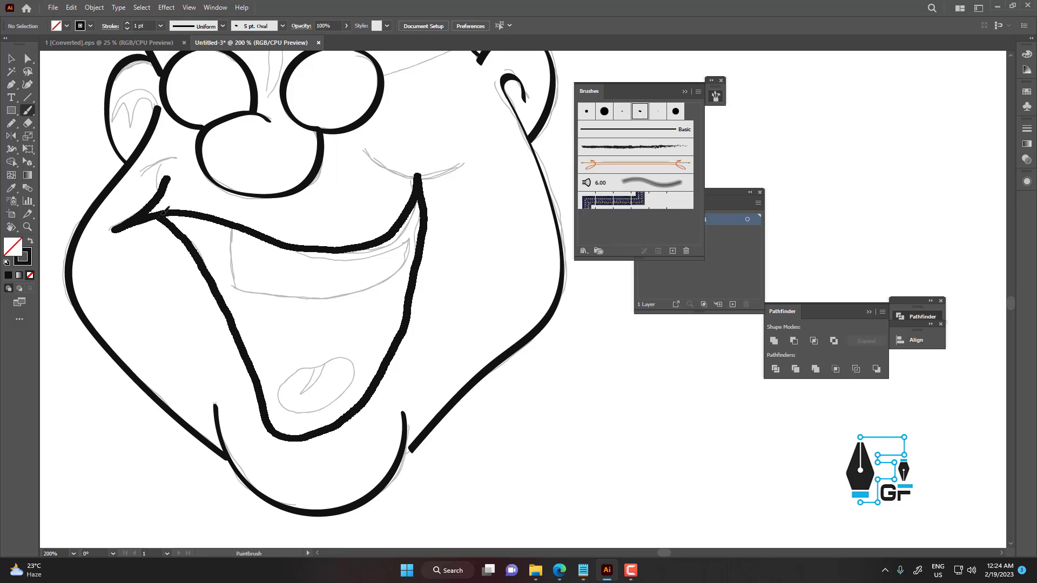
drag(162, 214, 165, 213)
scroll(318, 268, down, 2)
drag(338, 266, 404, 294)
scroll(393, 284, down, 2)
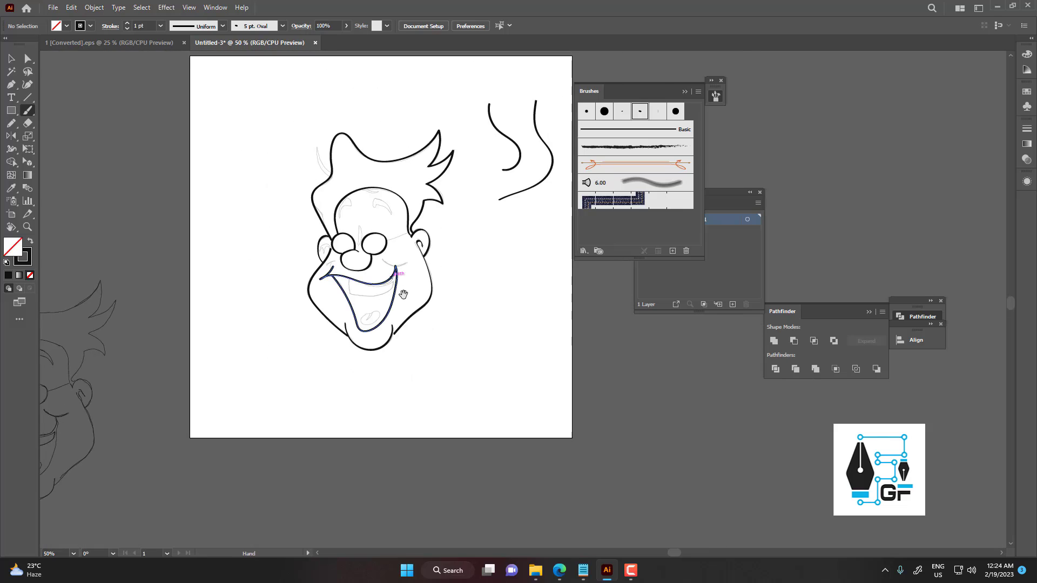
Trace the upper teeth outline inside the mouth in one stroke that starts and ends at the upper lip
scroll(403, 294, up, 4)
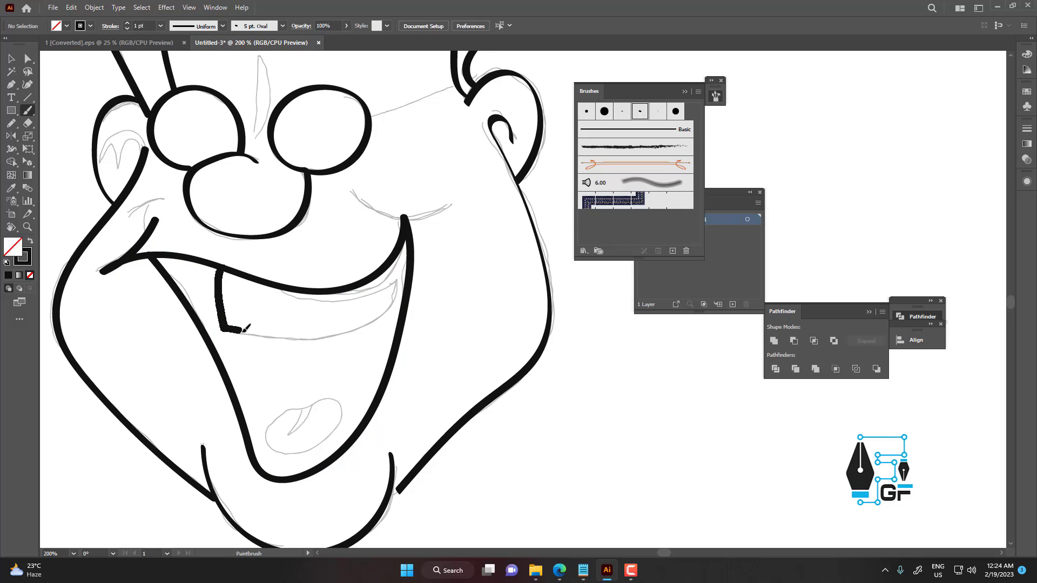
mouse_move(244, 329)
mouse_down()
mouse_move(301, 338)
mouse_move(368, 322)
mouse_up()
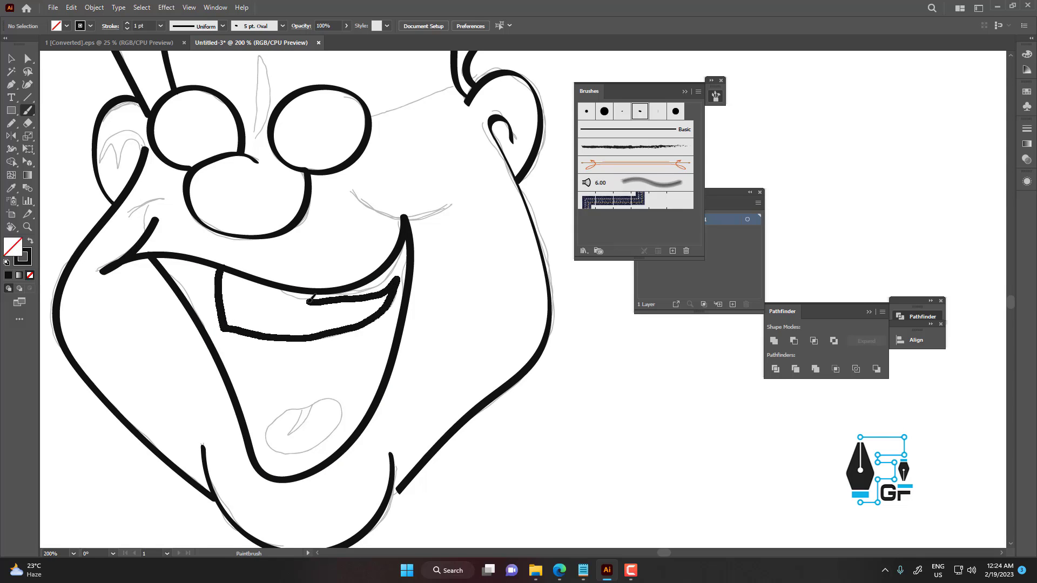
drag(285, 286, 285, 287)
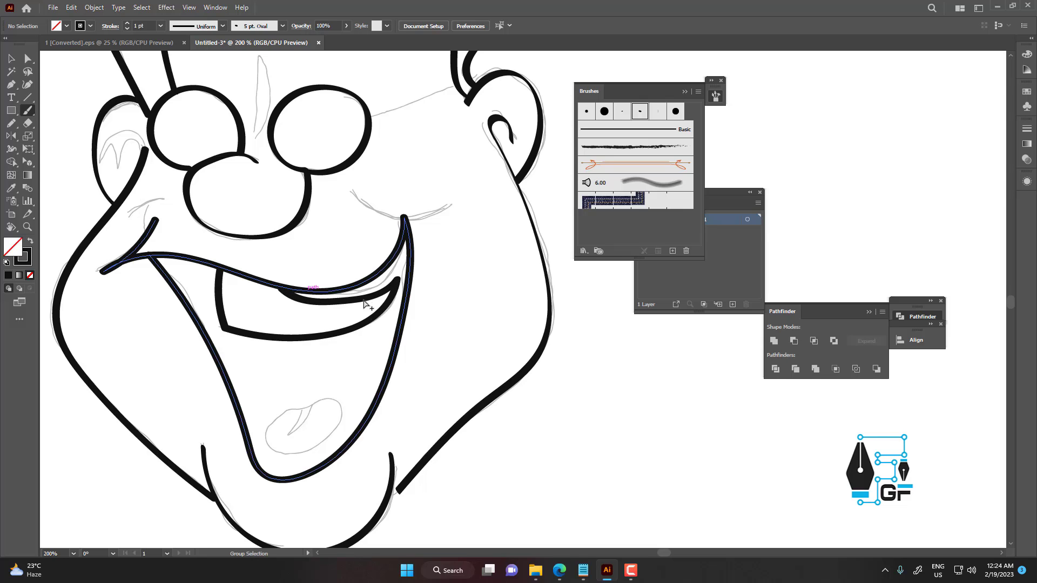
key(ctrl+minus)
key(ctrl+minus)
key(ctrl+minus)
scroll(425, 327, down, 2)
scroll(378, 341, up, 3)
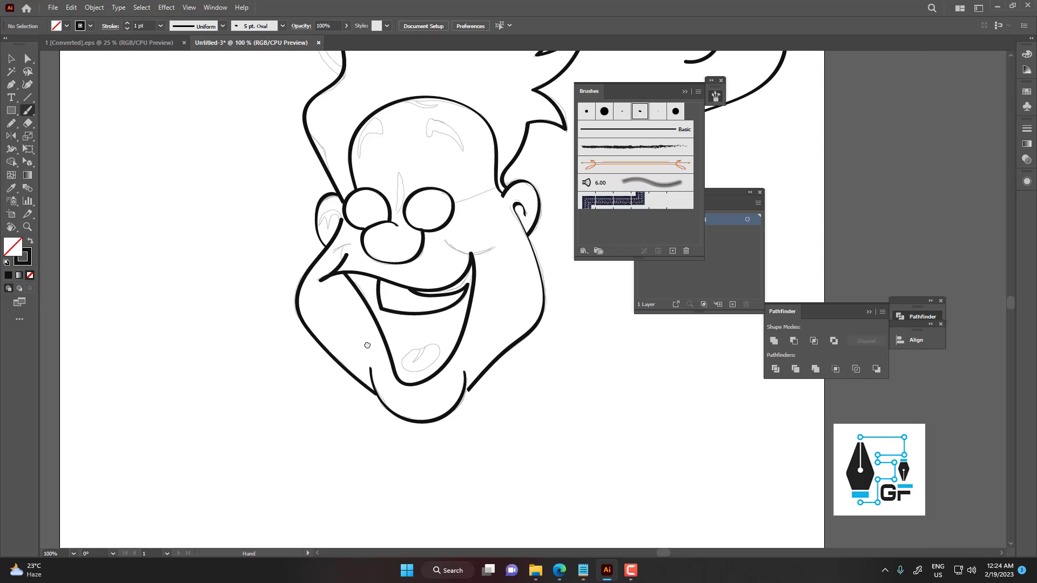
scroll(366, 345, right, 2)
scroll(413, 346, up, 1)
drag(458, 307, 404, 403)
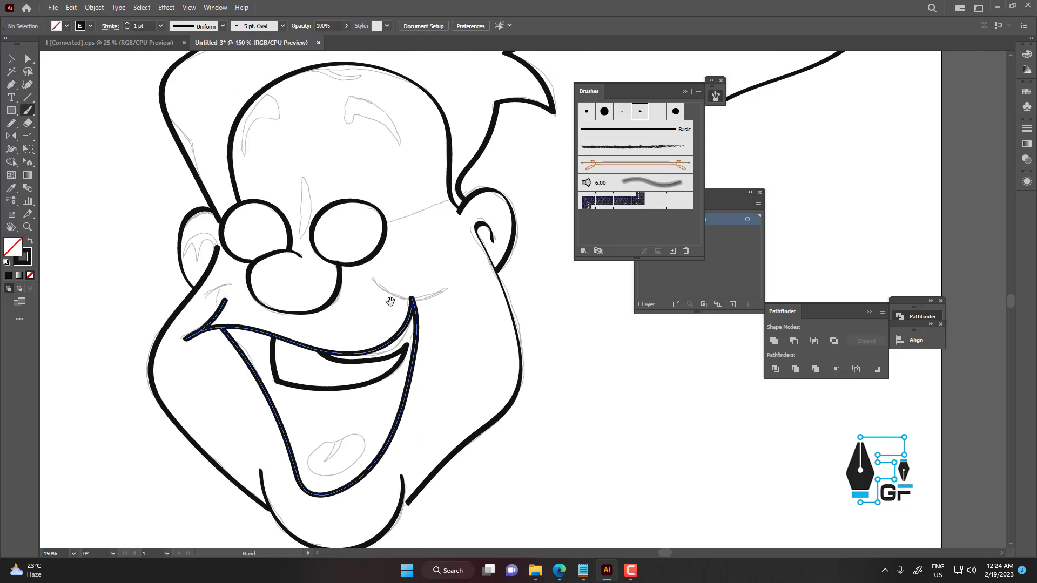
scroll(432, 309, up, 1)
drag(431, 312, 346, 337)
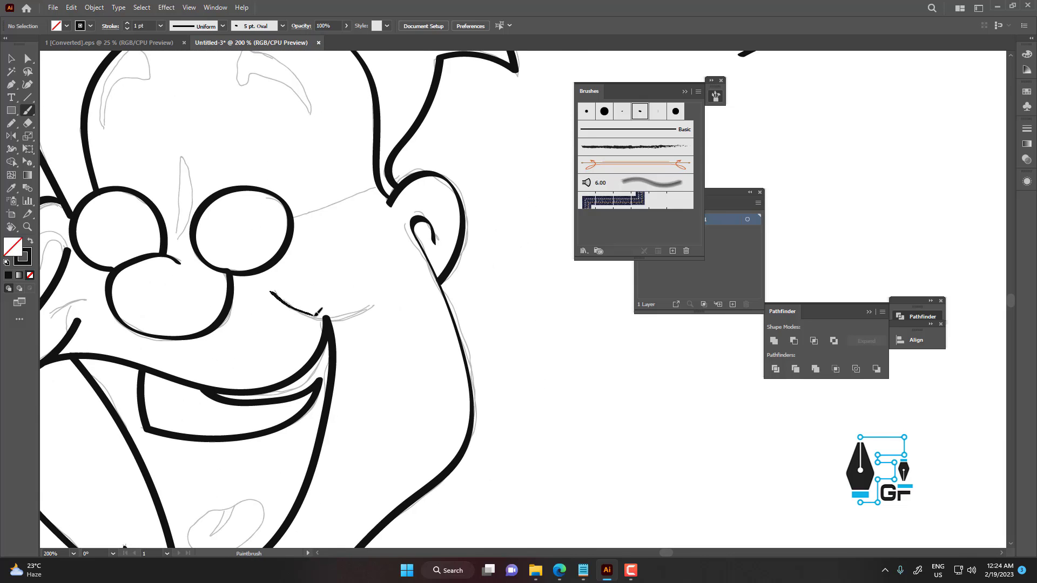
drag(355, 312, 367, 301)
key(ctrl+z)
Choose the 5 pt. Round brush and trace the curved cheek line above the right end of the mouth
click(585, 112)
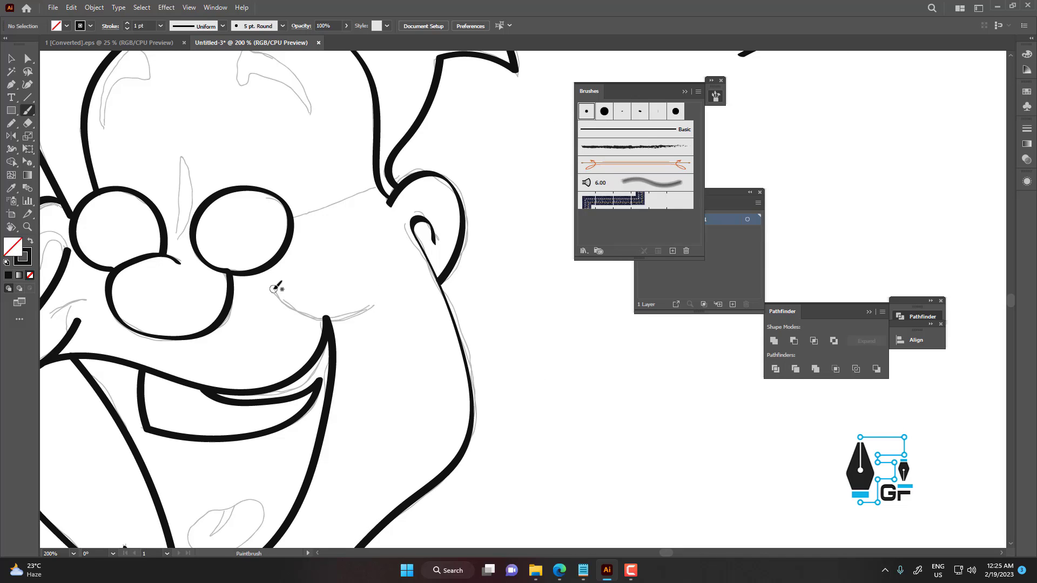
mouse_move(300, 303)
mouse_down()
mouse_move(334, 316)
mouse_move(373, 305)
mouse_up()
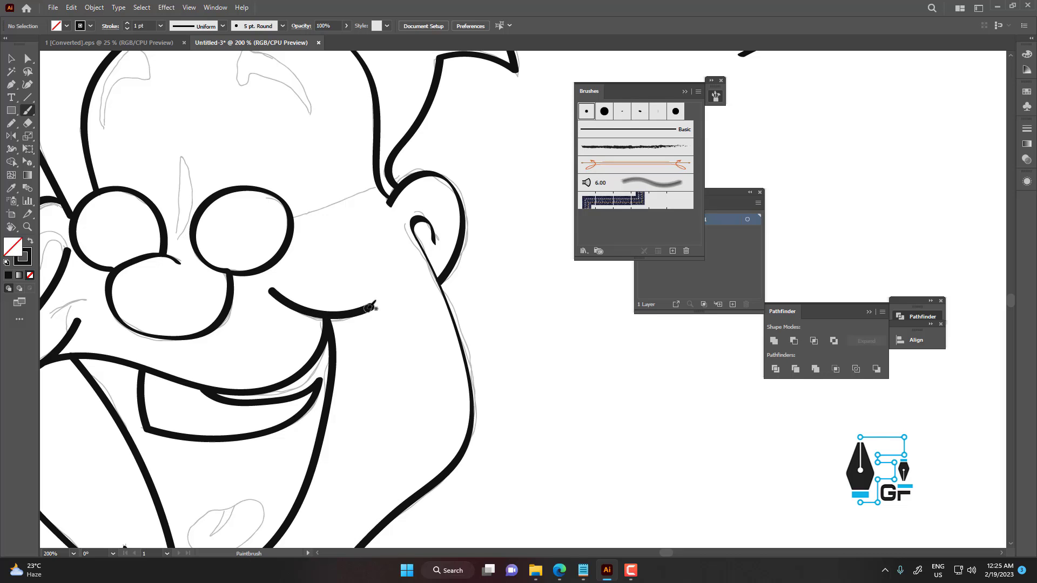
drag(302, 357, 563, 370)
scroll(496, 383, down, 3)
scroll(488, 375, up, 2)
Trace the hooked cheek crease above the left smile line and undo the stray brush mark
drag(496, 384, 446, 376)
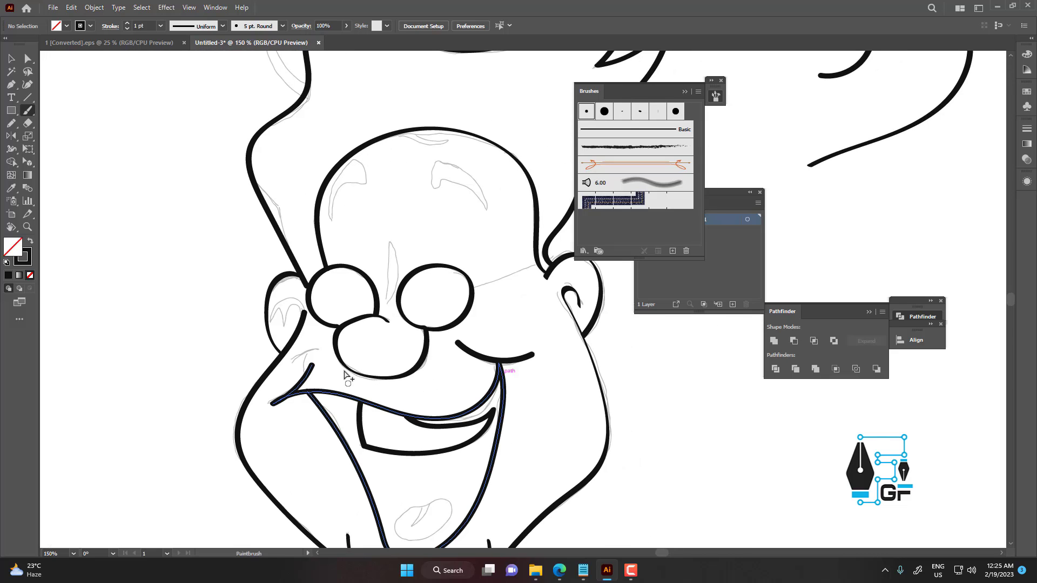
drag(340, 363, 324, 357)
scroll(325, 357, up, 2)
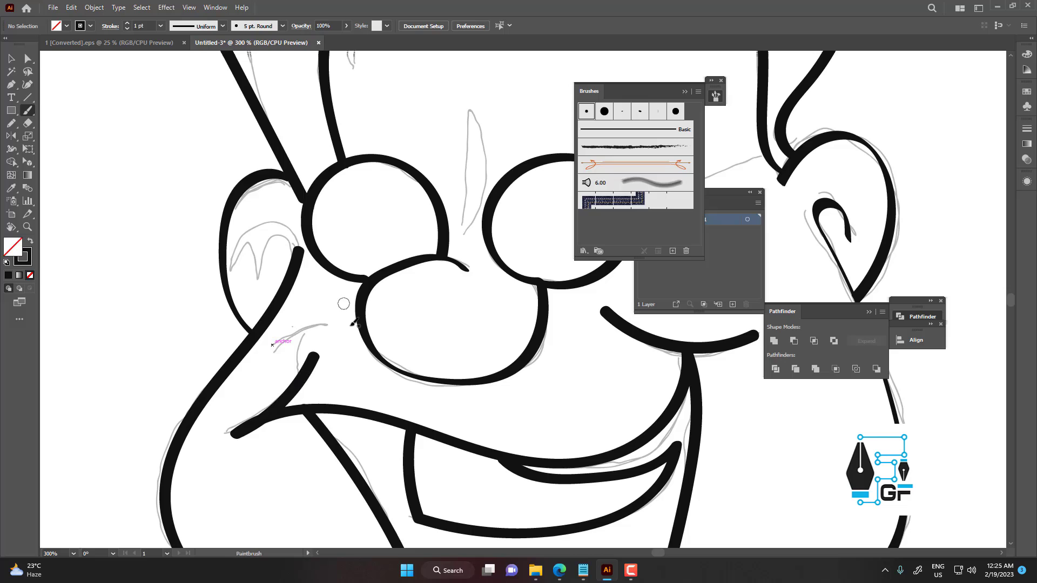
mouse_move(304, 375)
mouse_down()
mouse_move(322, 320)
mouse_move(275, 353)
mouse_up()
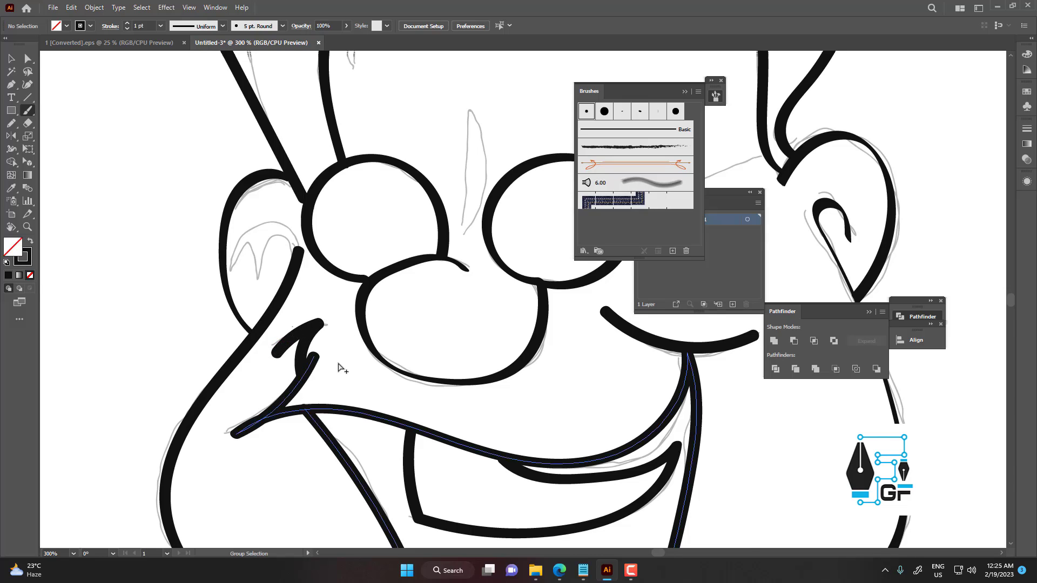
scroll(336, 346, down, 4)
drag(337, 345, 336, 339)
scroll(547, 437, down, 1)
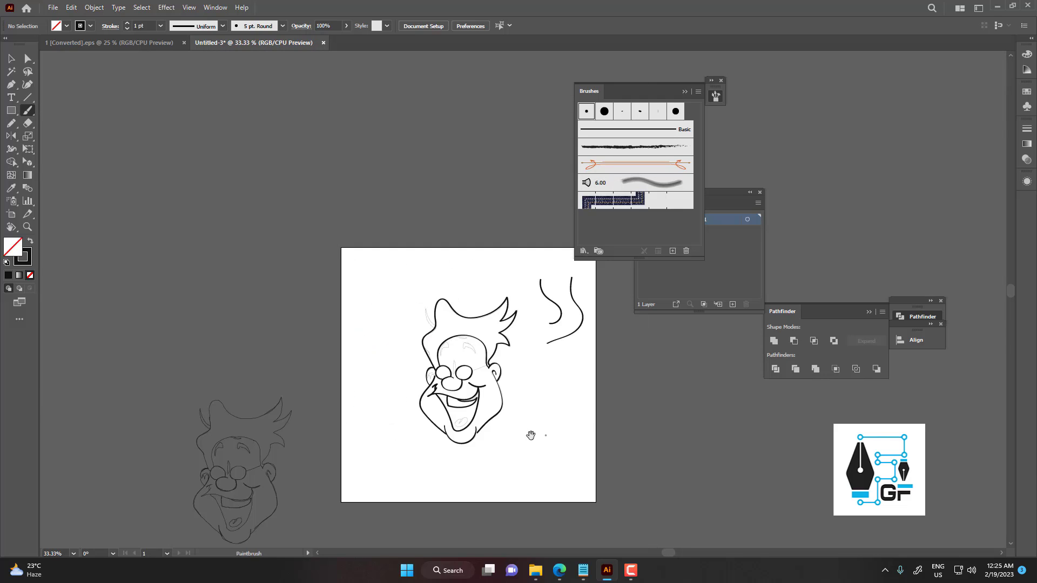
drag(529, 432, 409, 417)
scroll(368, 402, up, 1)
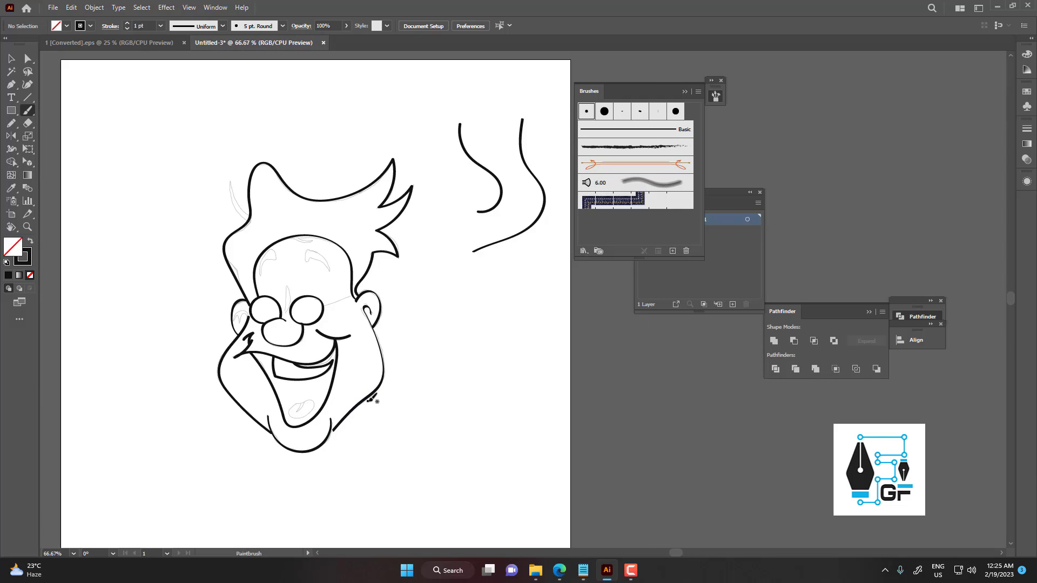
key(ctrl+z)
Move the lower end anchor of the right jaw line so that it meets the chin curve, using Direct Selection
scroll(331, 432, up, 5)
key(a)
mouse_move(331, 435)
mouse_down()
mouse_move(326, 363)
mouse_move(334, 391)
mouse_move(294, 410)
mouse_up()
scroll(352, 368, up, 2)
click(436, 393)
scroll(463, 374, down, 3)
drag(475, 358, 428, 319)
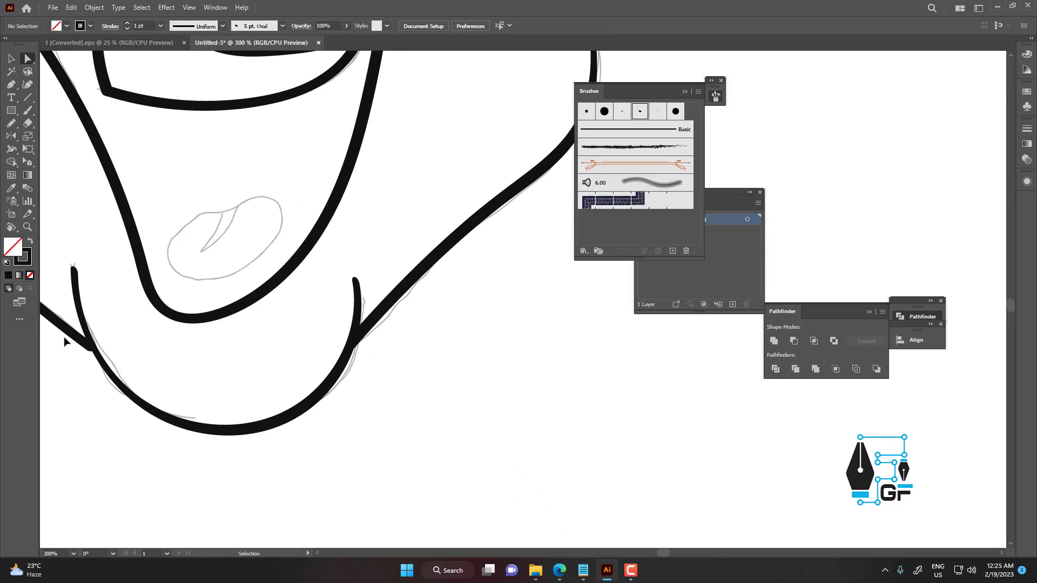
scroll(81, 348, up, 2)
mouse_move(85, 354)
mouse_down()
mouse_move(254, 377)
mouse_move(316, 368)
mouse_up()
scroll(253, 376, up, 2)
click(333, 363)
scroll(331, 362, down, 6)
key(ctrl+z)
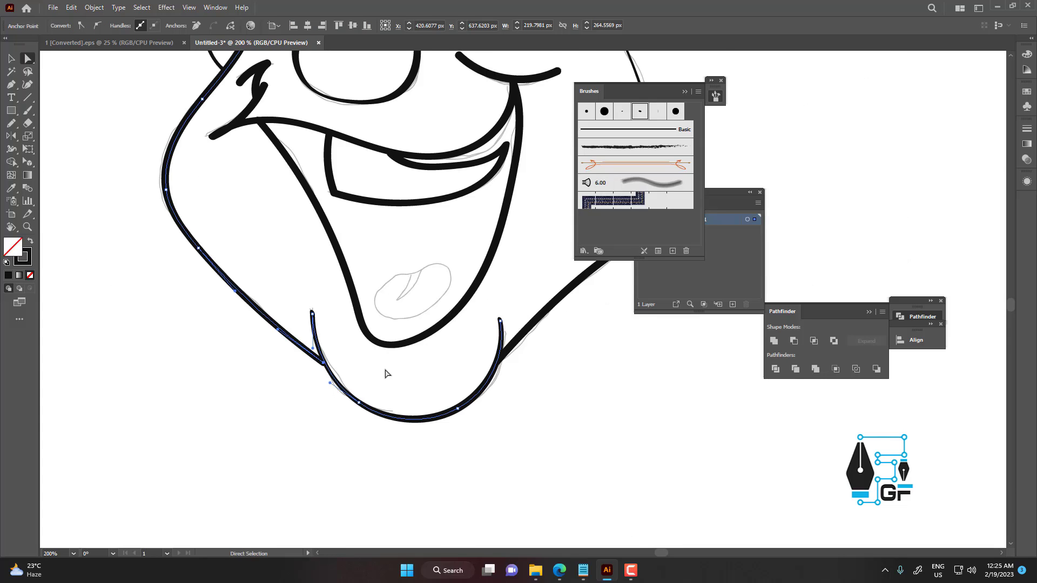
click(387, 372)
Trace the small hair crease under the top of the hairline and the closed left eyebrow outline with the Paintbrush
scroll(411, 334, down, 3)
scroll(275, 225, up, 4)
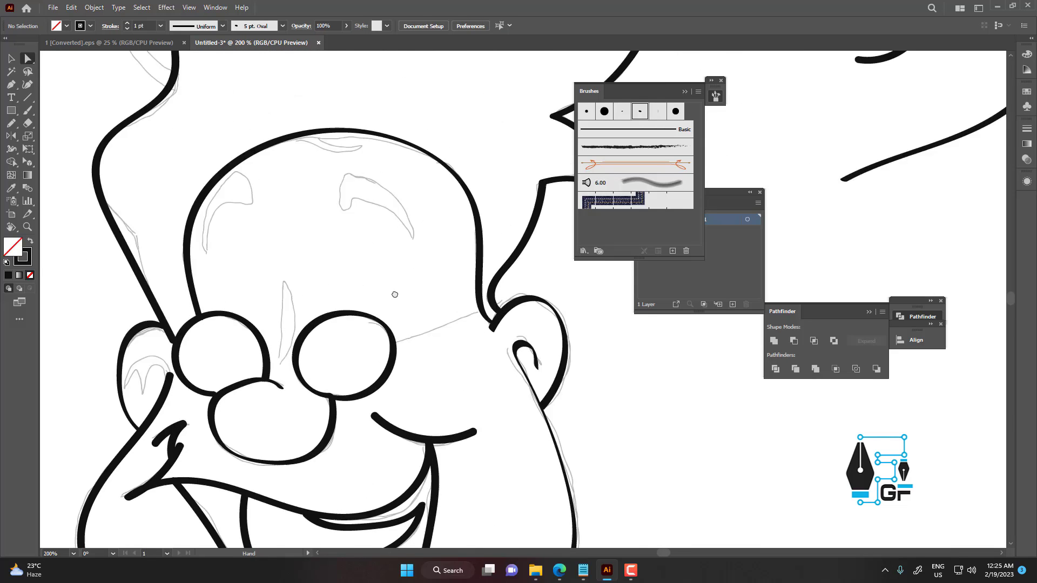
key(b)
key(space)
drag(276, 224, 318, 328)
drag(232, 262, 224, 313)
mouse_move(467, 306)
mouse_down()
mouse_move(310, 308)
mouse_move(324, 209)
mouse_move(360, 157)
mouse_up()
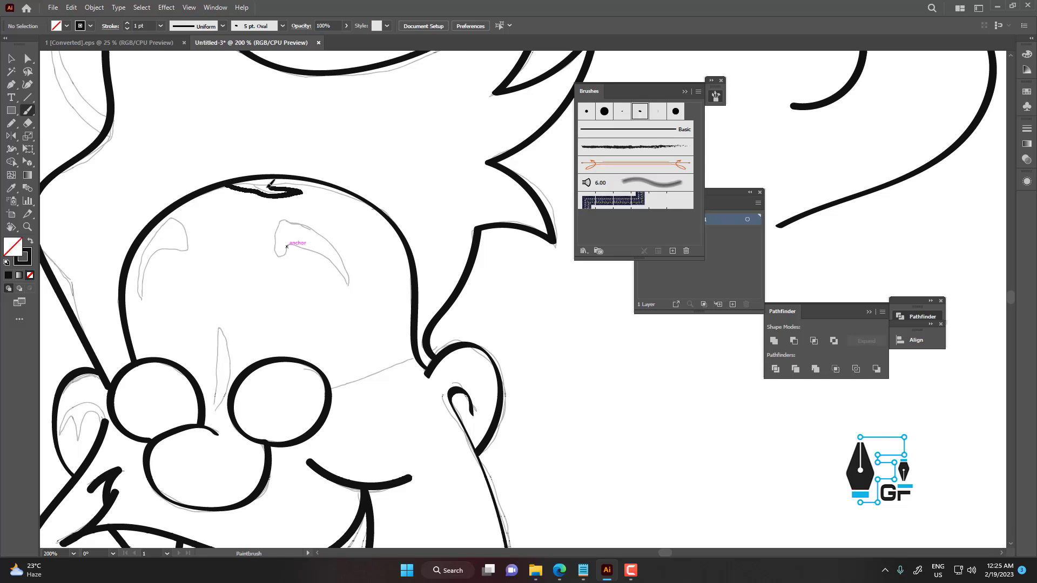
drag(270, 184, 230, 185)
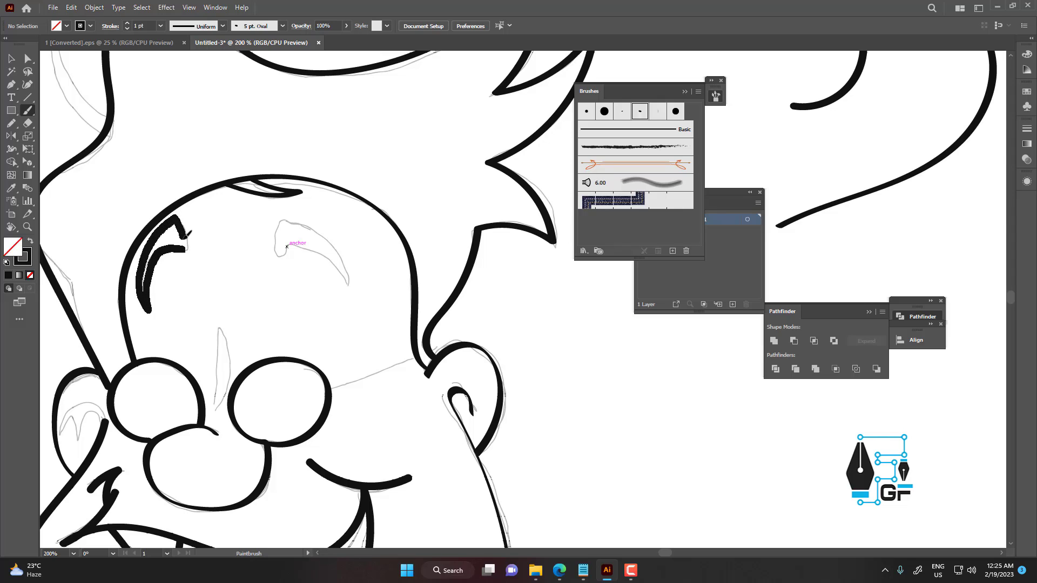
drag(184, 249, 183, 250)
Try the left eyebrow as a solid black shape by swapping its fill and stroke
key(v)
drag(238, 231, 169, 266)
key(shift+x)
click(223, 259)
scroll(246, 283, up, 4)
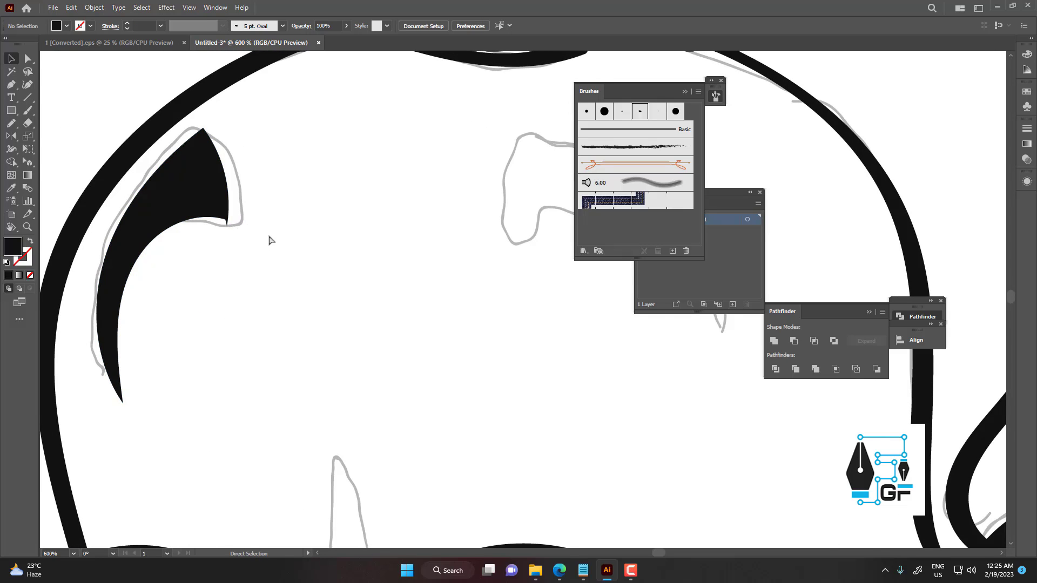
scroll(254, 240, up, 2)
key(a)
mouse_move(243, 244)
mouse_down()
mouse_move(258, 261)
mouse_move(245, 233)
mouse_up()
click(311, 227)
scroll(311, 227, down, 4)
key(v)
drag(309, 232, 301, 241)
click(329, 238)
scroll(324, 240, down, 3)
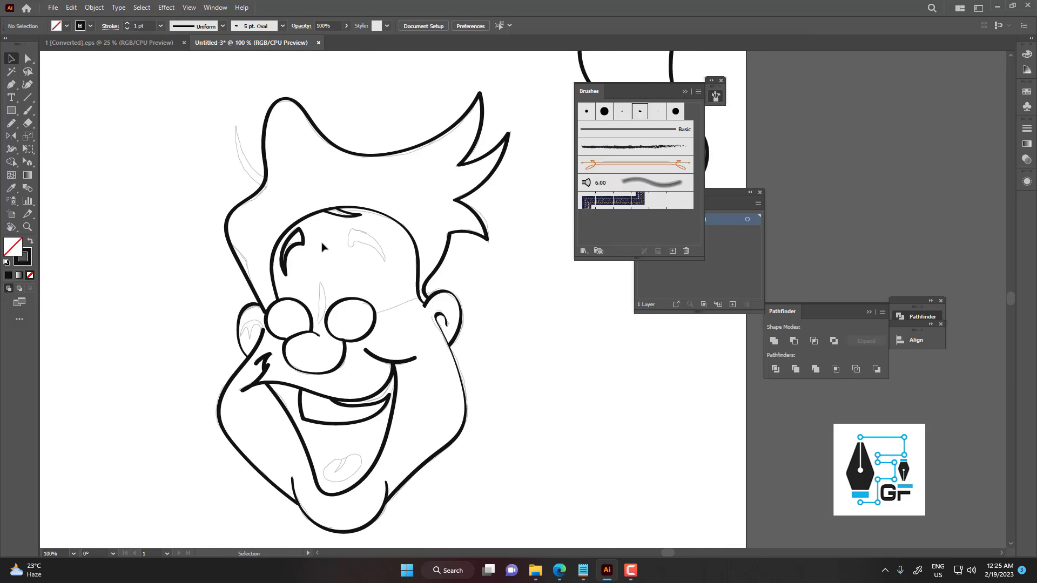
Nudge the left eyebrow outline slightly to the right and down on the forehead, then deselect it
scroll(314, 242, up, 2)
click(273, 247)
key(Right)
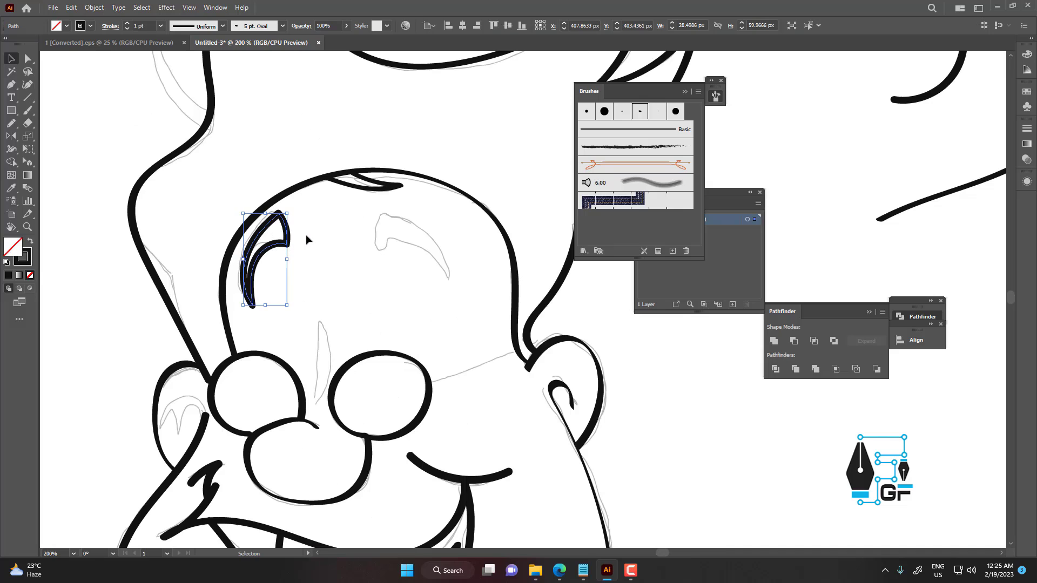
key(Down)
click(320, 232)
scroll(334, 247, down, 4)
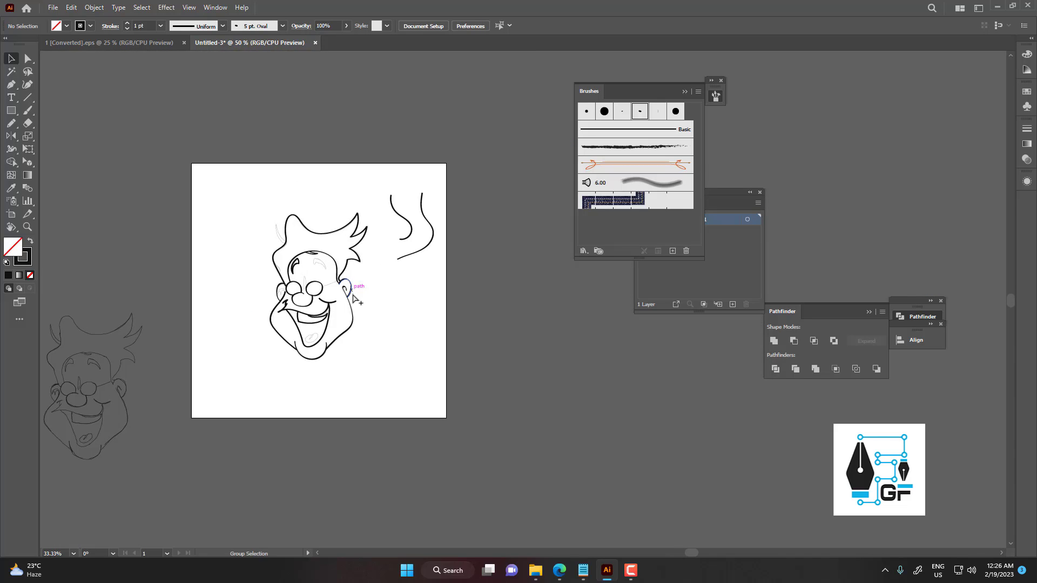
Trace the glasses' temple arm from the right lens to the right ear with the Paintbrush
scroll(344, 296, up, 3)
scroll(276, 271, up, 3)
key(b)
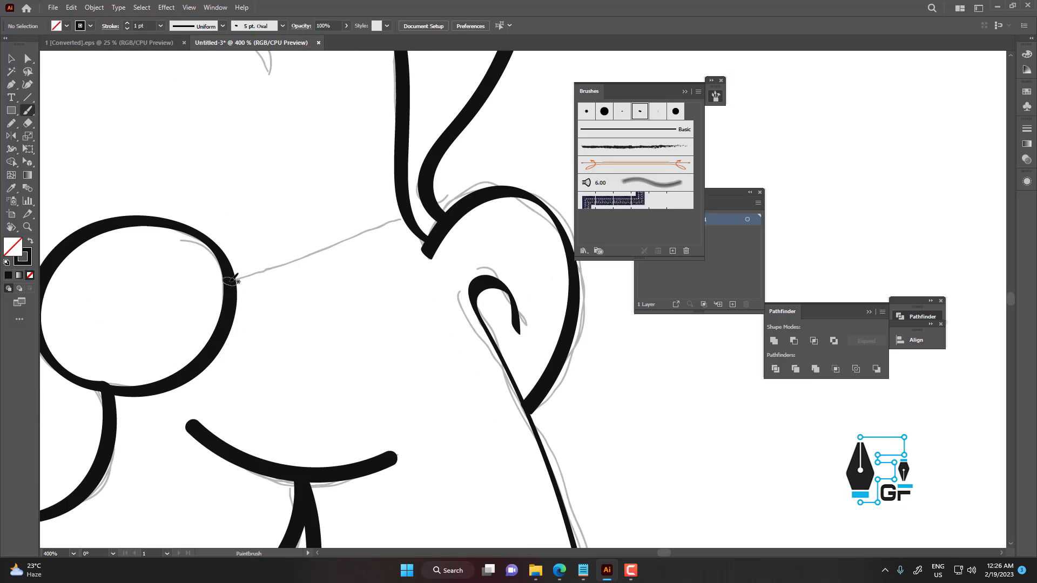
mouse_move(234, 280)
mouse_down()
mouse_move(404, 210)
mouse_move(424, 243)
mouse_up()
scroll(431, 235, down, 4)
scroll(427, 244, down, 2)
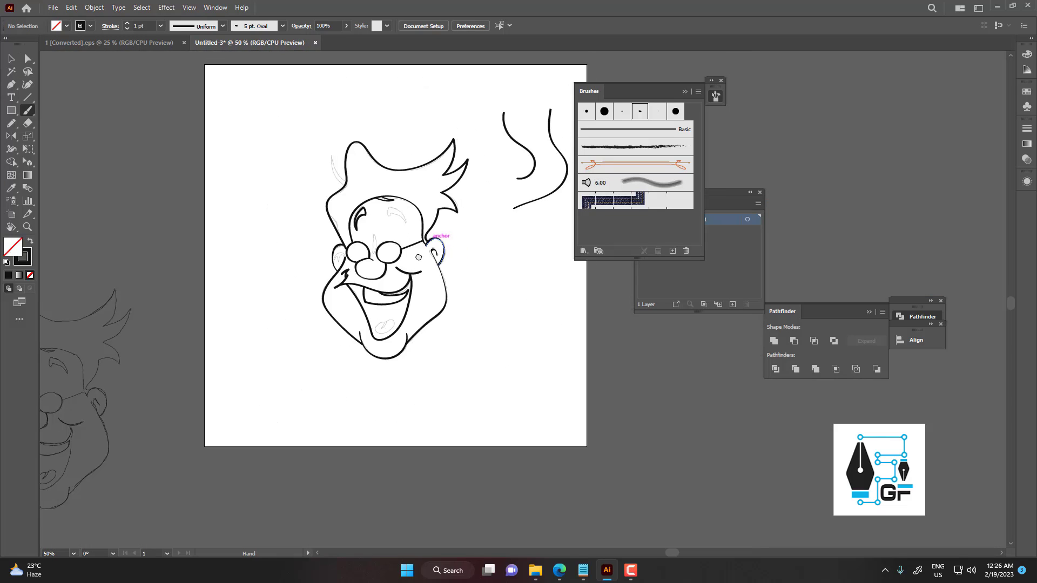
Trace the curved fold lines inside the left ear with the Paintbrush, following the faded sketch
scroll(419, 258, up, 7)
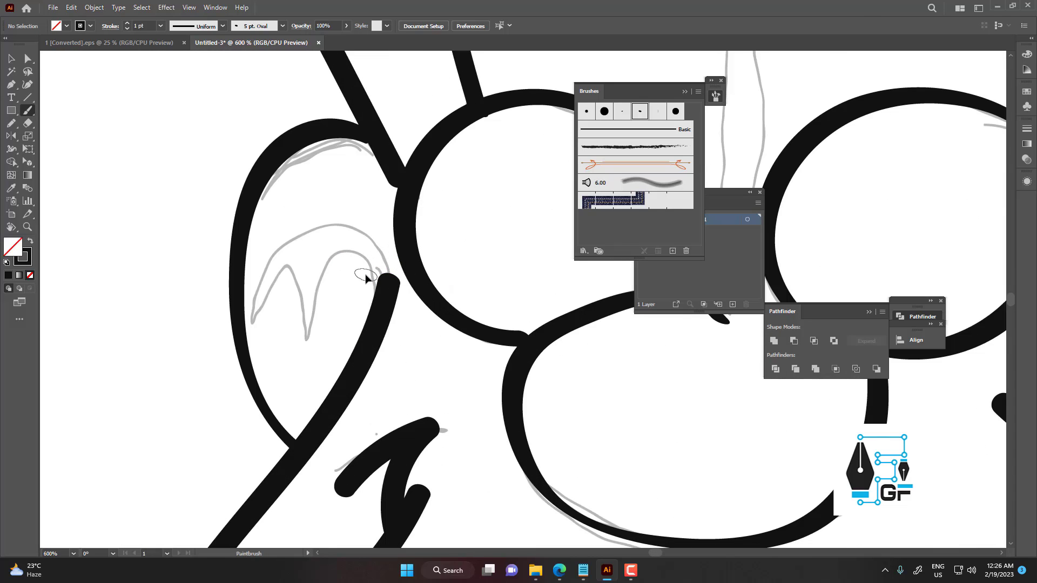
mouse_move(380, 305)
mouse_down()
mouse_move(368, 262)
mouse_move(351, 254)
mouse_move(325, 283)
mouse_move(310, 335)
mouse_move(299, 267)
mouse_move(266, 328)
mouse_move(275, 264)
mouse_move(328, 220)
mouse_move(378, 229)
mouse_move(393, 287)
mouse_up()
key(v)
key(ctrl+1)
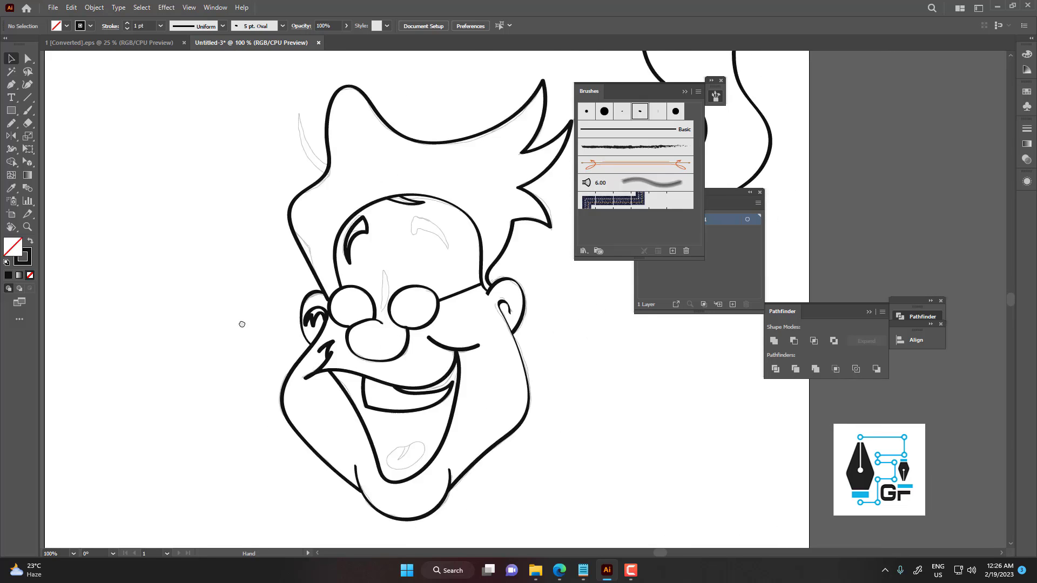
drag(333, 325, 242, 324)
drag(433, 356, 418, 355)
scroll(416, 309, up, 2)
scroll(455, 291, down, 3)
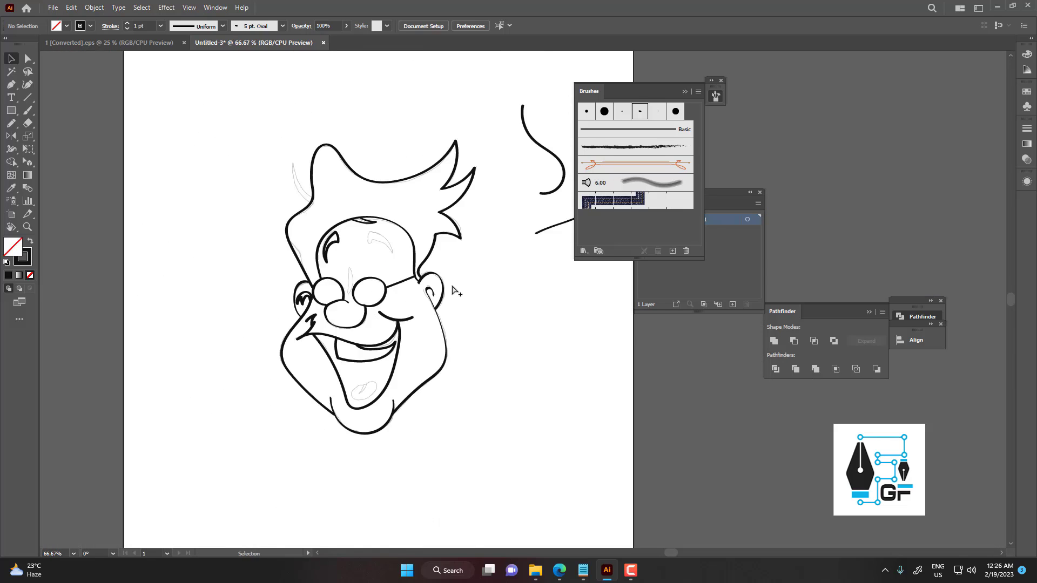
Trace the thin pointed hair tuft on the left side of the hair outline with the Paintbrush
drag(454, 291, 442, 293)
scroll(297, 199, up, 3)
drag(296, 198, 312, 299)
key(b)
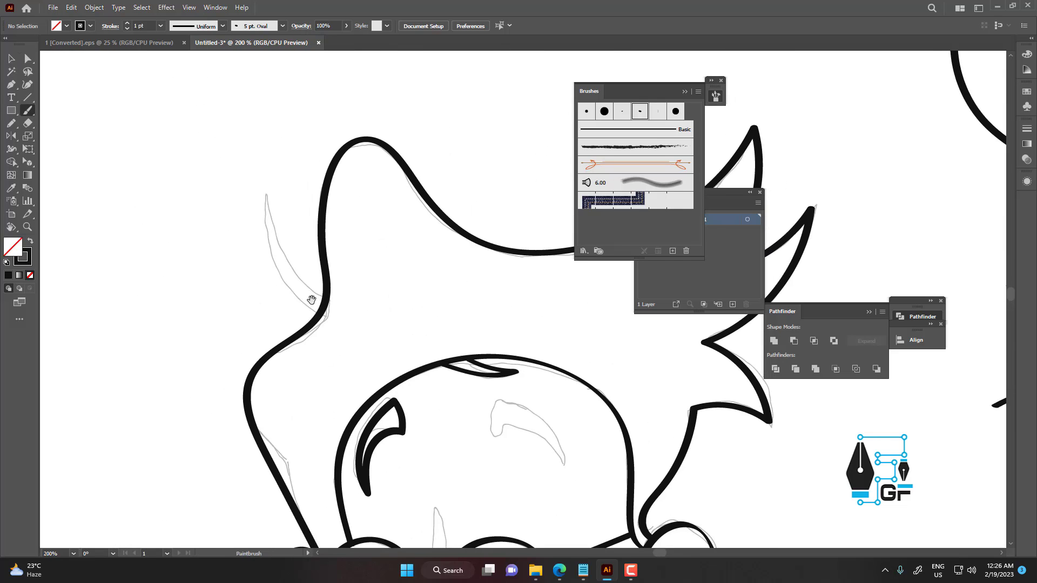
scroll(311, 300, up, 1)
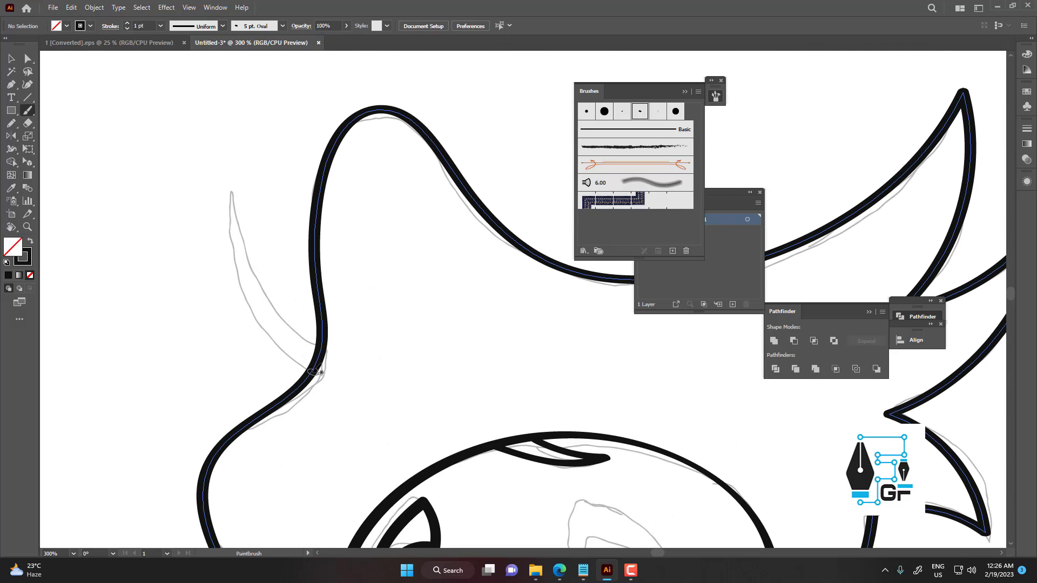
mouse_move(313, 371)
mouse_down()
mouse_move(242, 283)
mouse_move(232, 194)
mouse_move(276, 305)
mouse_move(326, 346)
mouse_up()
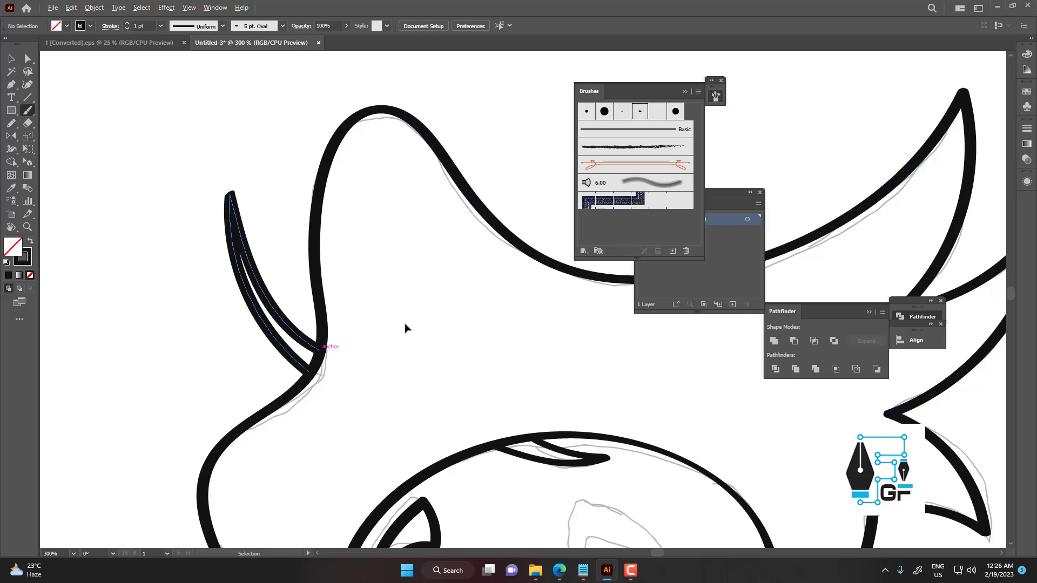
scroll(461, 284, down, 3)
mouse_move(462, 285)
mouse_down()
mouse_move(241, 220)
mouse_move(227, 188)
mouse_up()
scroll(293, 209, down, 2)
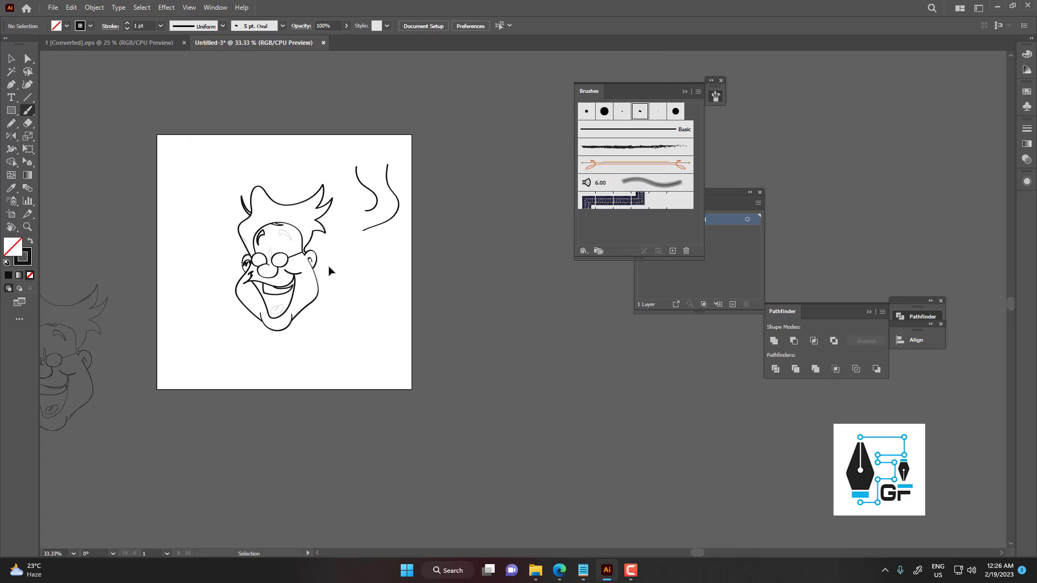
scroll(292, 285, up, 4)
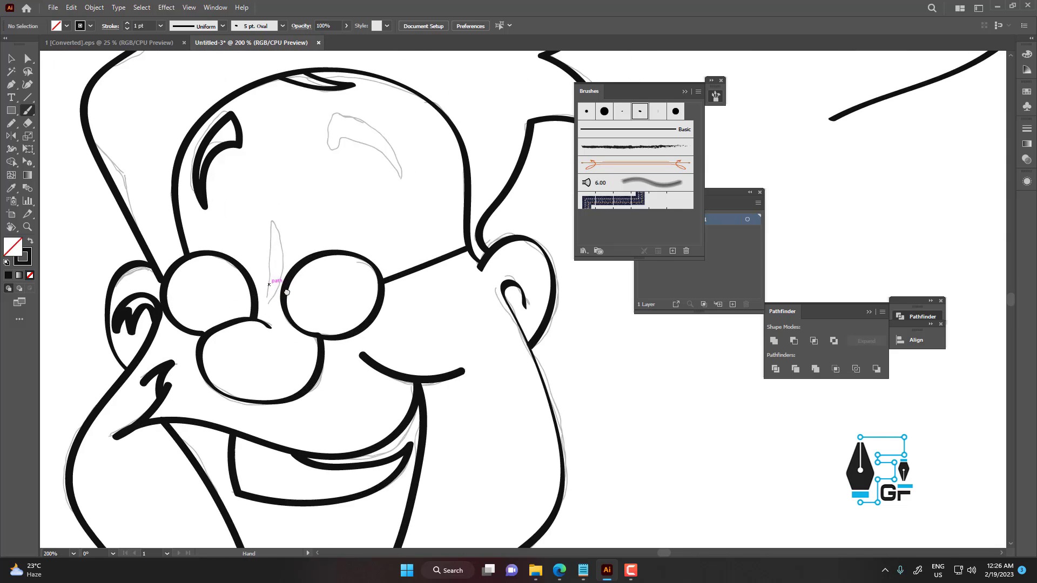
scroll(320, 346, up, 2)
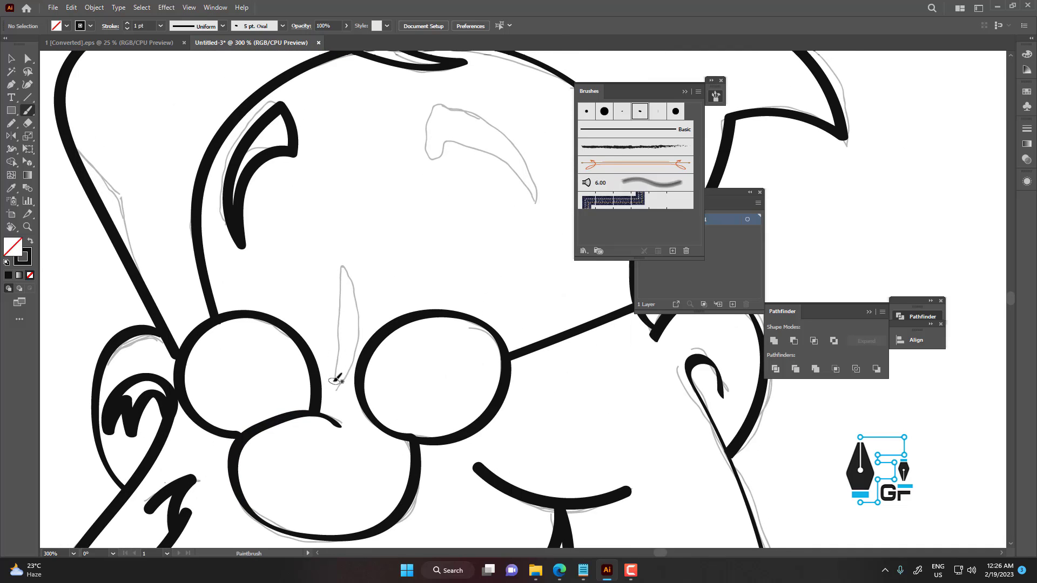
drag(336, 380, 346, 264)
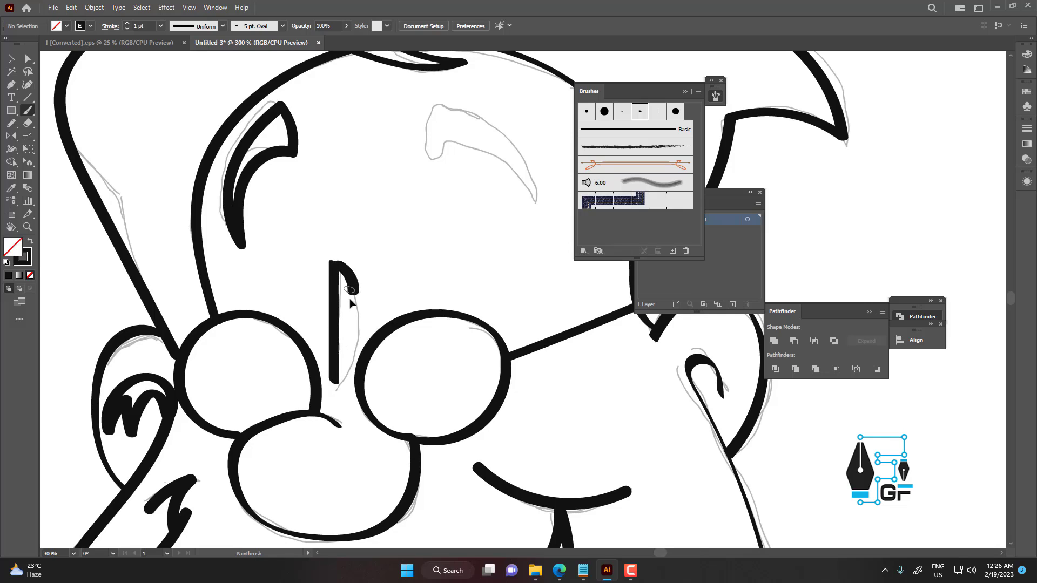
key(ctrl+z)
key(ctrl+z)
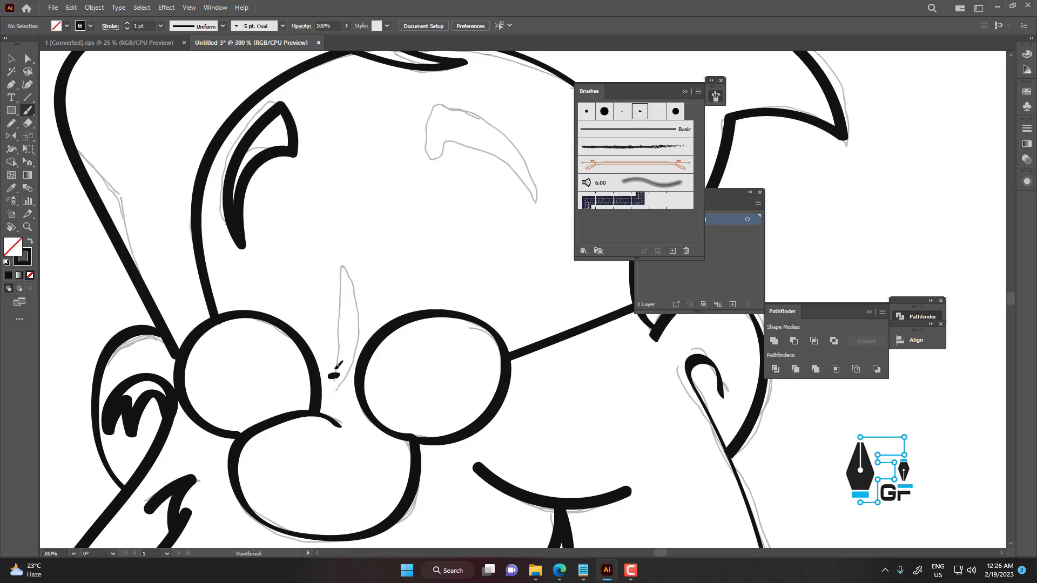
mouse_move(337, 367)
mouse_down()
mouse_move(344, 280)
mouse_move(359, 288)
mouse_up()
key(ctrl+z)
Trace the narrow closed crease between the two glasses lenses with the Paintbrush and leave it deselected
drag(340, 360, 346, 259)
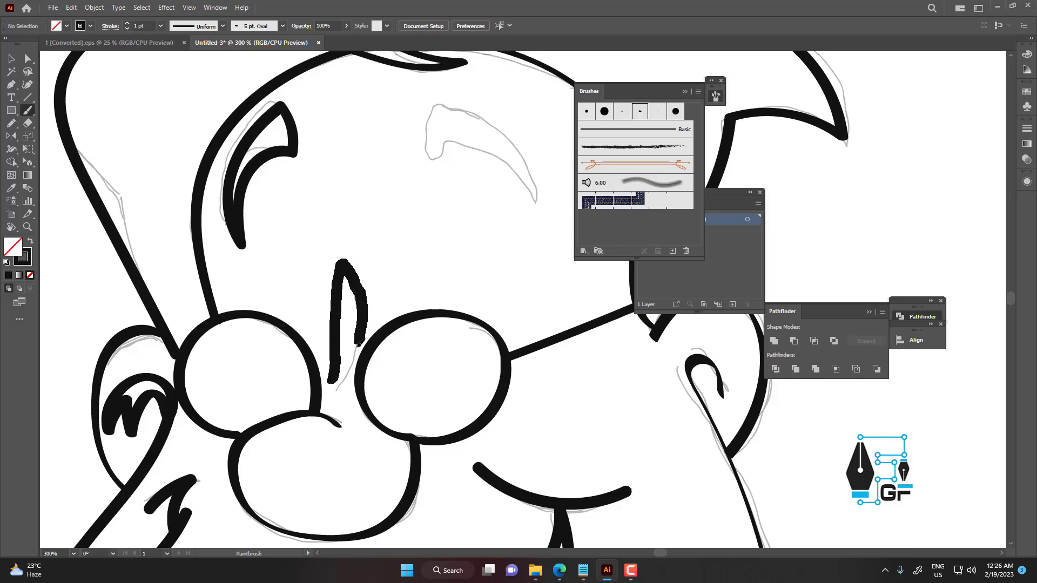
drag(342, 376, 334, 381)
key(v)
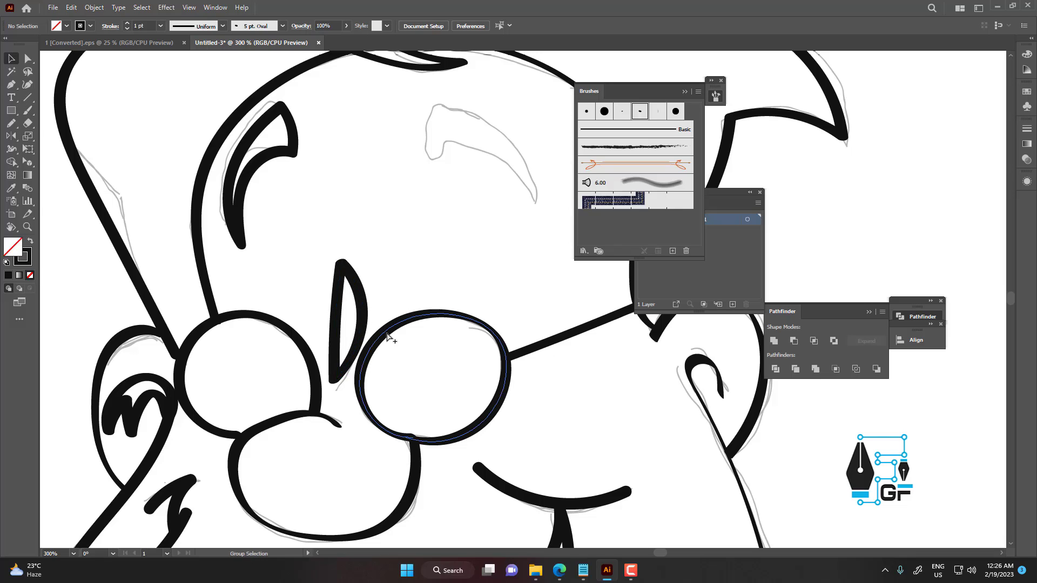
scroll(388, 337, down, 3)
drag(388, 337, 316, 267)
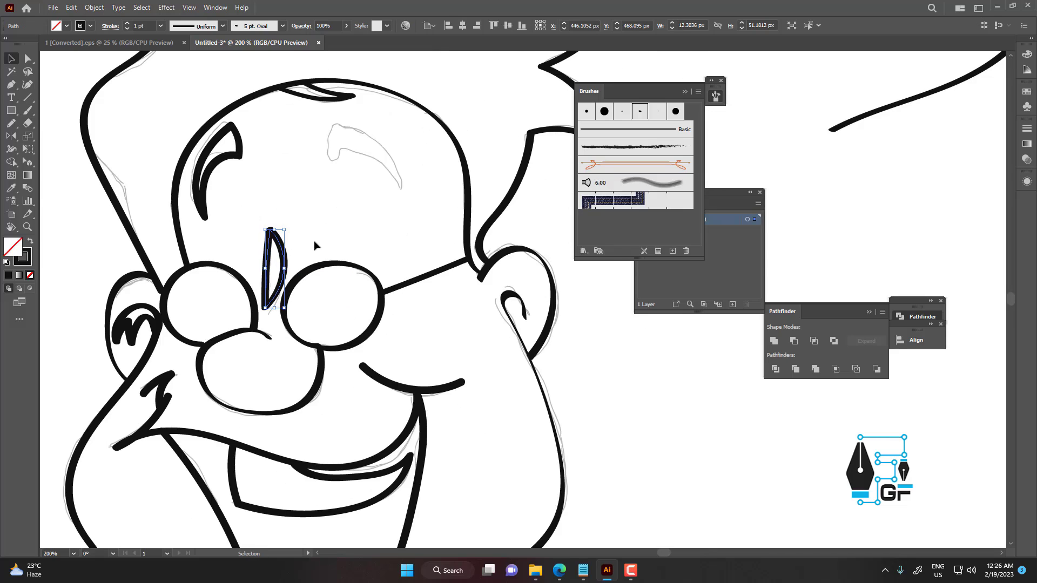
drag(287, 189, 250, 119)
scroll(324, 217, down, 5)
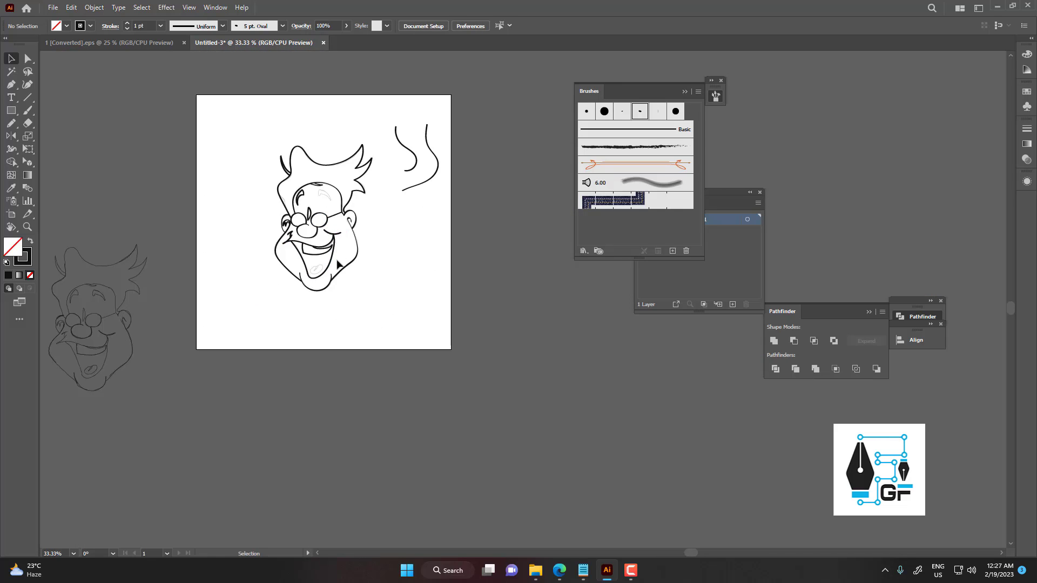
Trace the slanted oval at the bottom of the open mouth as a closed Paintbrush outline
key(b)
key(ctrl+plus)
key(ctrl+plus)
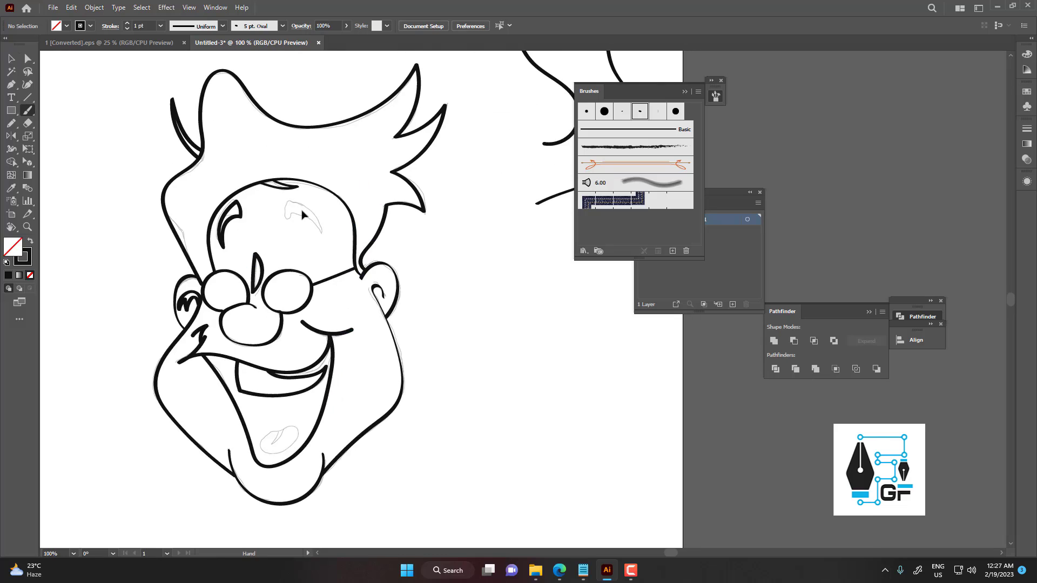
scroll(303, 215, up, 1)
drag(336, 505, 296, 354)
drag(229, 414, 291, 303)
scroll(244, 331, up, 2)
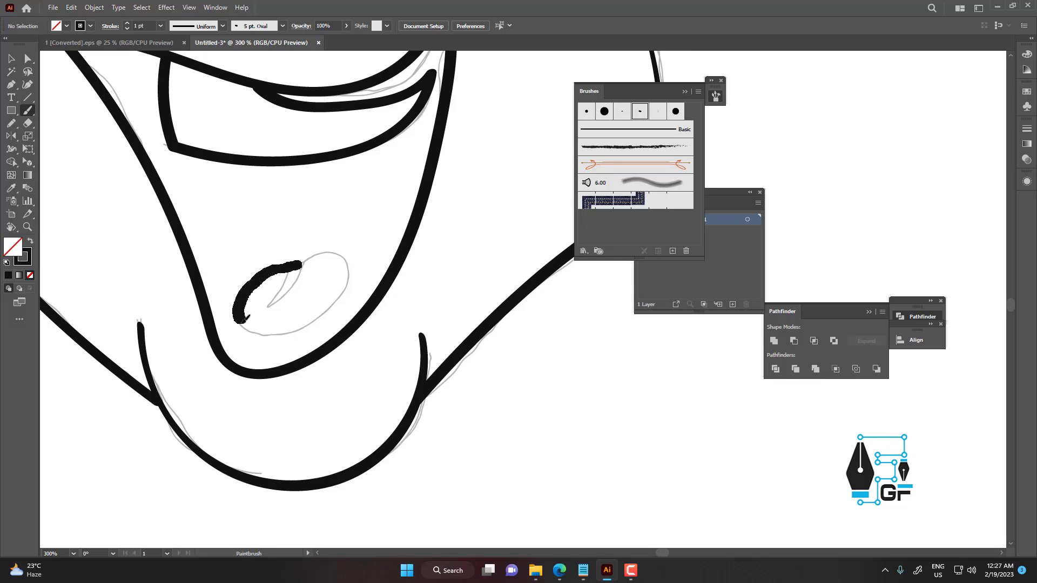
mouse_move(245, 317)
mouse_down()
mouse_move(280, 336)
mouse_move(310, 321)
mouse_up()
mouse_move(339, 294)
mouse_down()
mouse_move(354, 261)
mouse_move(347, 251)
mouse_move(299, 264)
mouse_up()
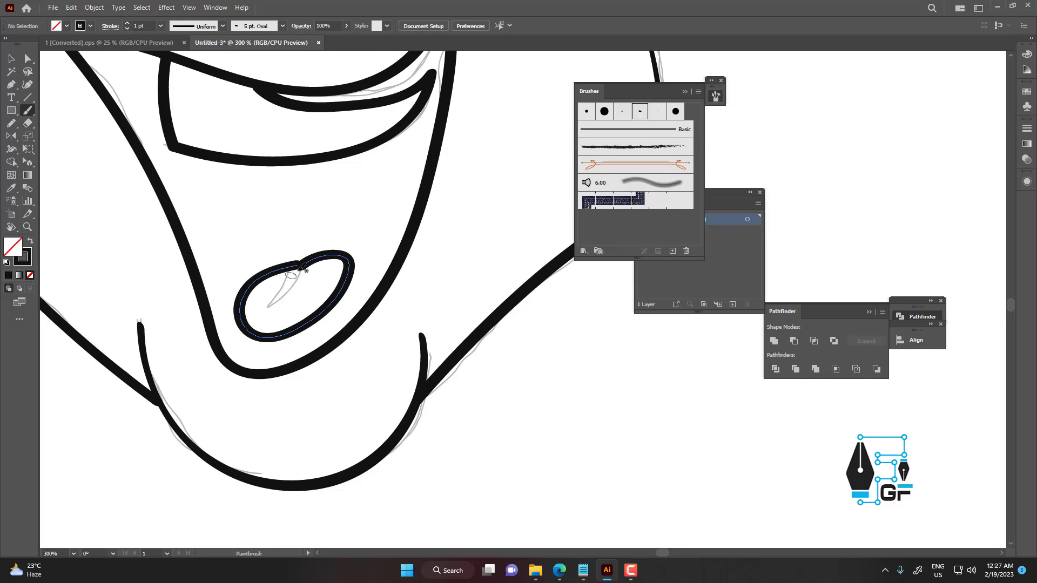
Smooth the notch at the top of the mouth oval by adjusting its anchor and handle with Direct Selection
ctrl+click(224, 240)
scroll(225, 240, up, 2)
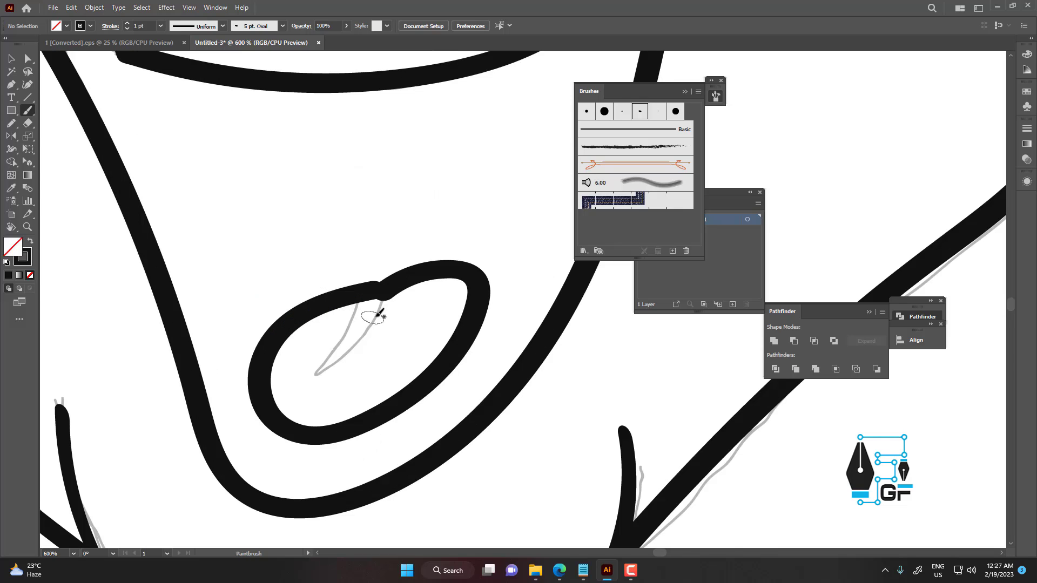
key(a)
click(385, 295)
click(384, 295)
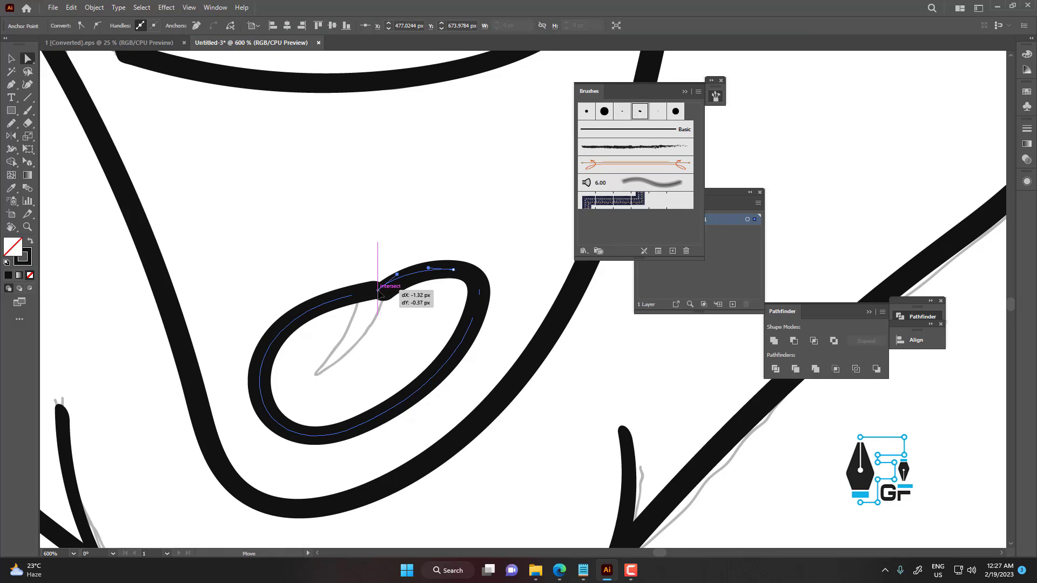
drag(395, 276, 361, 268)
click(405, 302)
scroll(405, 302, down, 3)
scroll(343, 267, up, 2)
Trace the small pointed crease inside the mouth oval with the Paintbrush and leave the artwork deselected
key(b)
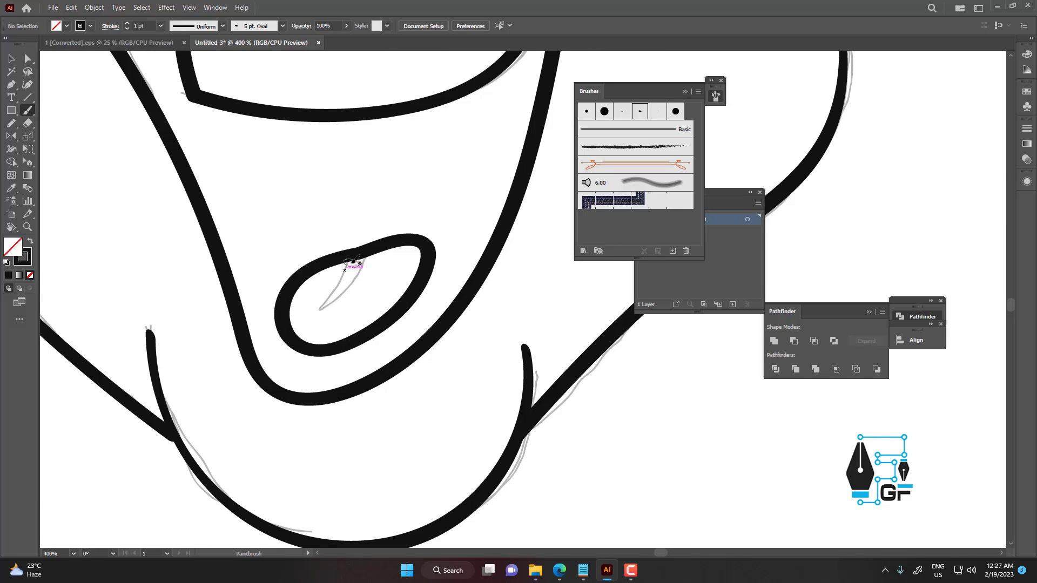
mouse_move(338, 280)
mouse_down()
mouse_move(316, 310)
mouse_move(362, 276)
mouse_move(375, 243)
mouse_up()
scroll(400, 271, down, 3)
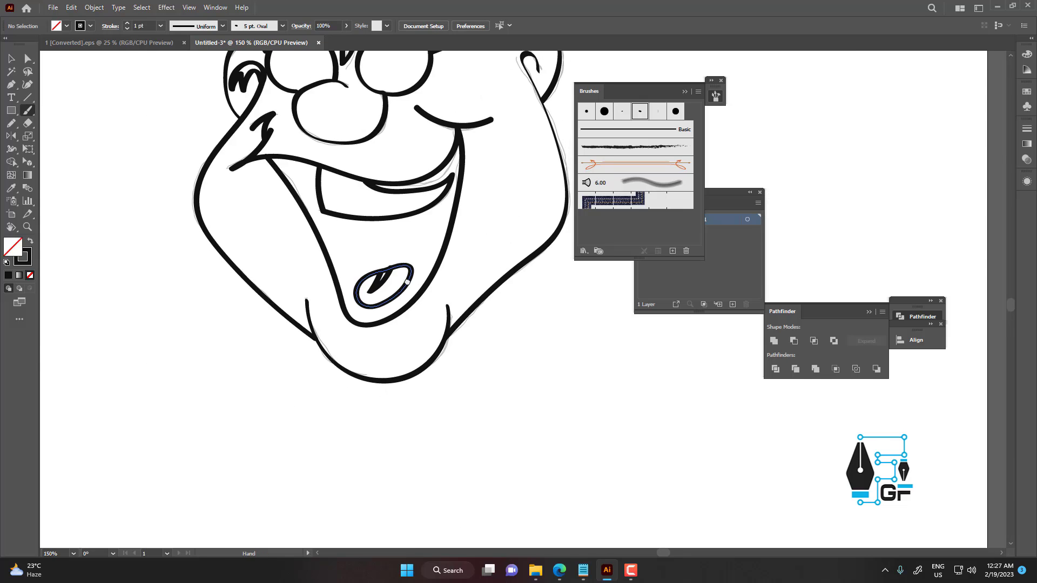
scroll(393, 258, up, 3)
key(v)
drag(390, 295, 388, 298)
click(427, 227)
scroll(428, 229, down, 3)
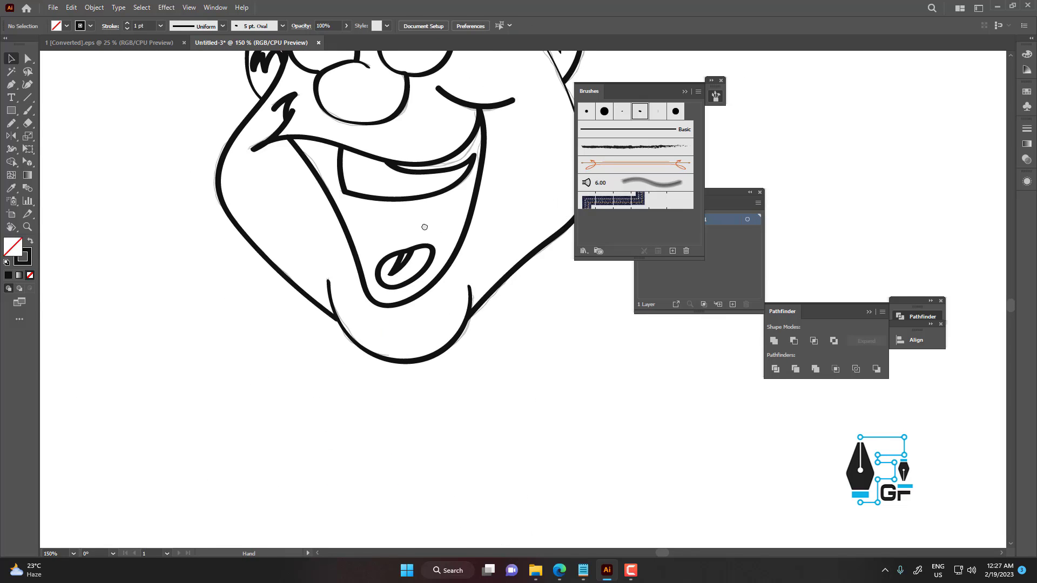
Delete the two practice brush curves beside the face on the artboard
drag(424, 227, 397, 226)
scroll(407, 271, down, 4)
drag(408, 273, 379, 310)
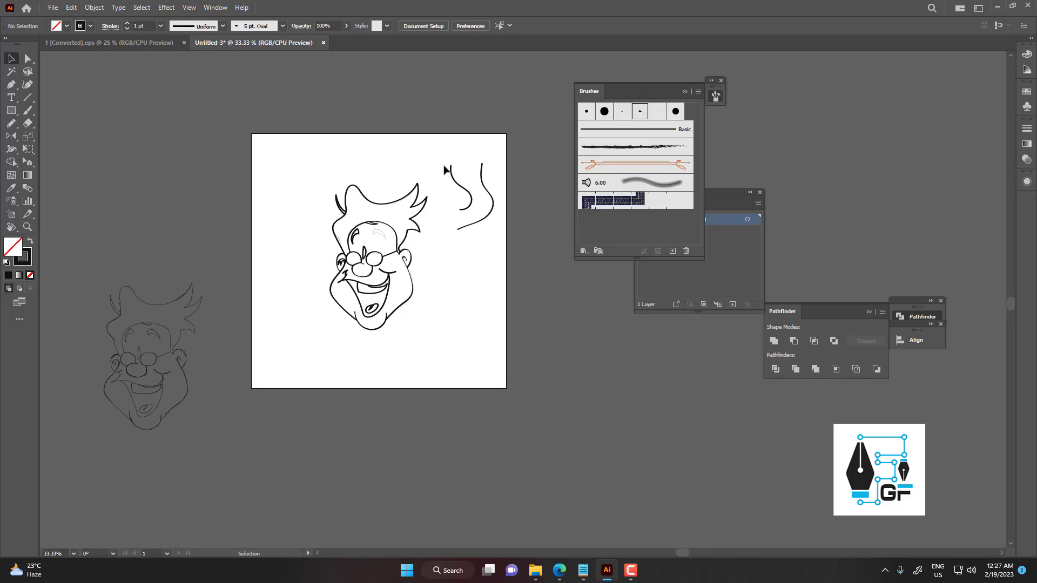
drag(445, 165, 498, 235)
key(Delete)
scroll(402, 232, up, 2)
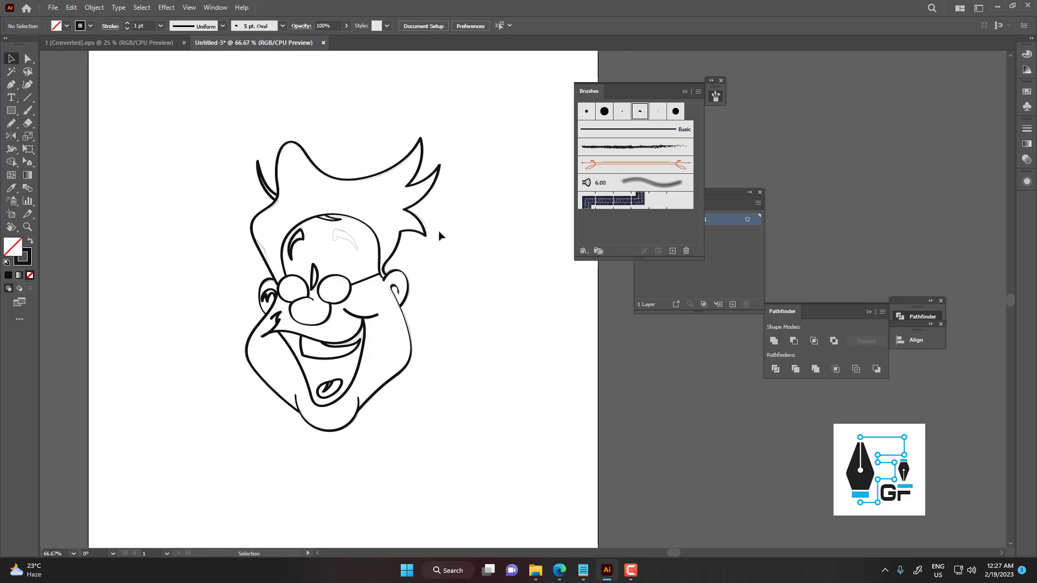
alt+scroll(424, 256, down, 1)
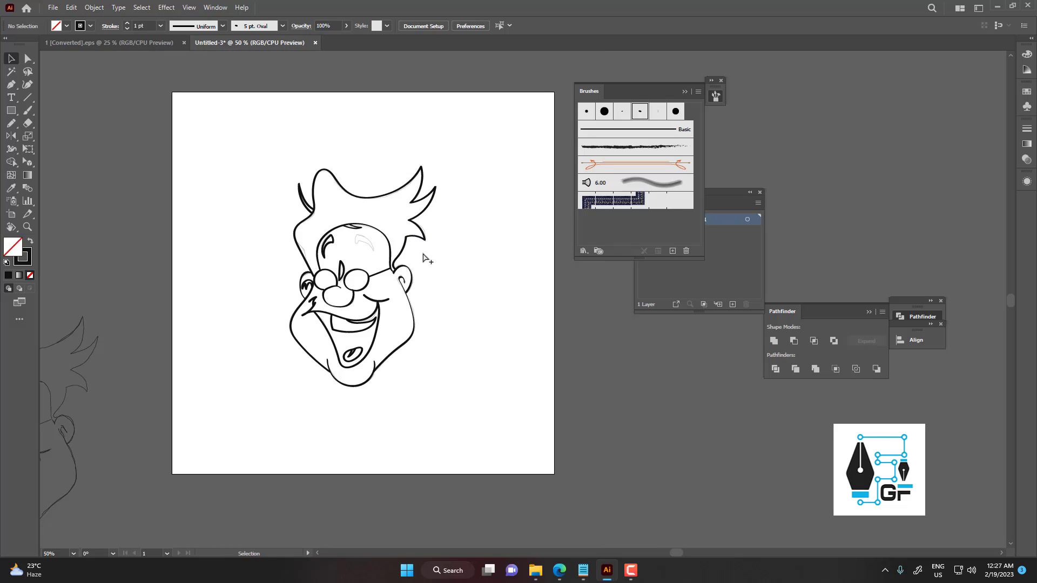
Move the pencil hand sketch image over the artboard's lower right corner, beside the face, and deselect it
drag(387, 256, 338, 234)
alt+scroll(322, 244, down, 4)
mouse_move(764, 448)
mouse_down()
mouse_move(404, 341)
mouse_move(373, 283)
mouse_up()
scroll(373, 283, up, 3)
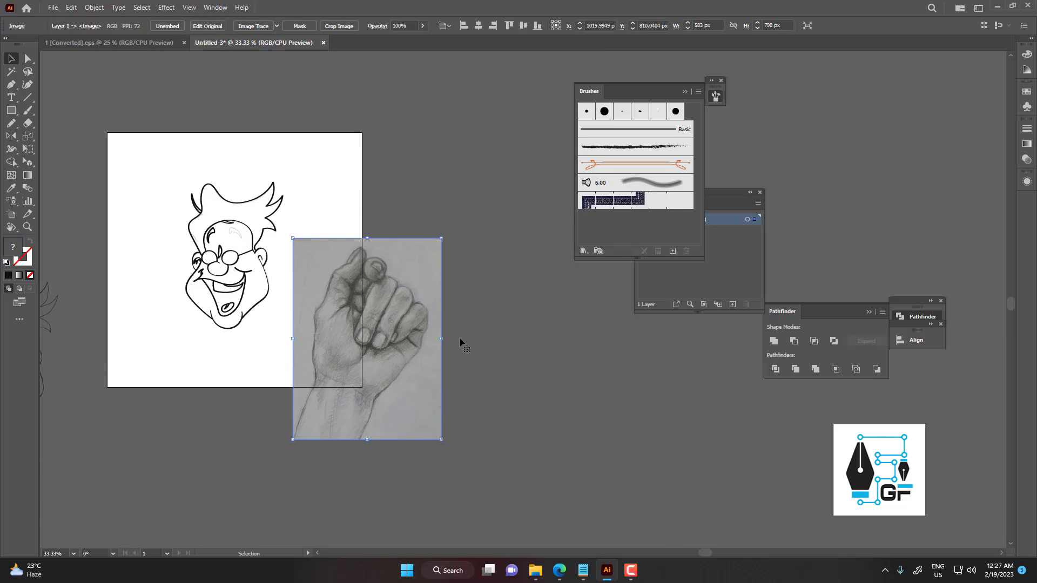
click(520, 355)
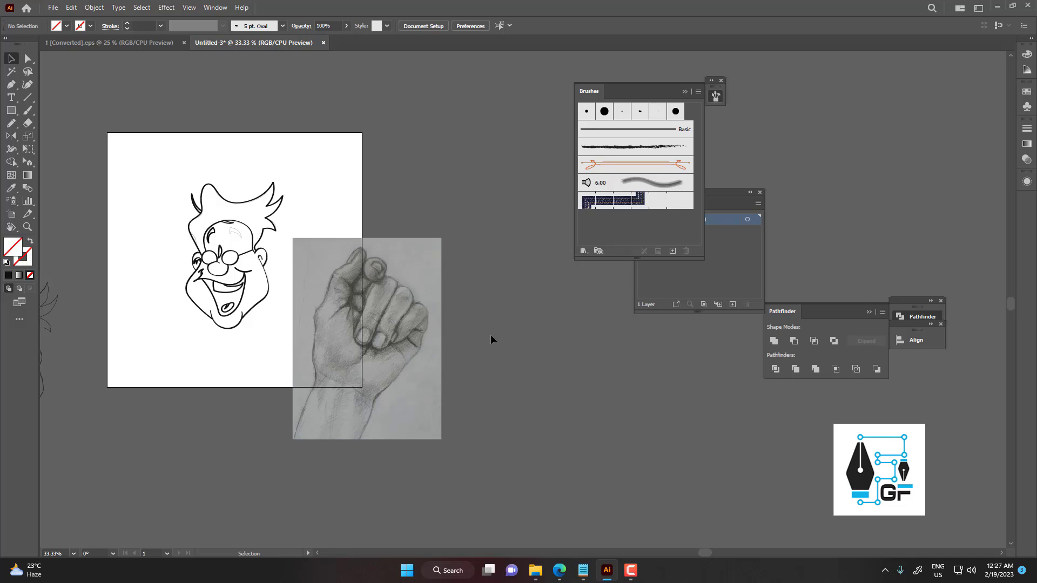
Draw two thin offset rectangles above the hand sketch image, the lower one about 258 × 31 px
click(10, 110)
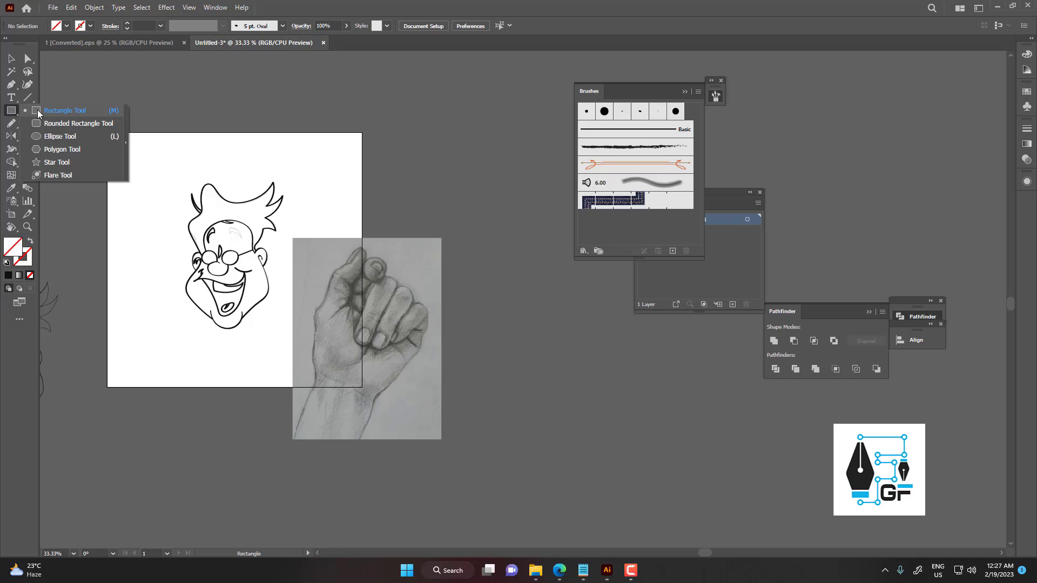
click(37, 111)
mouse_move(354, 174)
mouse_down()
mouse_move(443, 182)
mouse_move(398, 196)
mouse_move(463, 202)
mouse_up()
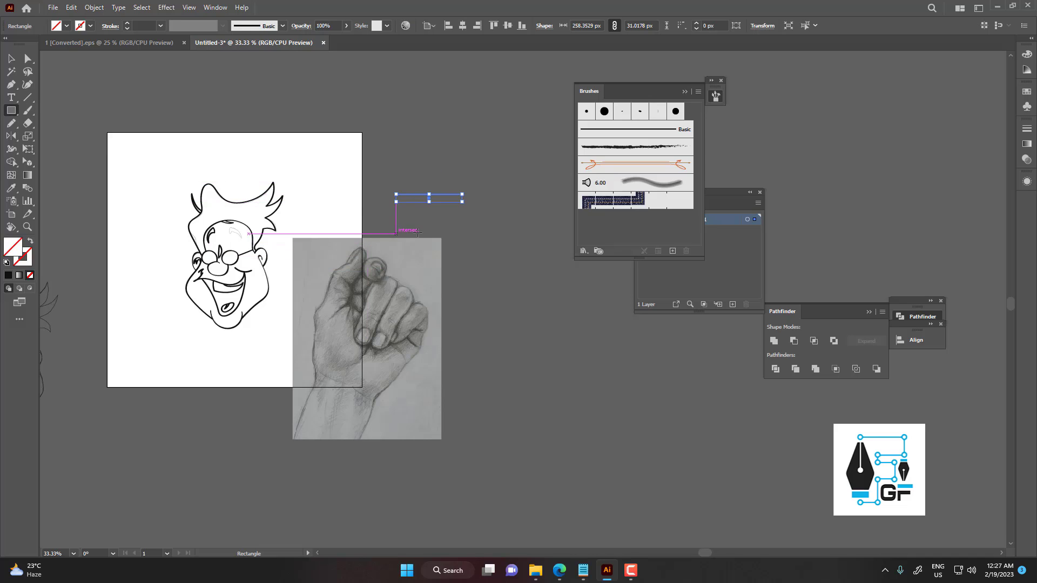
Try deleting the two thin rectangles above the hand image, then undo the deletion
key(v)
drag(404, 156, 501, 217)
key(Delete)
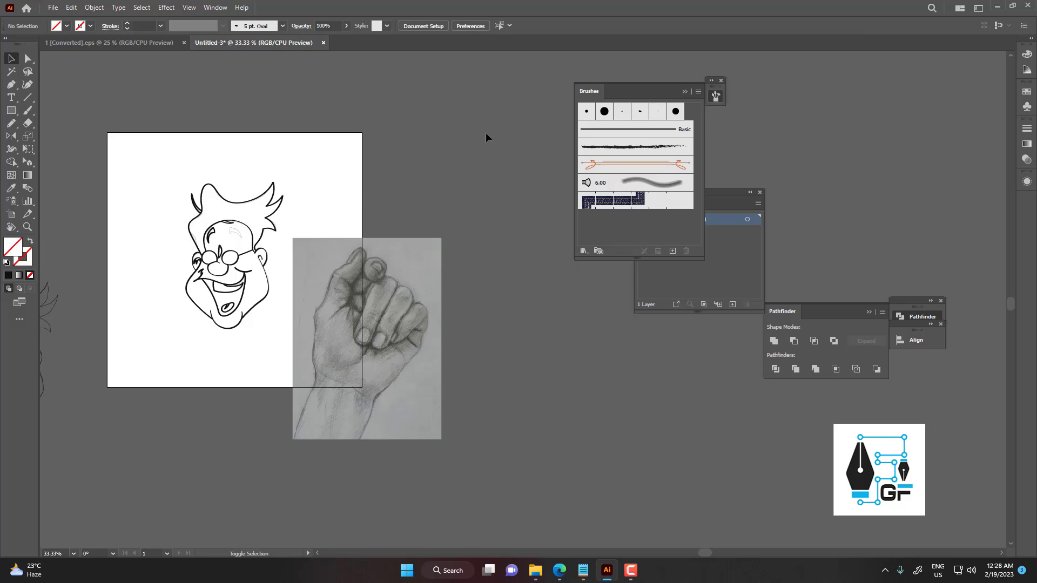
key(ctrl+z)
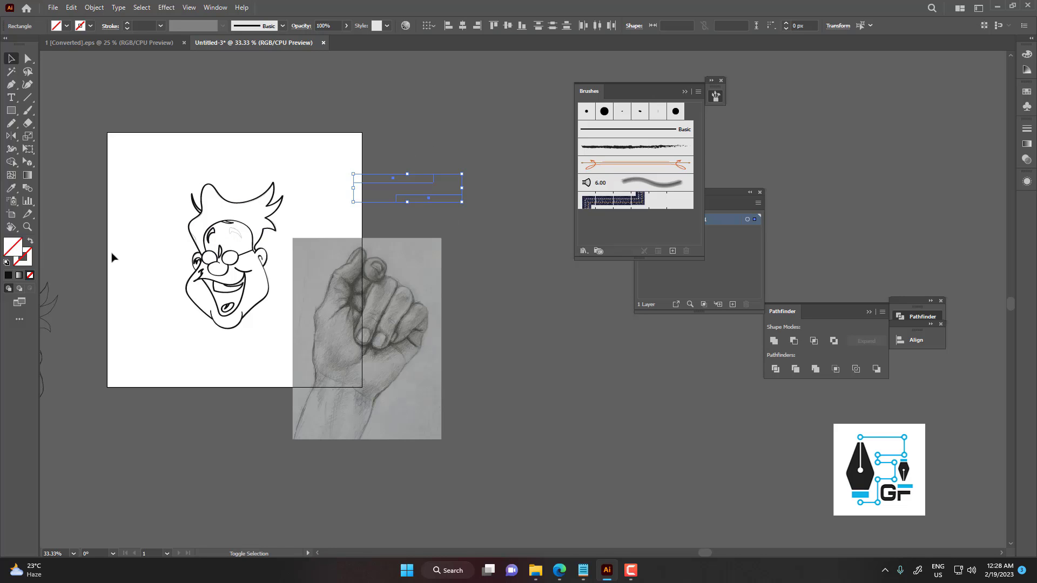
Fill the two thin rectangles above the hand sketch with dark maroon #662B3C
double_click(14, 250)
click(477, 273)
click(475, 336)
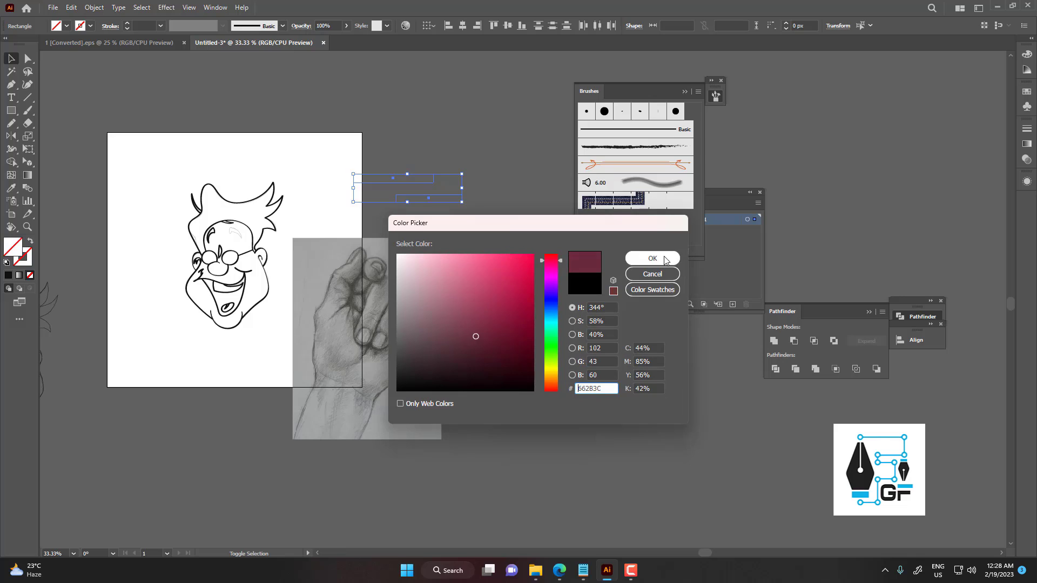
click(664, 257)
key(shift+v)
scroll(419, 265, up, 1)
drag(419, 265, 451, 218)
double_click(12, 227)
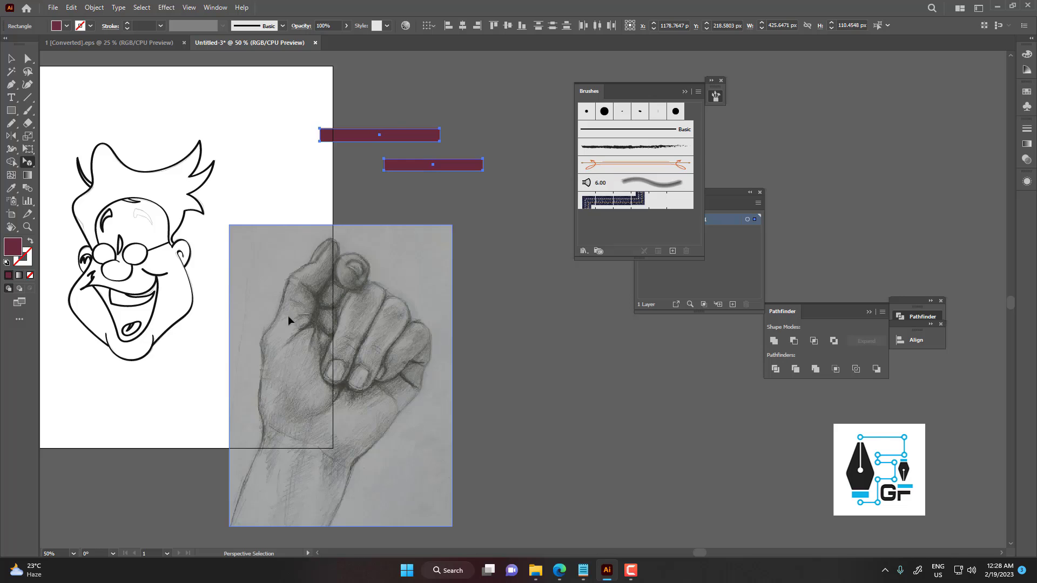
drag(392, 293, 387, 305)
key(shift+b)
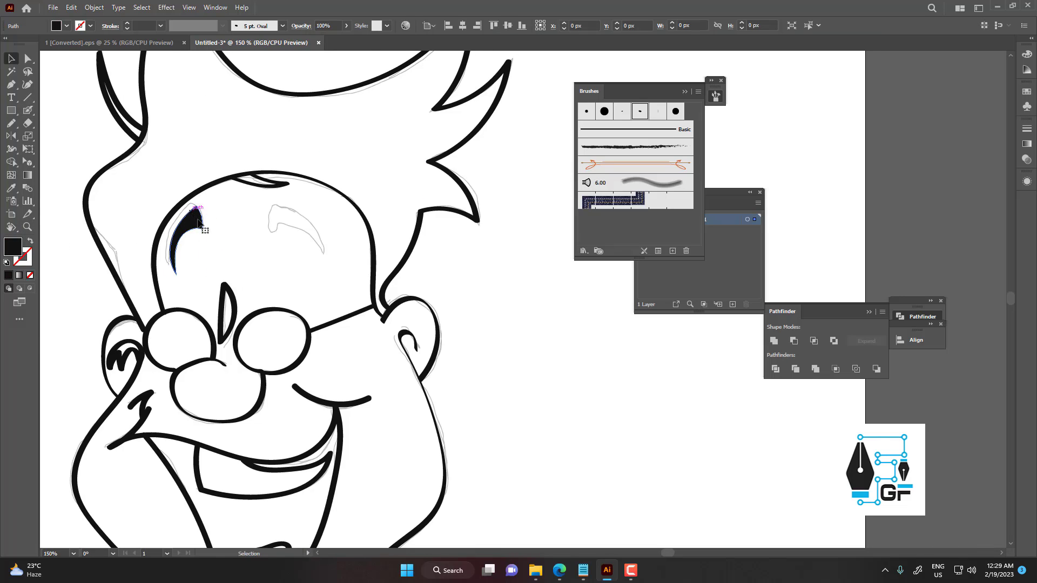
Make a reflected copy of the filled left eyebrow across the vertical axis
scroll(206, 226, up, 1)
drag(208, 221, 183, 177)
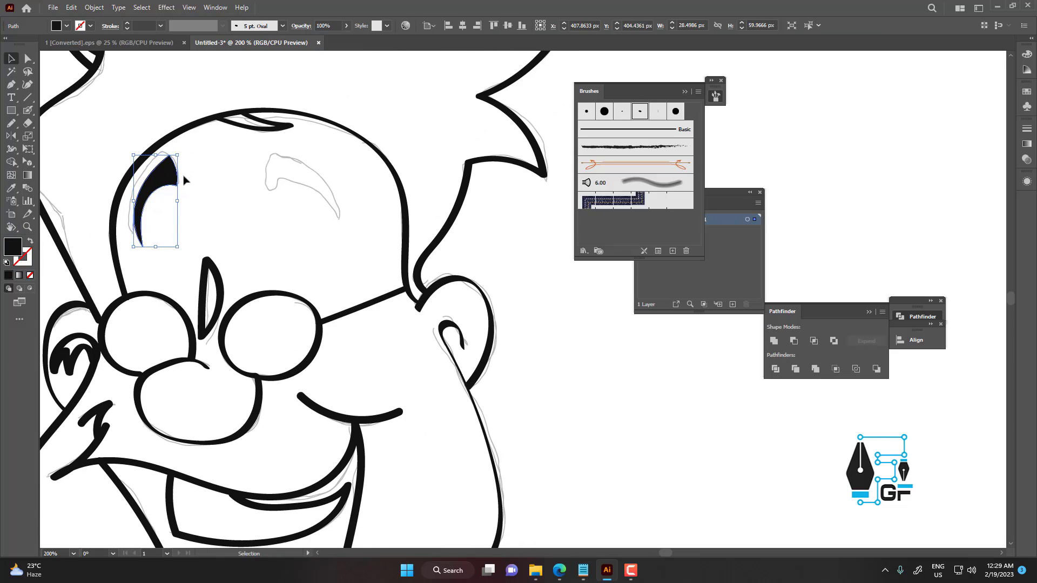
right_click(184, 176)
mouse_move(273, 384)
click(338, 425)
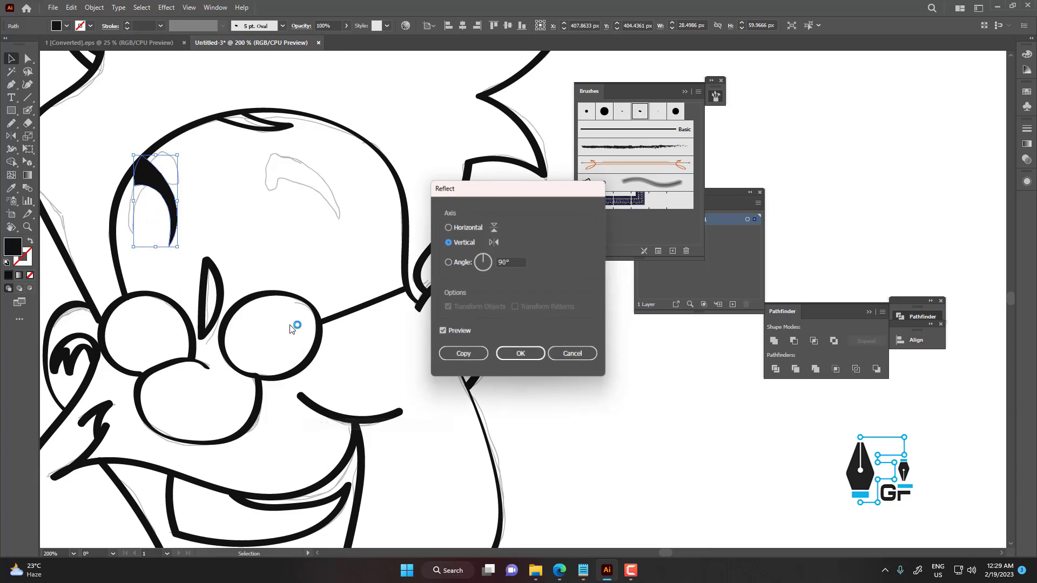
click(446, 354)
Move the mirrored eyebrow over the sketched right eyebrow and rotate it to follow the sketch line
mouse_move(167, 205)
alt+mouse_down()
mouse_move(296, 208)
mouse_move(349, 240)
alt+mouse_up()
click(329, 237)
alt+scroll(310, 190, up, 1)
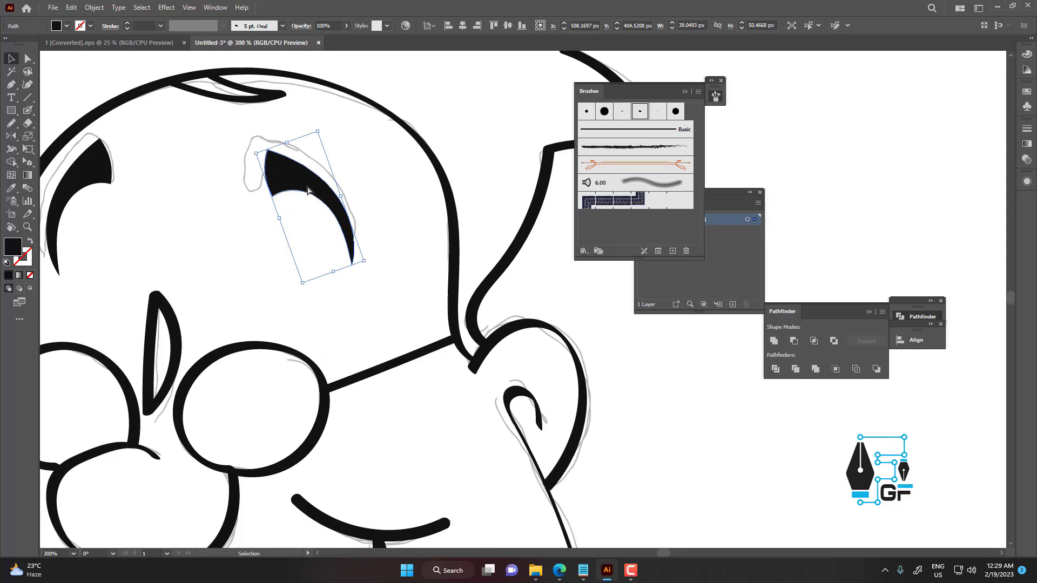
drag(310, 190, 301, 178)
drag(361, 251, 363, 243)
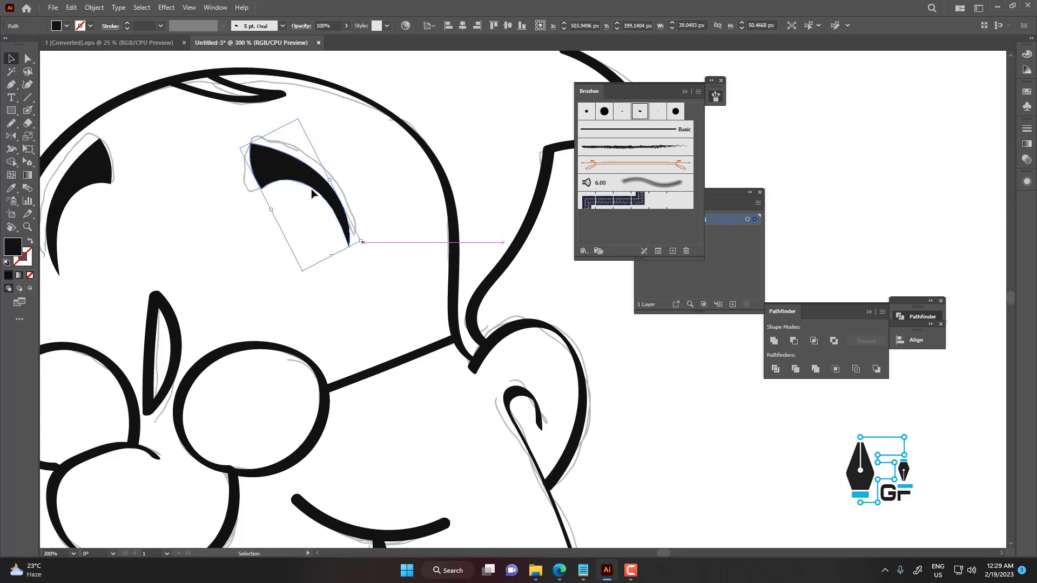
drag(312, 190, 314, 179)
click(370, 168)
Examine the whole traced face from the hair down to the chin
alt+scroll(371, 169, down, 4)
alt+scroll(321, 204, up, 1)
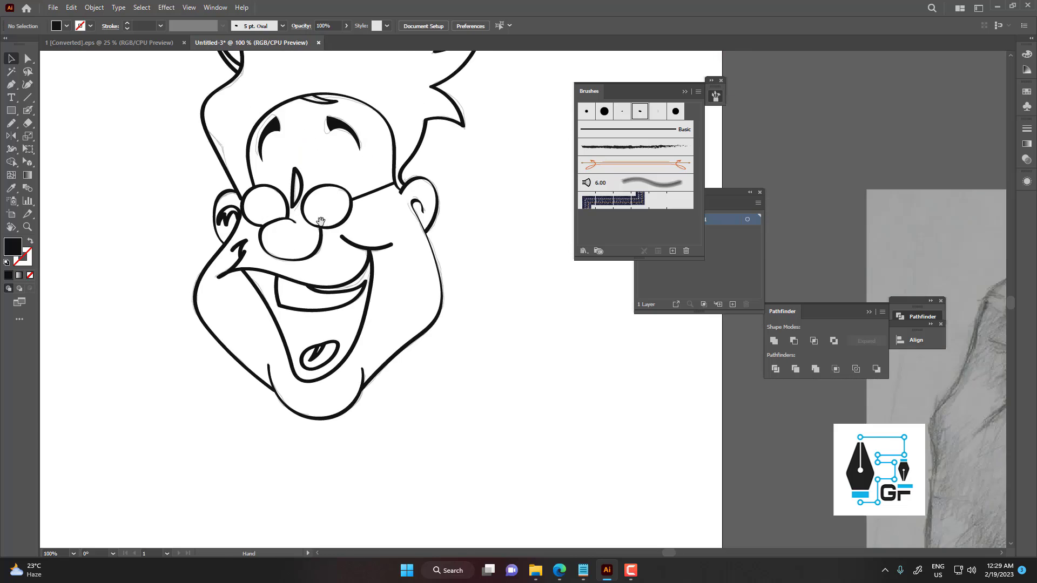
drag(322, 227, 317, 279)
drag(278, 218, 311, 272)
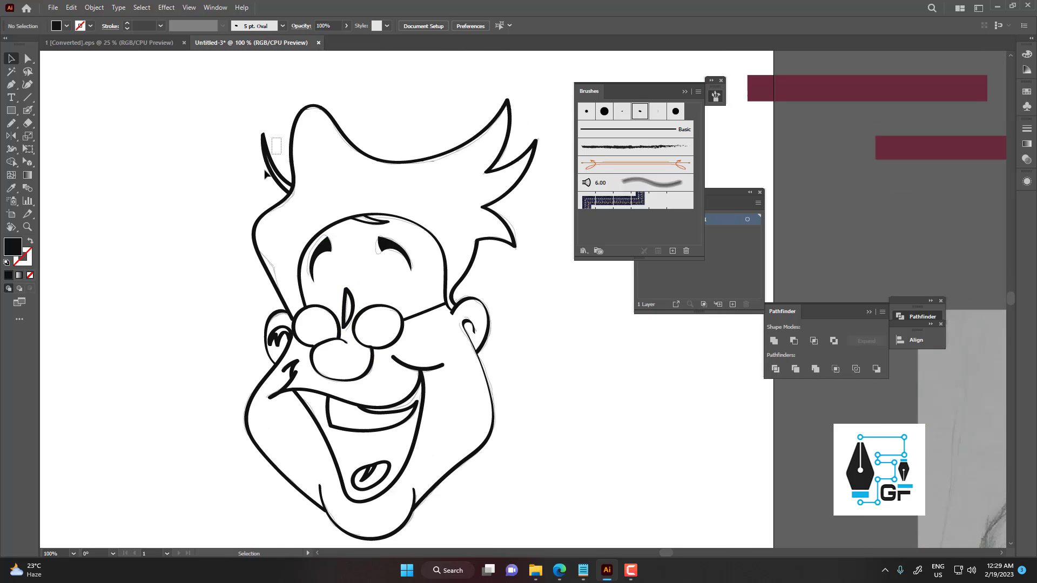
drag(510, 219, 443, 227)
drag(441, 328, 426, 278)
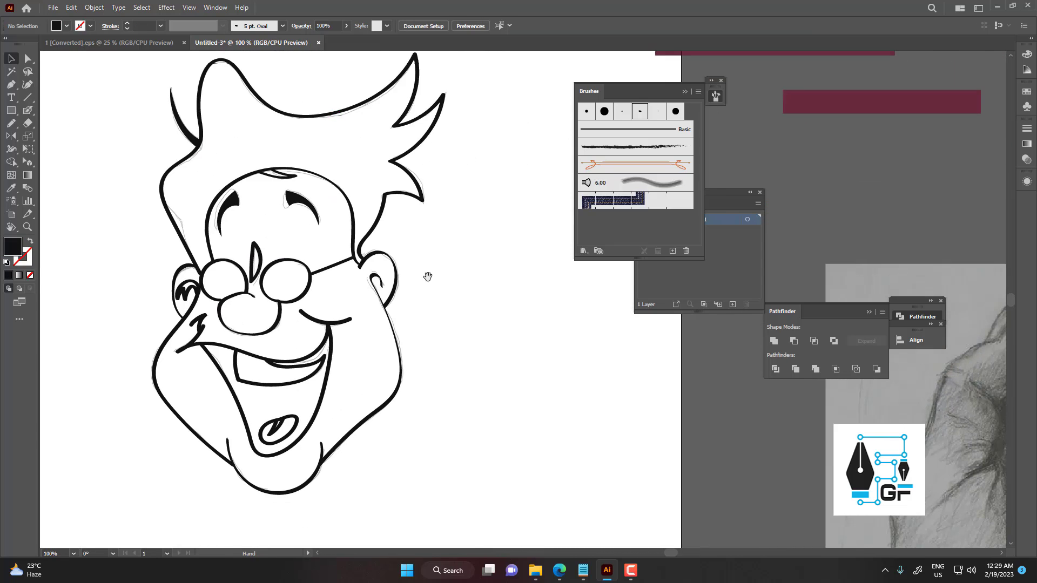
drag(380, 377, 414, 330)
drag(346, 380, 383, 389)
drag(329, 249, 357, 302)
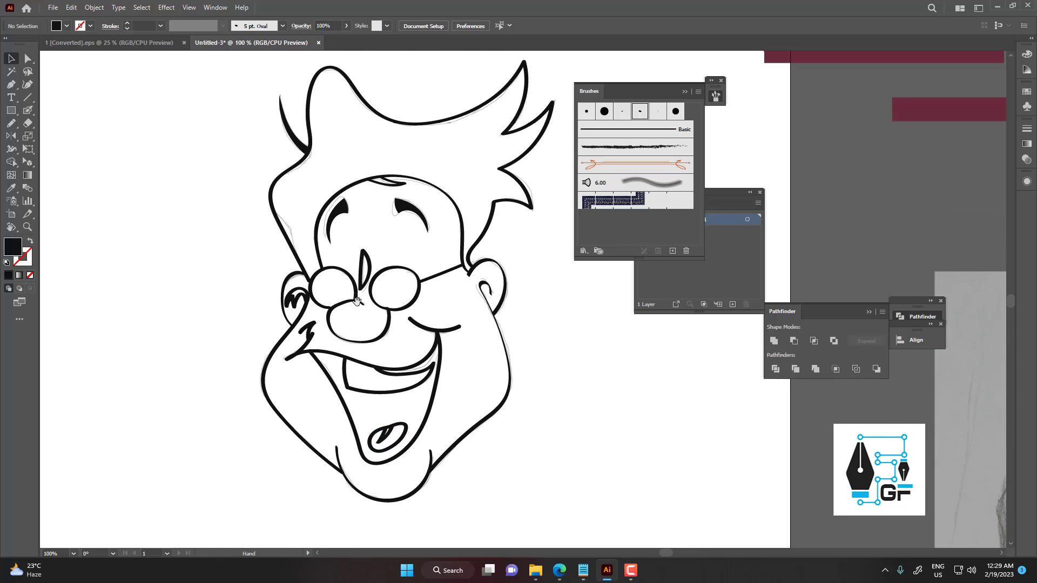
Trace a closed Pencil shape about 63 × 57 px around the right lens of the glasses
alt+scroll(363, 289, up, 1)
drag(433, 290, 365, 307)
scroll(354, 318, up, 2)
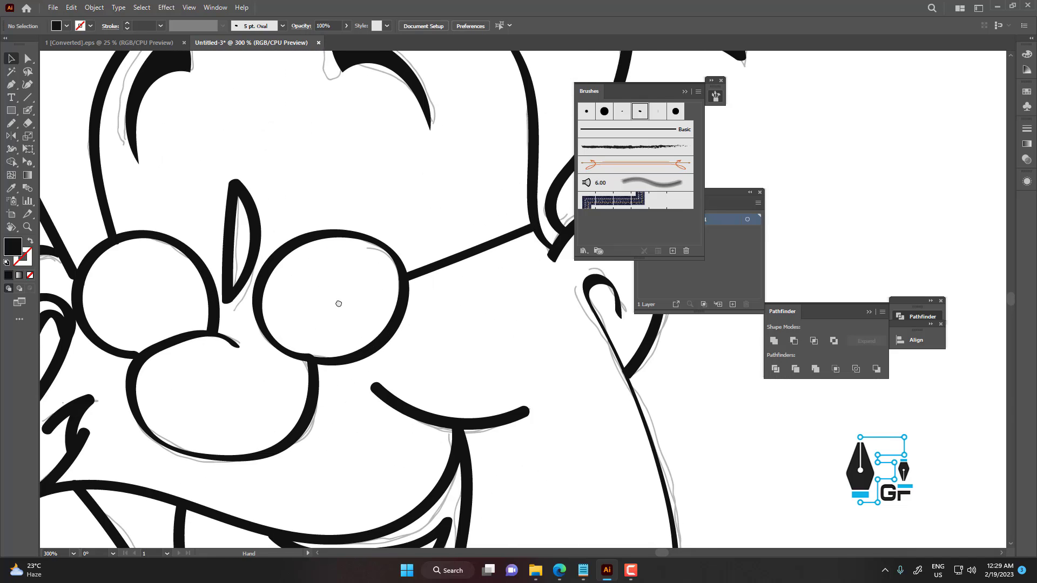
scroll(338, 301, down, 1)
key(b)
key(n)
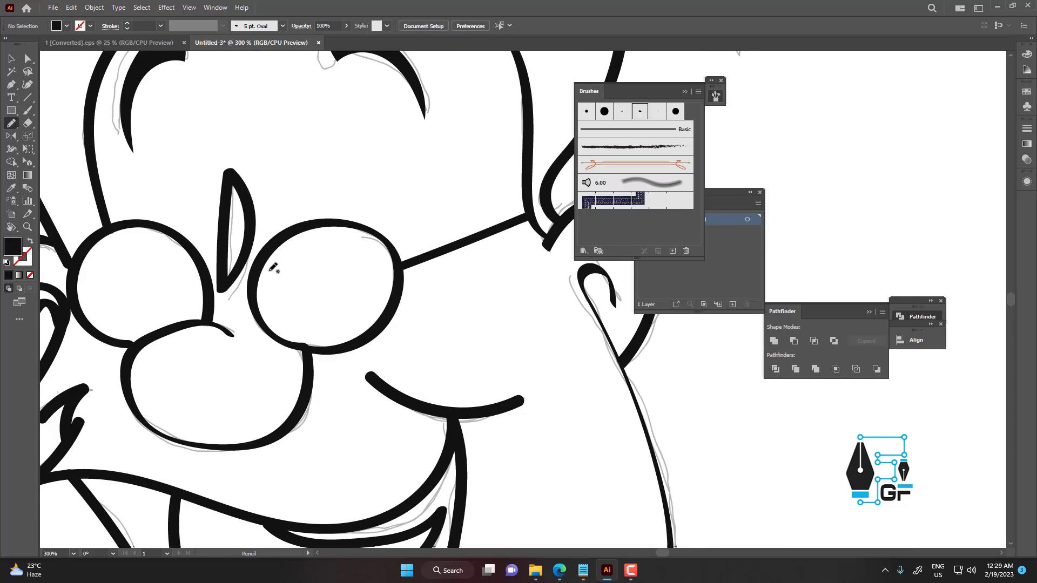
mouse_move(276, 241)
mouse_down()
mouse_move(312, 220)
mouse_move(378, 228)
mouse_move(398, 249)
mouse_move(399, 275)
mouse_up()
mouse_move(305, 348)
mouse_down()
mouse_move(261, 314)
mouse_move(257, 281)
mouse_move(267, 251)
mouse_up()
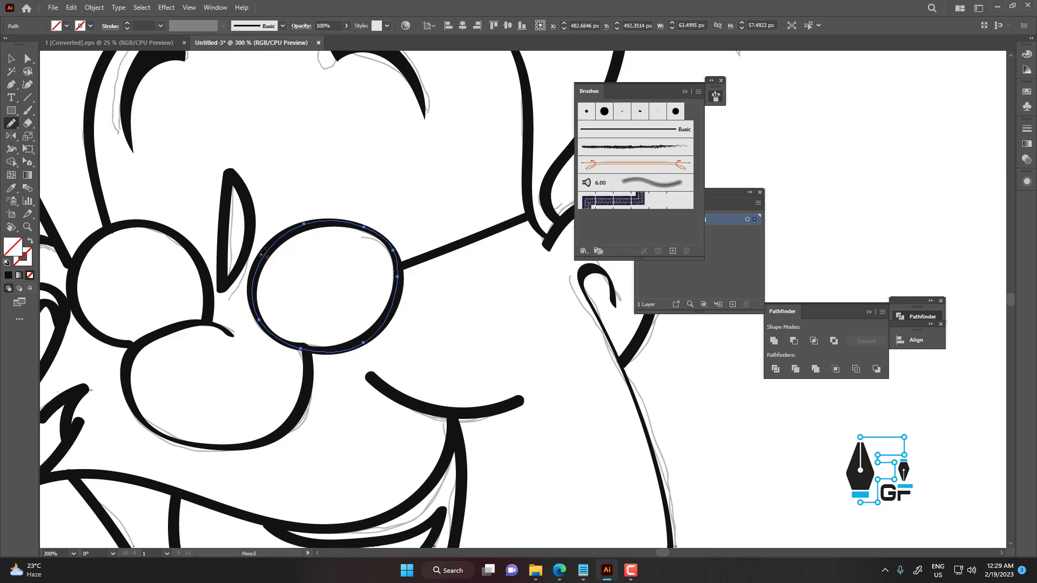
key(v)
Fill the traced right lens shape with near-black and deselect it
scroll(477, 281, down, 3)
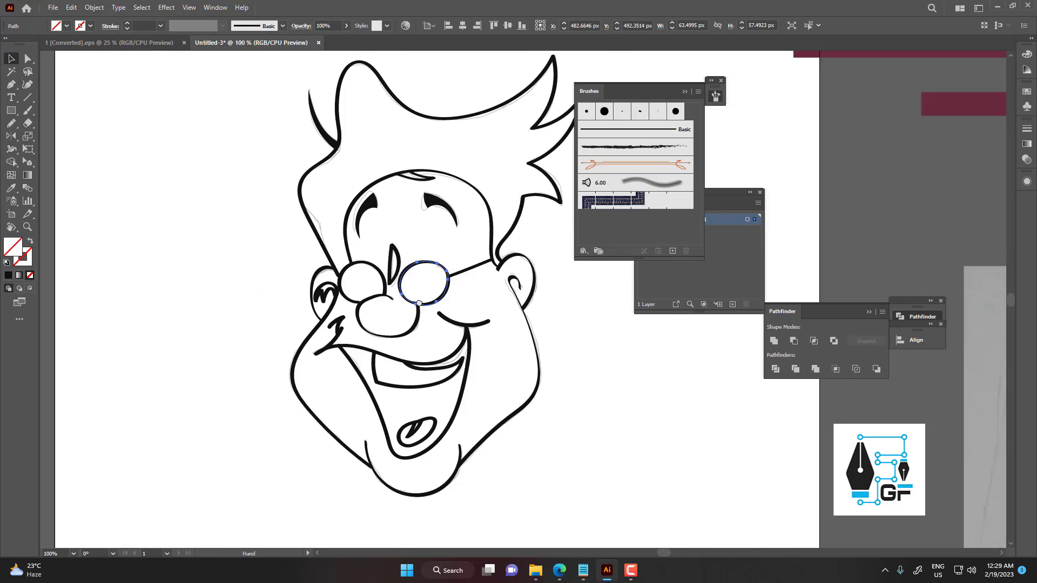
drag(463, 280, 337, 276)
scroll(357, 276, down, 3)
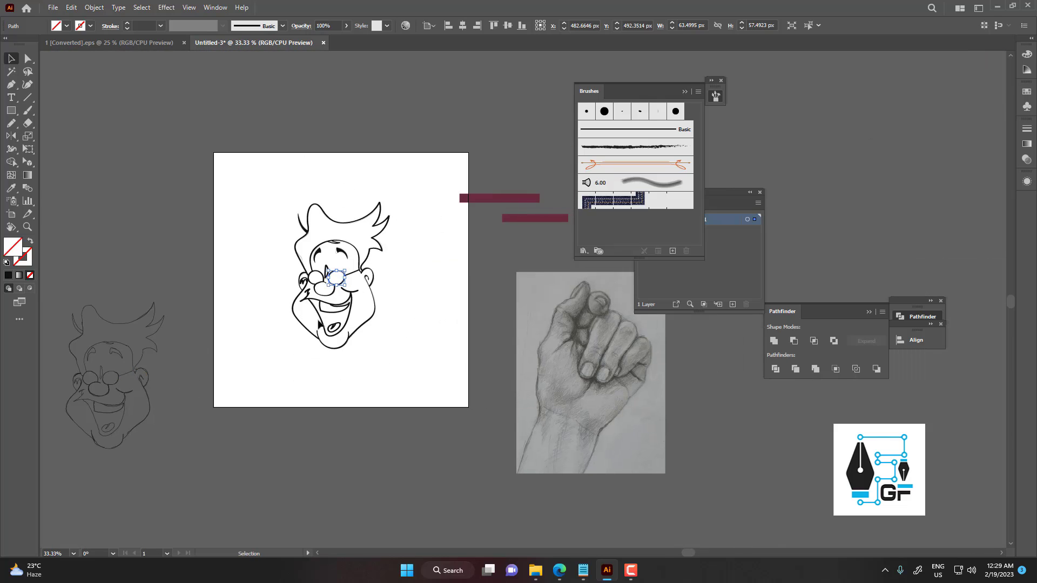
double_click(15, 246)
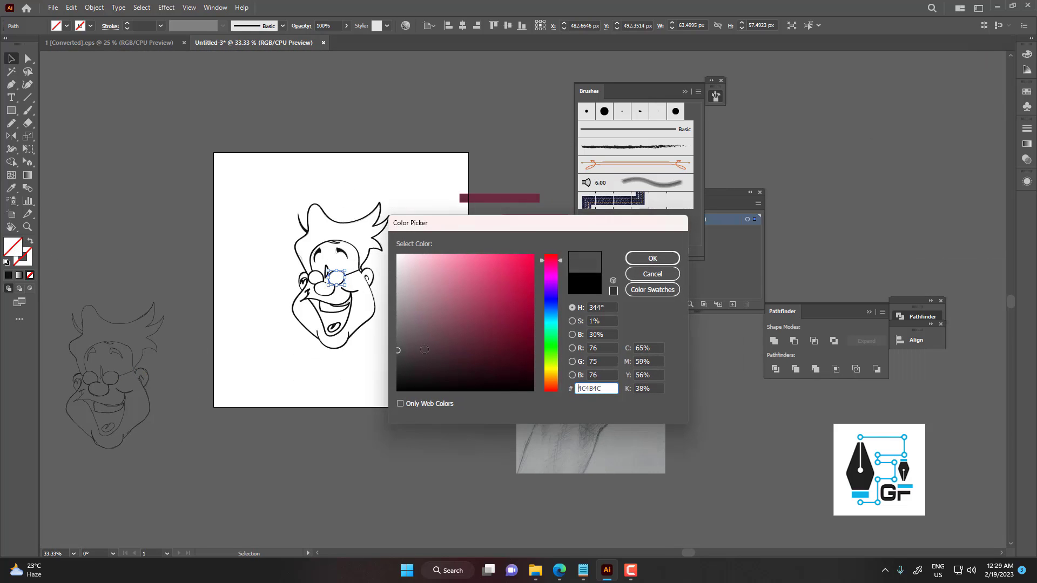
click(670, 258)
click(409, 297)
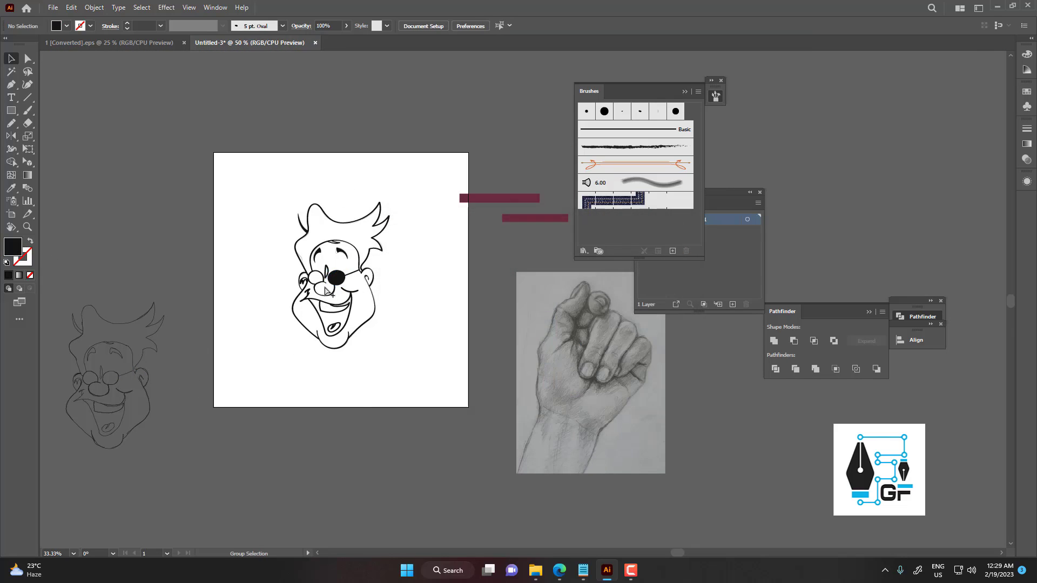
Trace a closed Pencil shape about 59 × 54 px around the left lens, following the nose's upper edge
scroll(323, 286, up, 5)
scroll(306, 243, up, 1)
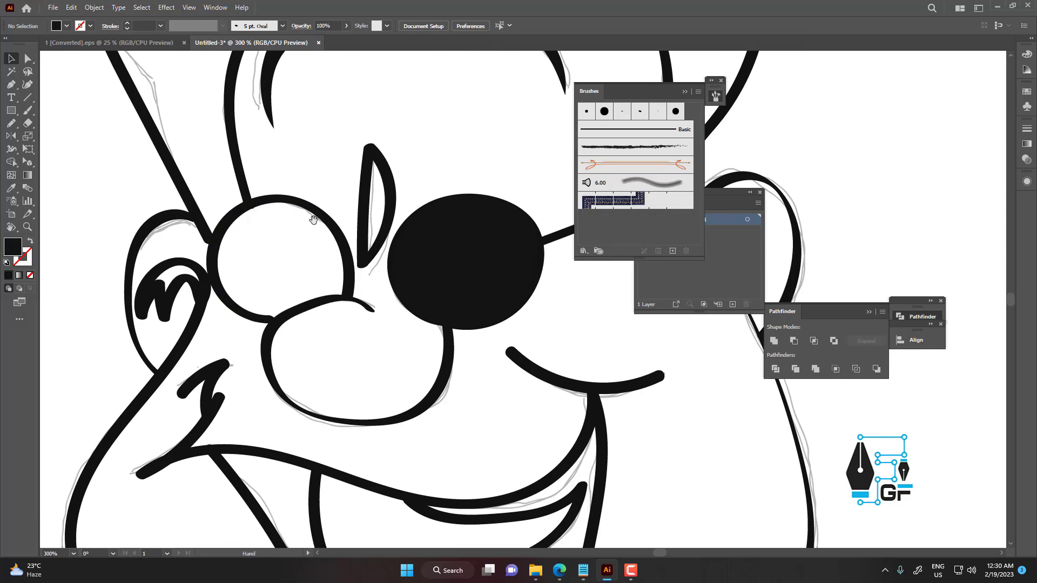
key(b)
key(n)
mouse_move(264, 317)
mouse_down()
mouse_move(231, 299)
mouse_move(216, 268)
mouse_move(226, 225)
mouse_move(255, 203)
mouse_move(321, 211)
mouse_move(344, 245)
mouse_move(350, 283)
mouse_up()
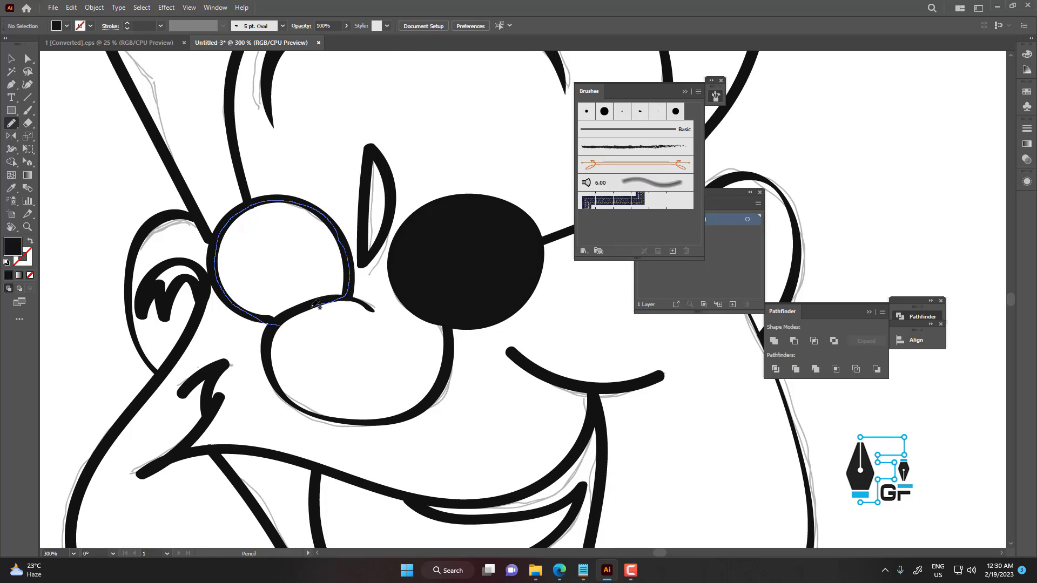
drag(276, 322, 275, 325)
key(v)
Fill the left lens shape with the near-black sampled from the right lens and deselect it
key(o)
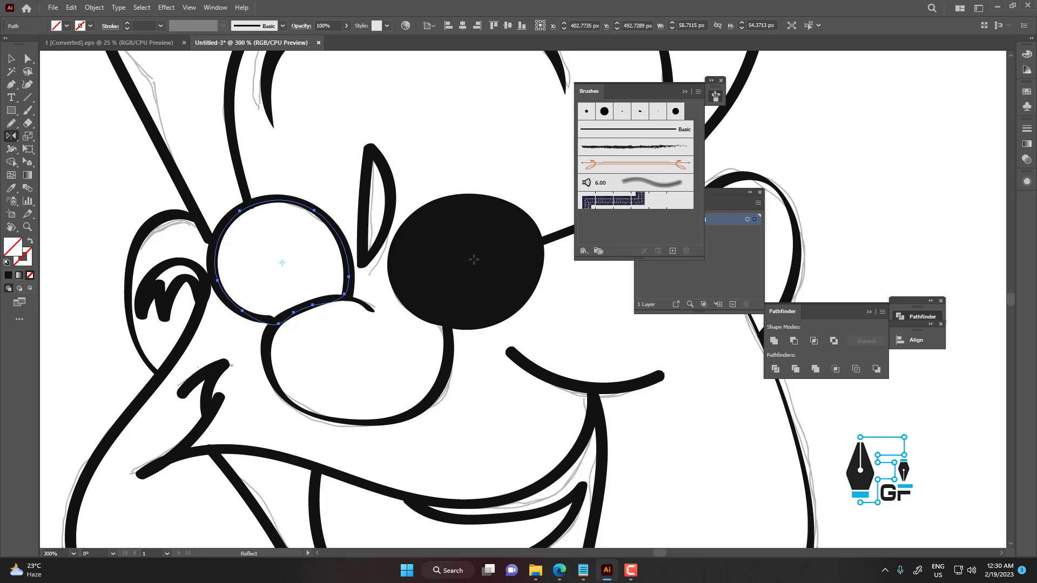
key(i)
click(455, 256)
key(v)
click(371, 331)
Draw a closed Pencil shape about 82 × 57 px along the nose outline to thicken its line
scroll(370, 331, down, 4)
drag(370, 331, 342, 293)
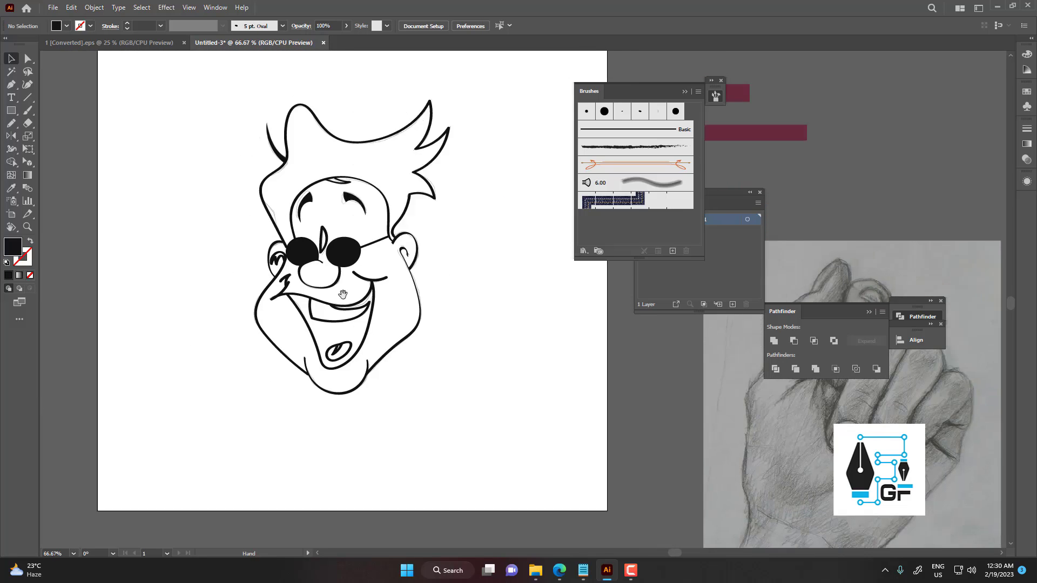
scroll(353, 293, up, 3)
scroll(328, 295, up, 5)
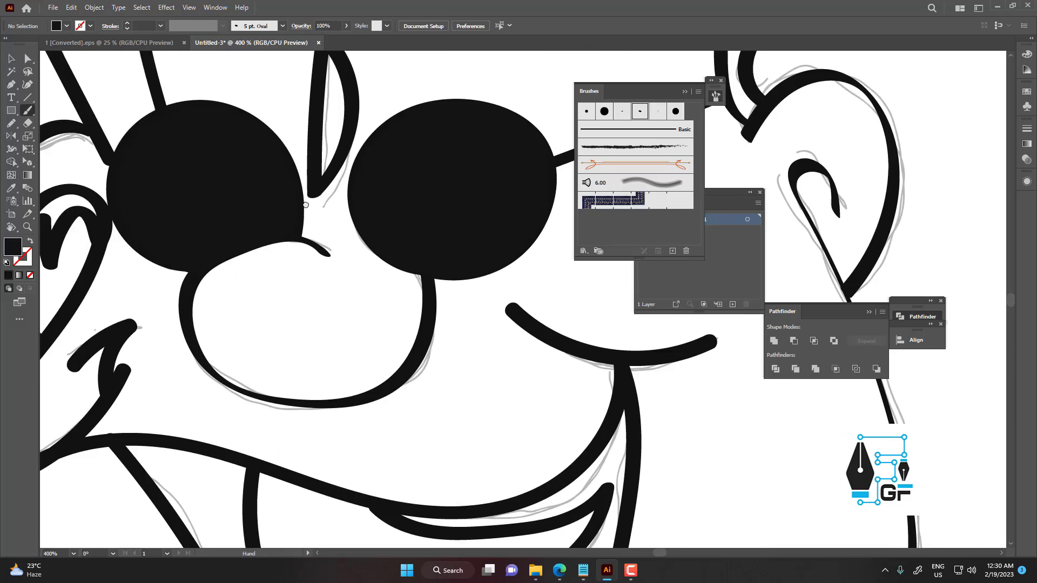
key(n)
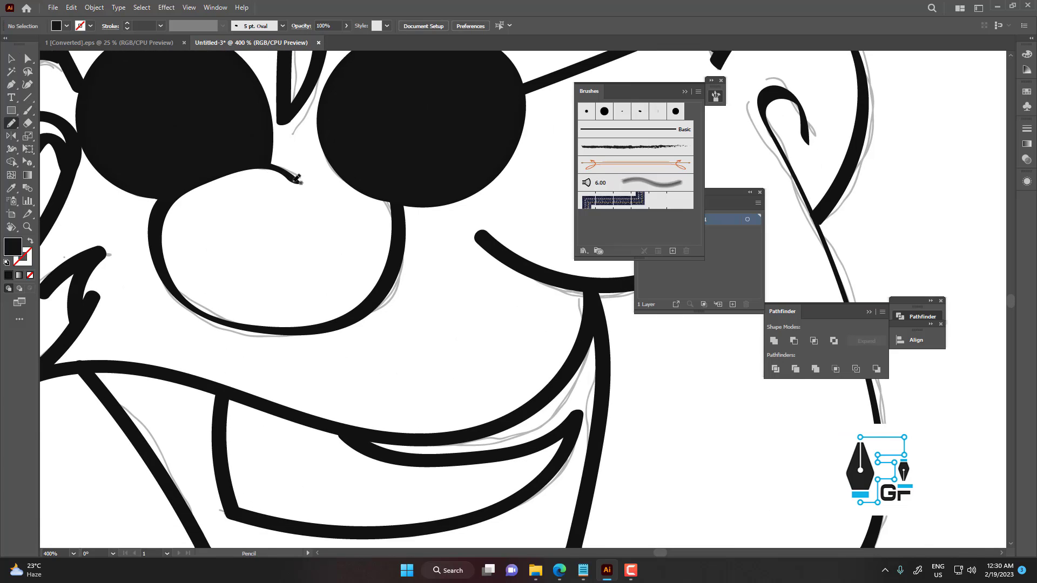
mouse_move(276, 182)
mouse_down()
mouse_move(238, 182)
mouse_move(184, 217)
mouse_move(176, 248)
mouse_move(190, 279)
mouse_move(244, 308)
mouse_move(330, 303)
mouse_move(368, 266)
mouse_move(381, 178)
mouse_move(398, 188)
mouse_move(404, 232)
mouse_move(385, 278)
mouse_up()
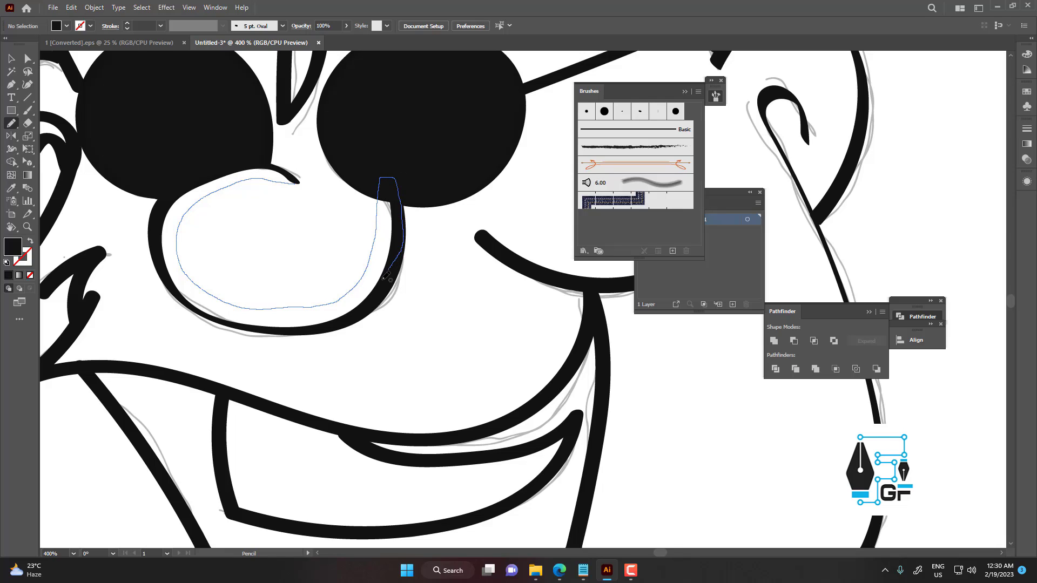
drag(272, 330, 202, 311)
mouse_move(158, 222)
mouse_down()
mouse_move(194, 178)
mouse_move(255, 159)
mouse_move(297, 181)
mouse_up()
Fill the nose outline shape with the near-black sampled from the right lens and deselect it
key(i)
click(379, 127)
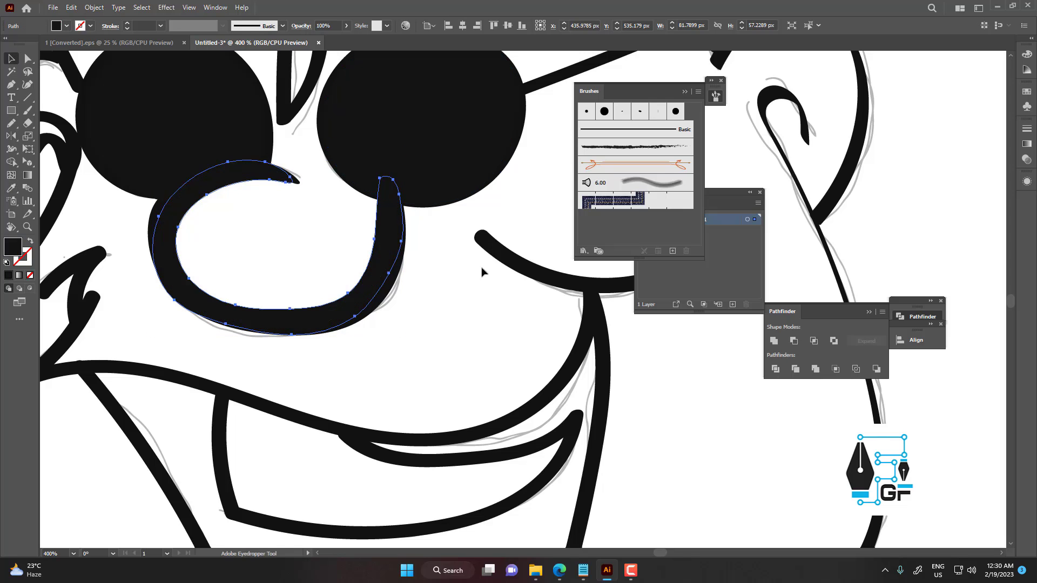
click(480, 283)
Review the whole face with its filled lenses and thickened nose, and collapse the Brushes panel
scroll(475, 317, down, 4)
drag(473, 324, 317, 270)
scroll(389, 287, down, 3)
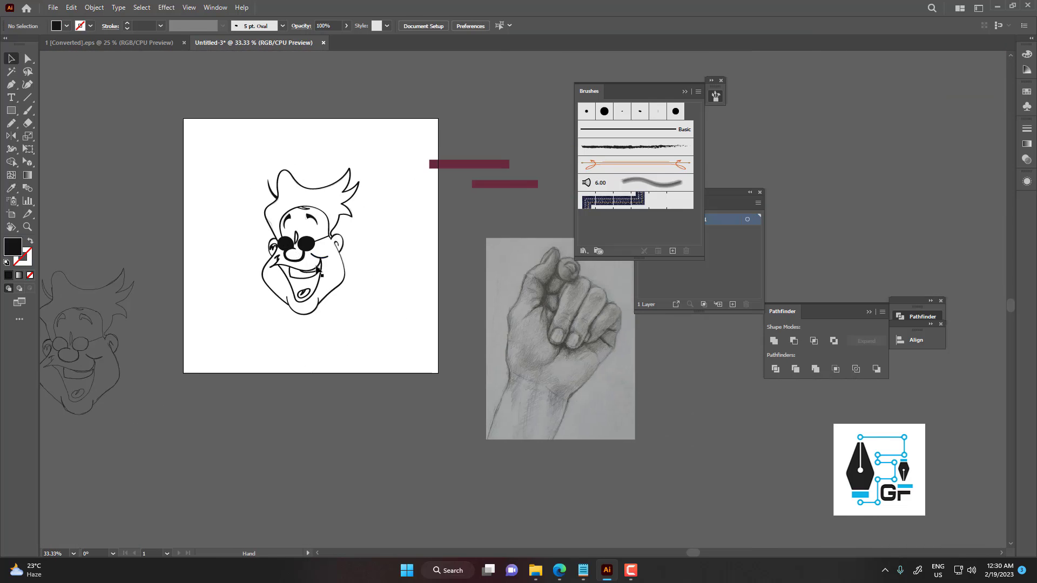
scroll(320, 271, up, 2)
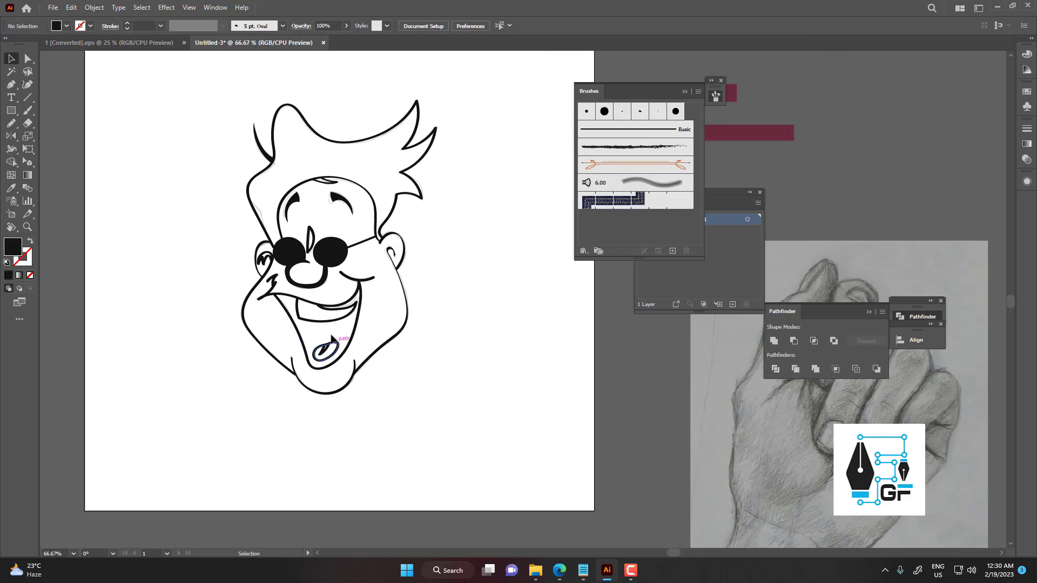
scroll(316, 304, up, 2)
drag(499, 346, 474, 339)
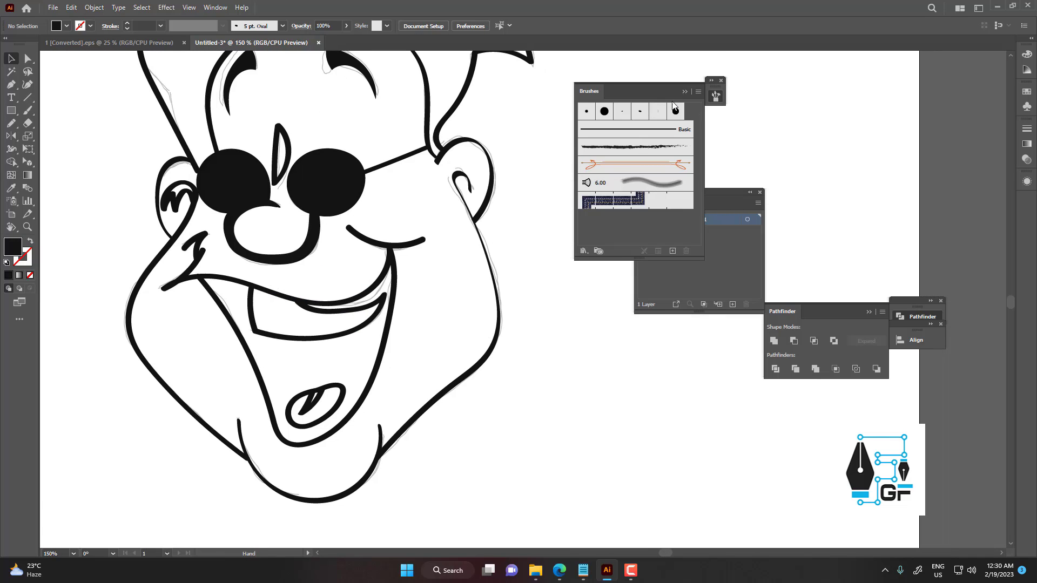
click(684, 92)
scroll(486, 254, down, 2)
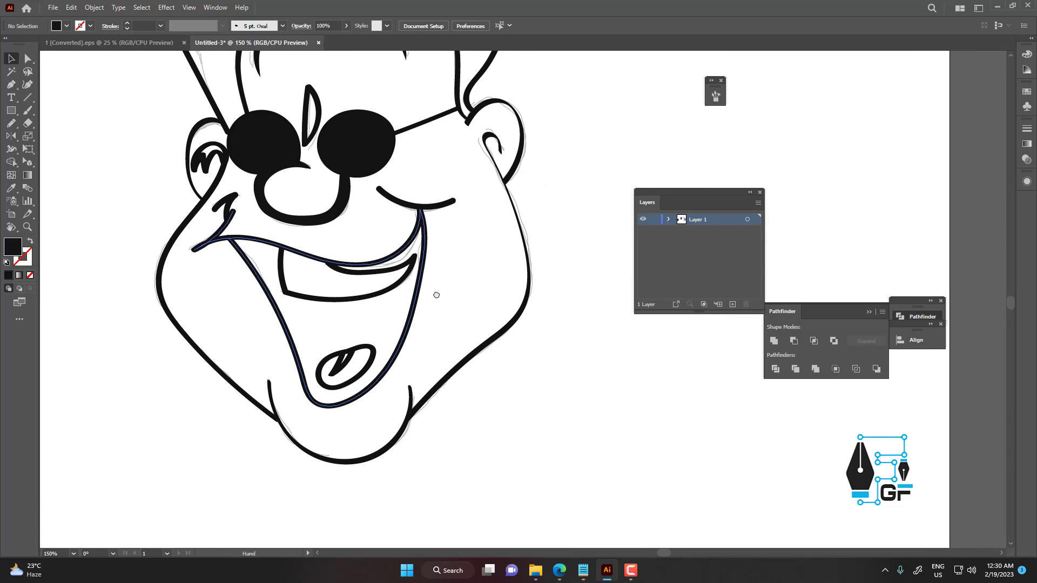
scroll(448, 254, down, 2)
scroll(420, 260, up, 4)
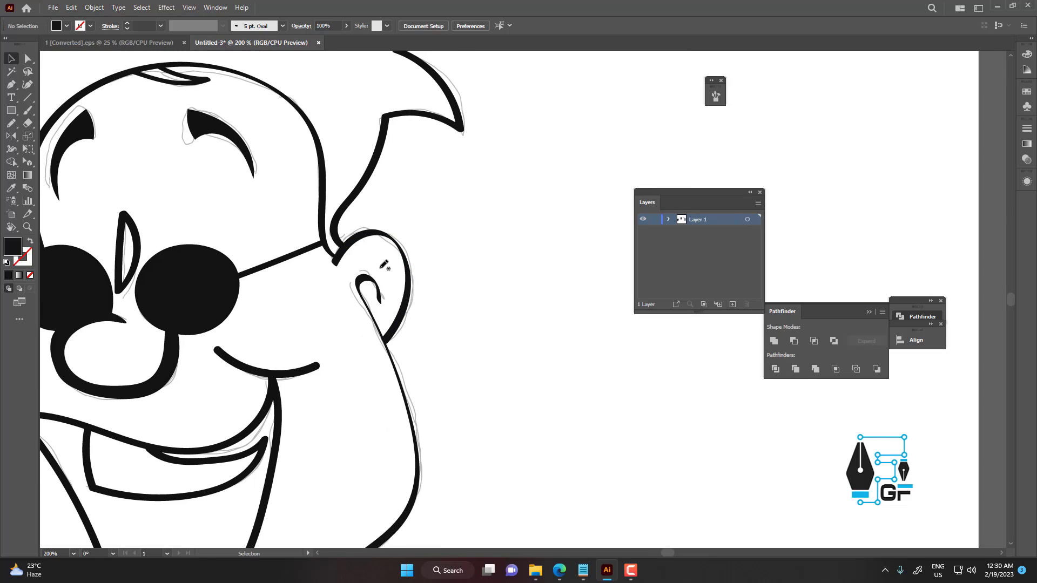
Draw a closed Pencil crescent about 46 × 73 px along the right ear's outer line and inner side
key(n)
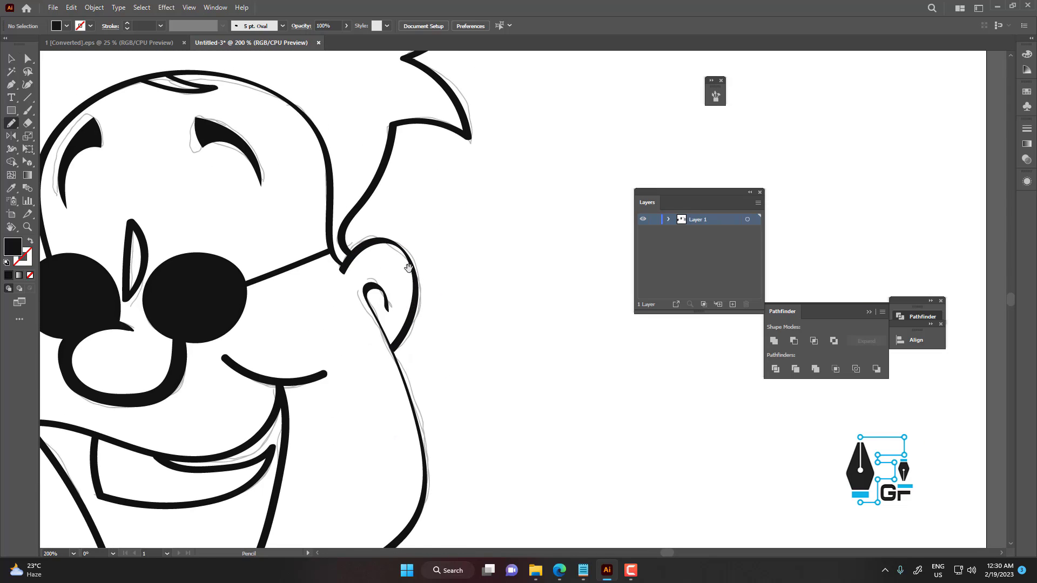
key(v)
mouse_move(409, 268)
mouse_down()
mouse_move(551, 376)
mouse_move(473, 309)
mouse_up()
click(341, 202)
key(shift+x)
click(384, 260)
key(n)
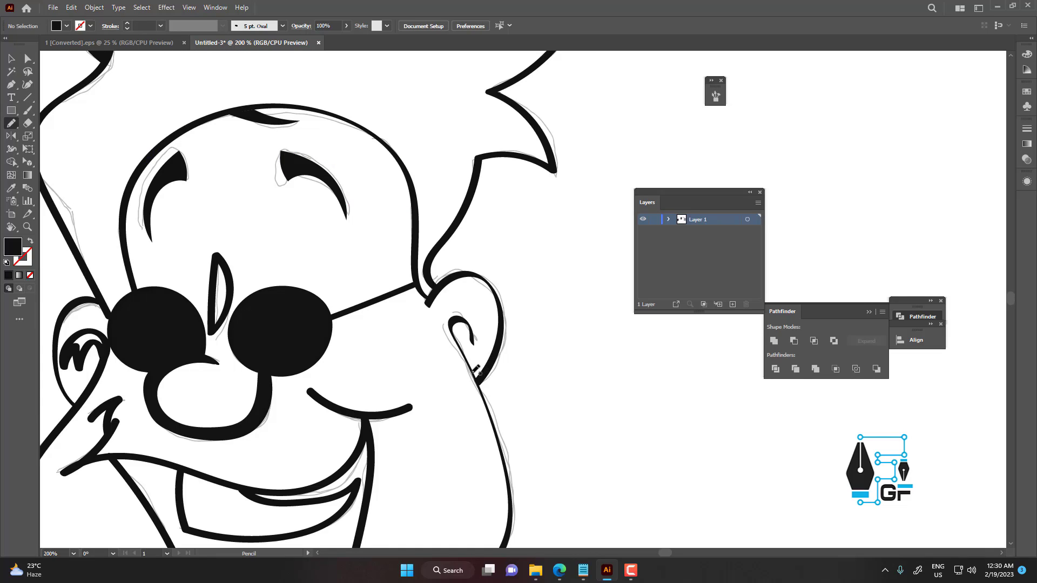
mouse_move(477, 359)
mouse_down()
mouse_move(488, 331)
mouse_move(480, 301)
mouse_move(457, 293)
mouse_up()
drag(497, 294, 503, 312)
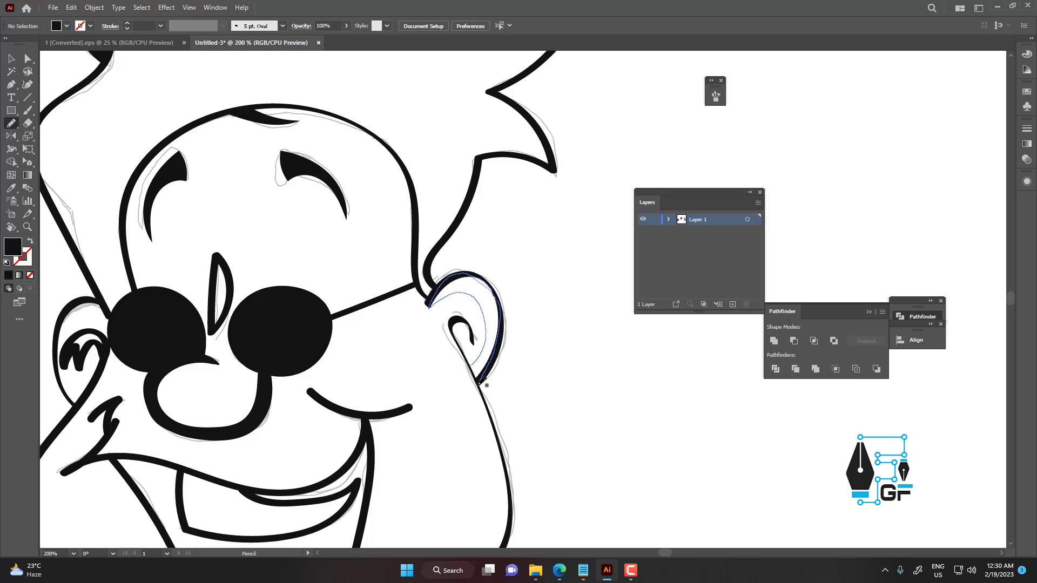
drag(467, 363, 468, 363)
key(v)
drag(357, 346, 387, 349)
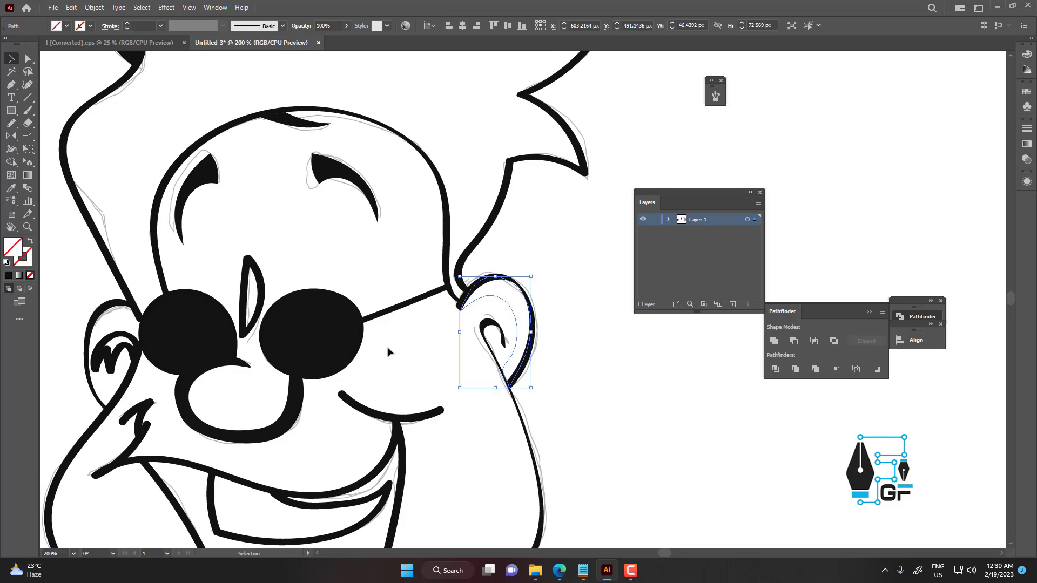
Fill the right ear's crescent with the near-black sampled from the right lens and deselect it
key(o)
key(i)
click(317, 325)
key(ctrl+shift+a)
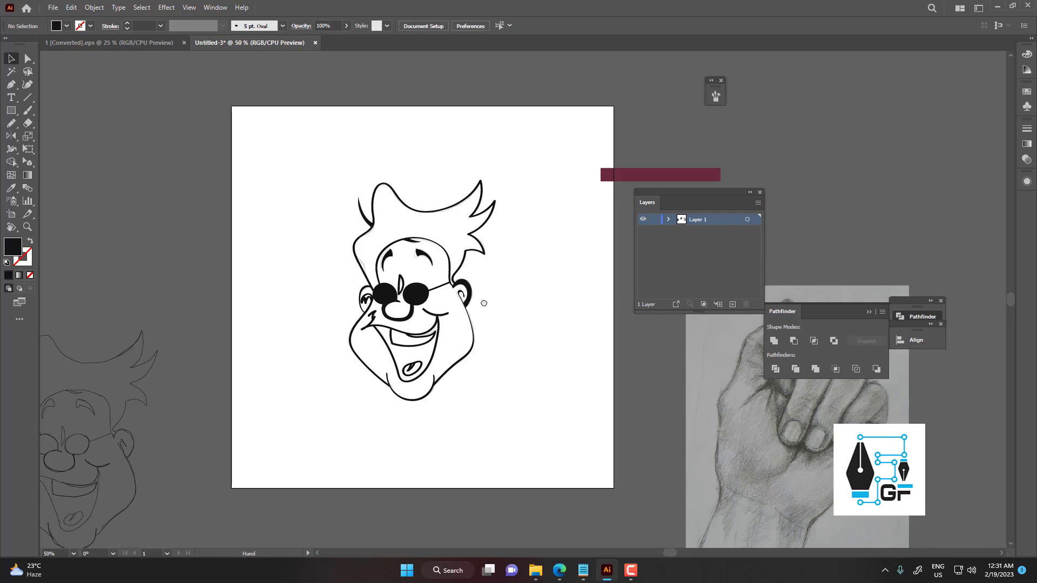
scroll(421, 307, up, 2)
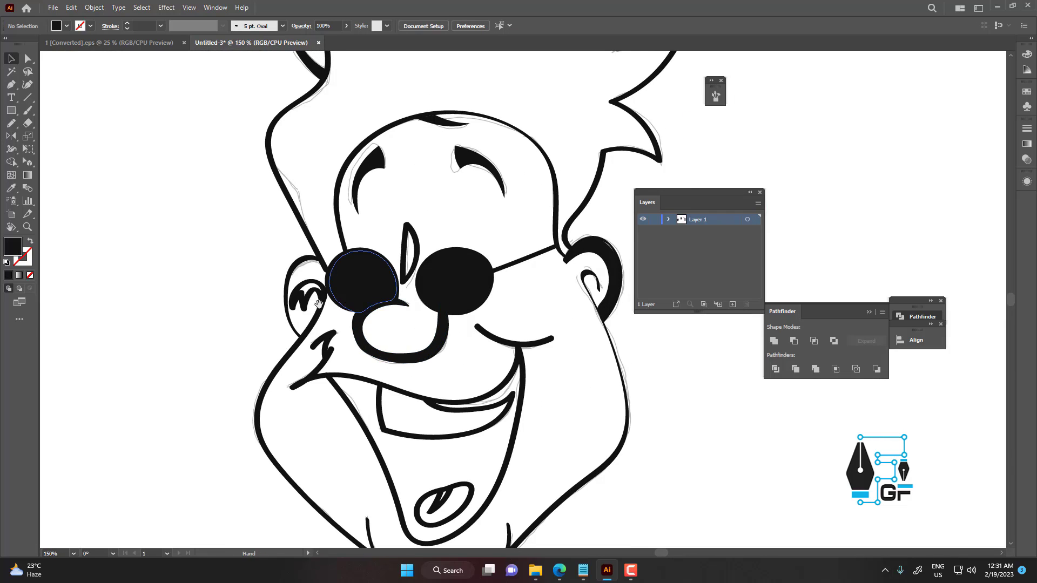
scroll(342, 300, up, 2)
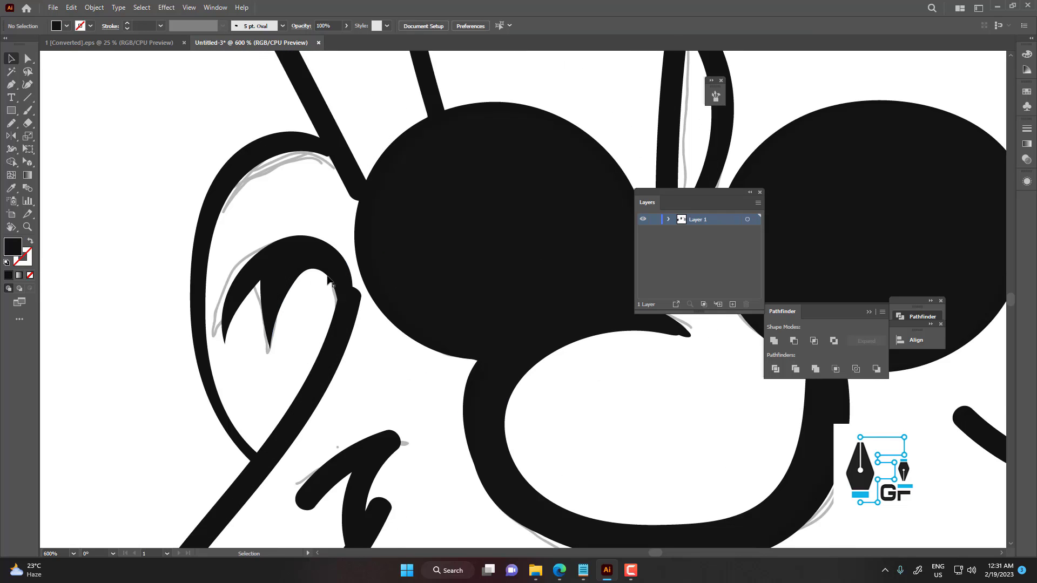
scroll(319, 319, up, 3)
drag(335, 277, 338, 278)
scroll(331, 216, down, 2)
key(n)
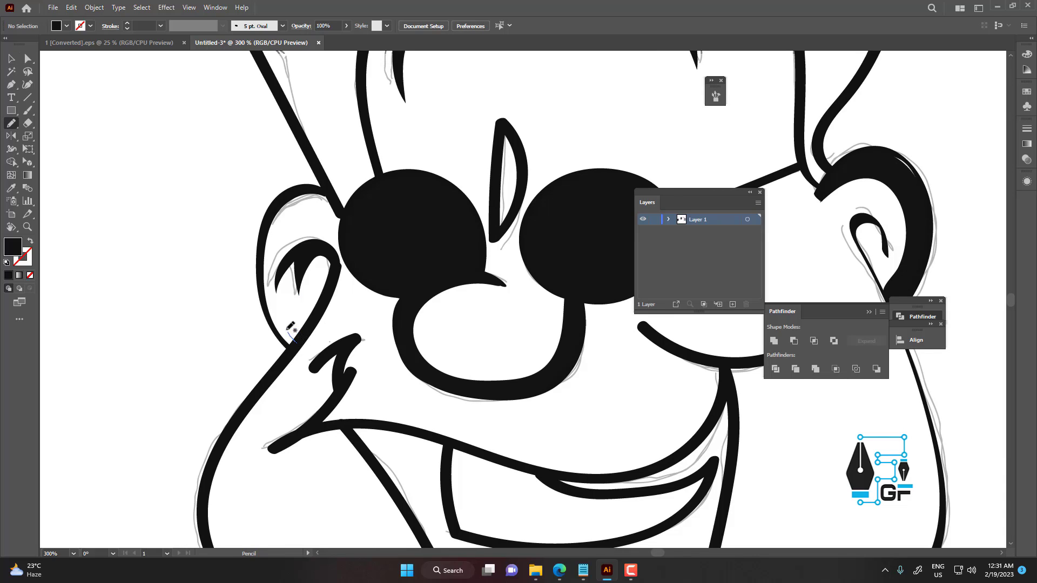
drag(280, 317, 273, 303)
mouse_move(275, 261)
mouse_down()
mouse_move(317, 217)
mouse_move(338, 216)
mouse_up()
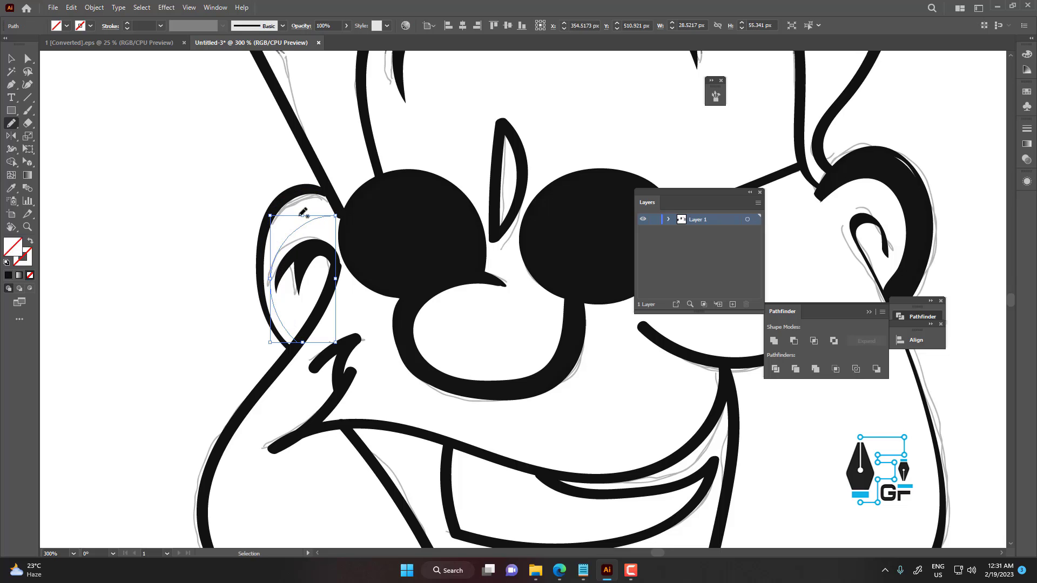
key(ctrl+z)
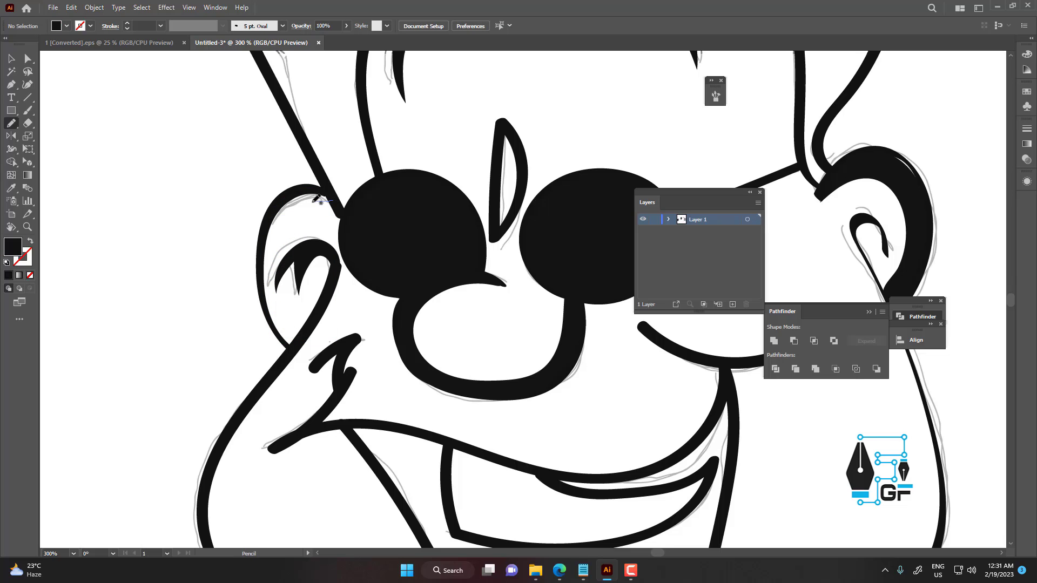
Draw a closed Pencil crescent about 34 × 71 px along the left ear's outer line and fill it with the left lens's near-black
mouse_move(277, 236)
mouse_down()
mouse_move(274, 290)
mouse_move(304, 339)
mouse_move(295, 352)
mouse_move(265, 306)
mouse_move(261, 265)
mouse_up()
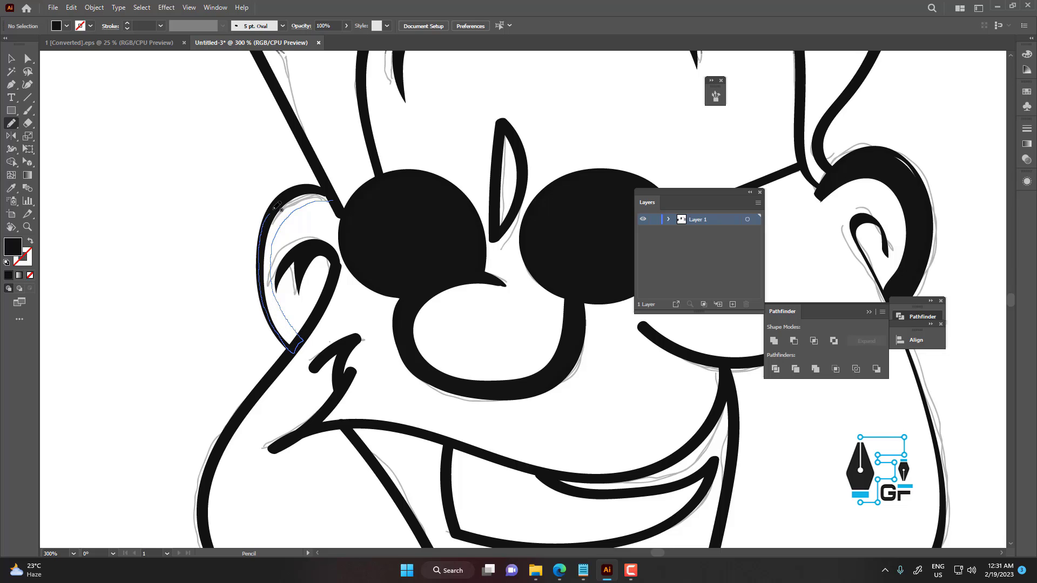
drag(337, 193, 335, 201)
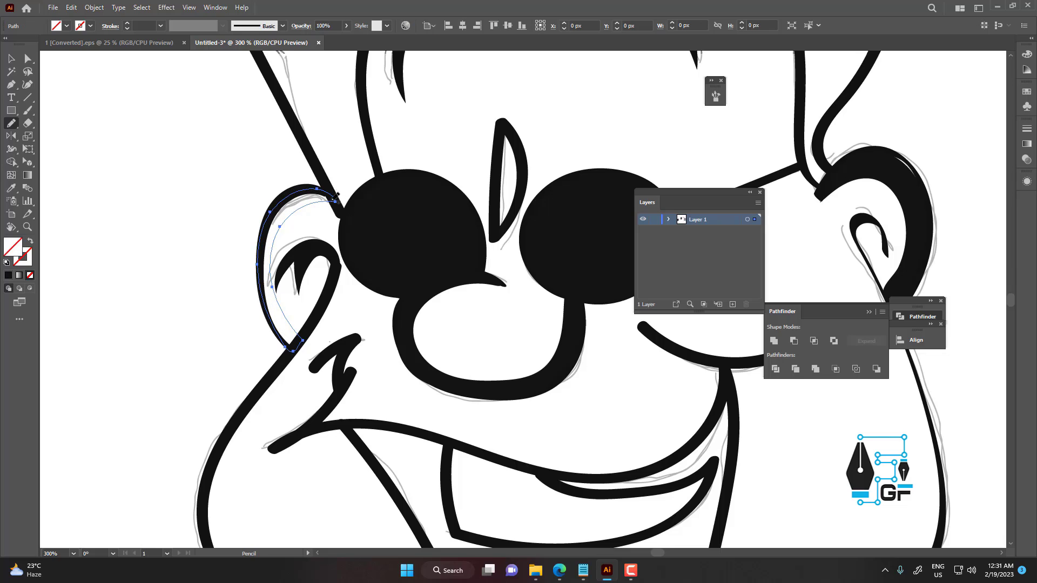
key(i)
click(411, 212)
key(v)
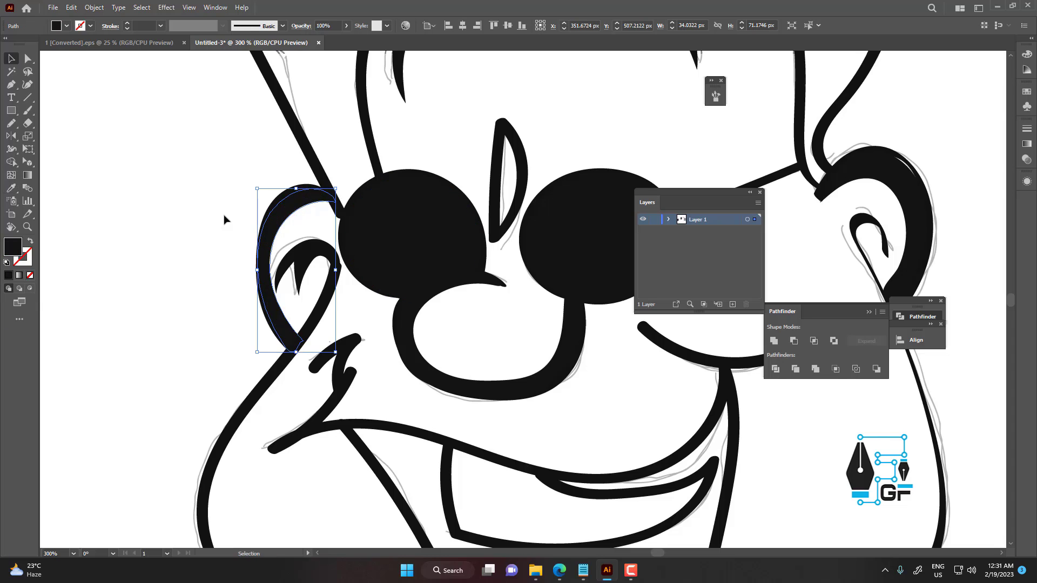
click(225, 219)
Nudge the lower endpoint of the left hair line so it tucks against the left lens
scroll(236, 210, down, 4)
scroll(386, 243, down, 2)
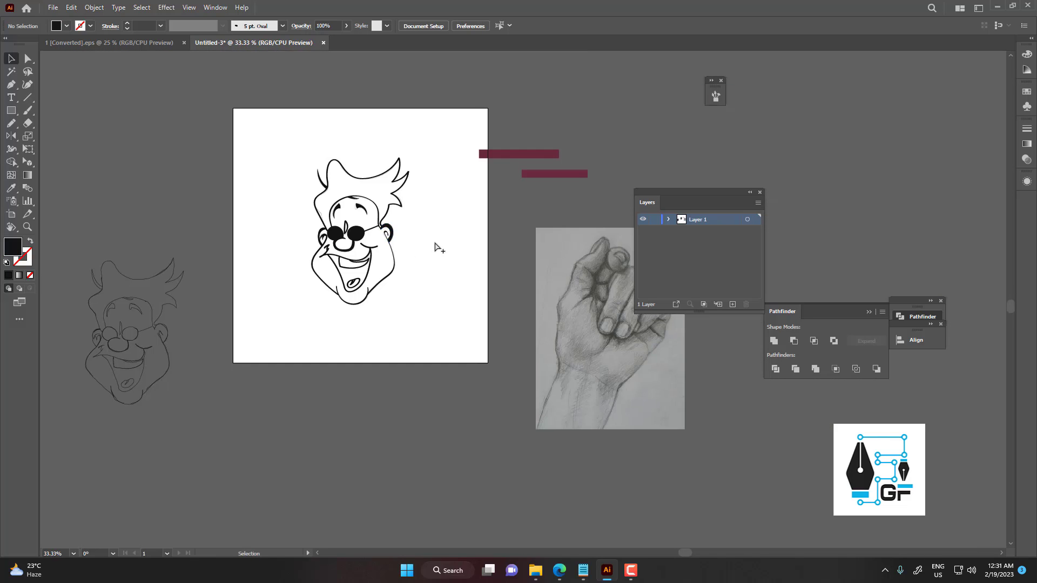
scroll(436, 240, up, 1)
drag(437, 244, 459, 256)
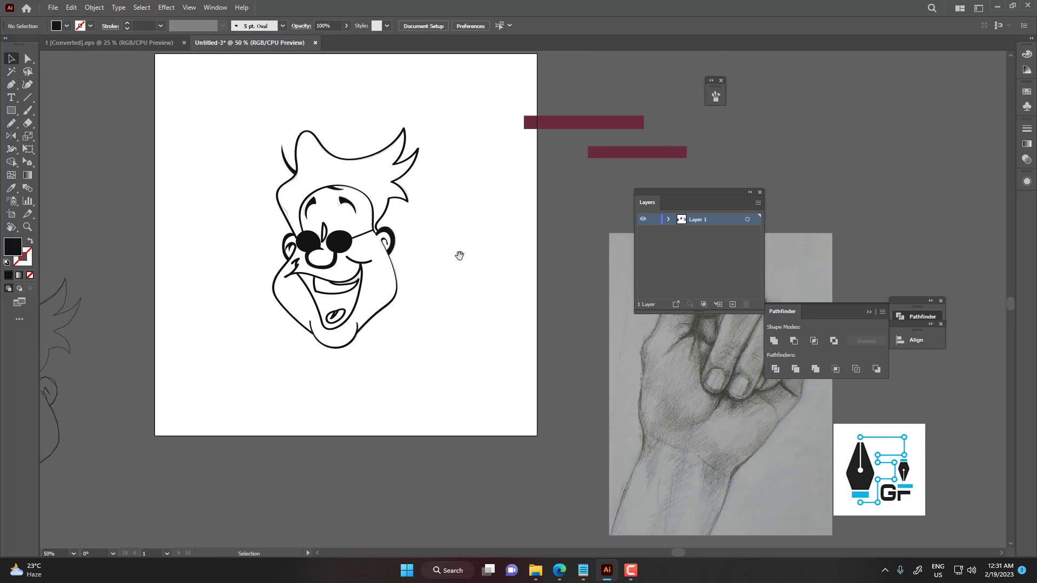
scroll(321, 246, up, 5)
key(a)
click(257, 259)
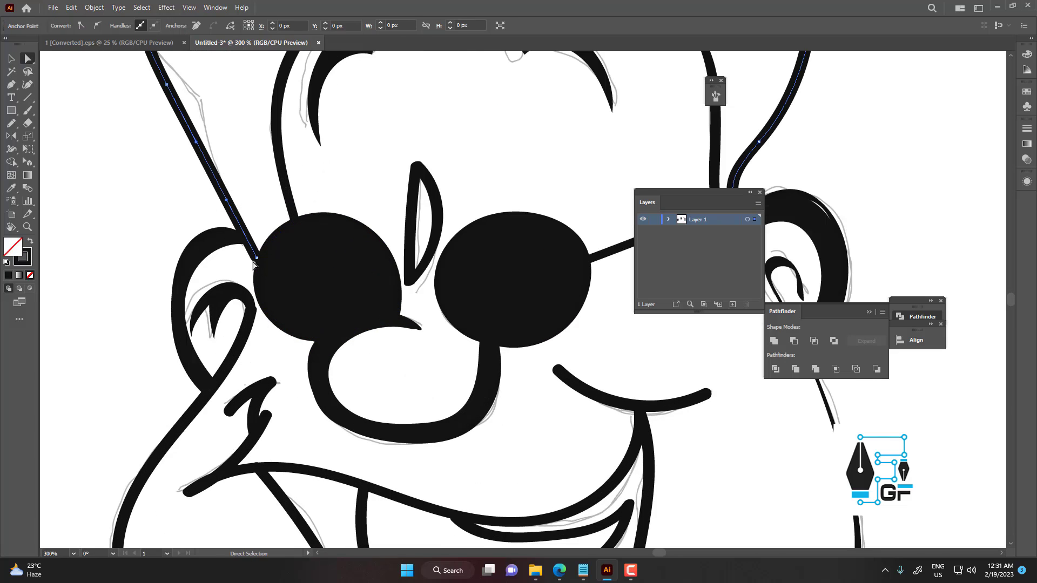
drag(258, 259, 264, 265)
click(256, 204)
scroll(256, 204, down, 1)
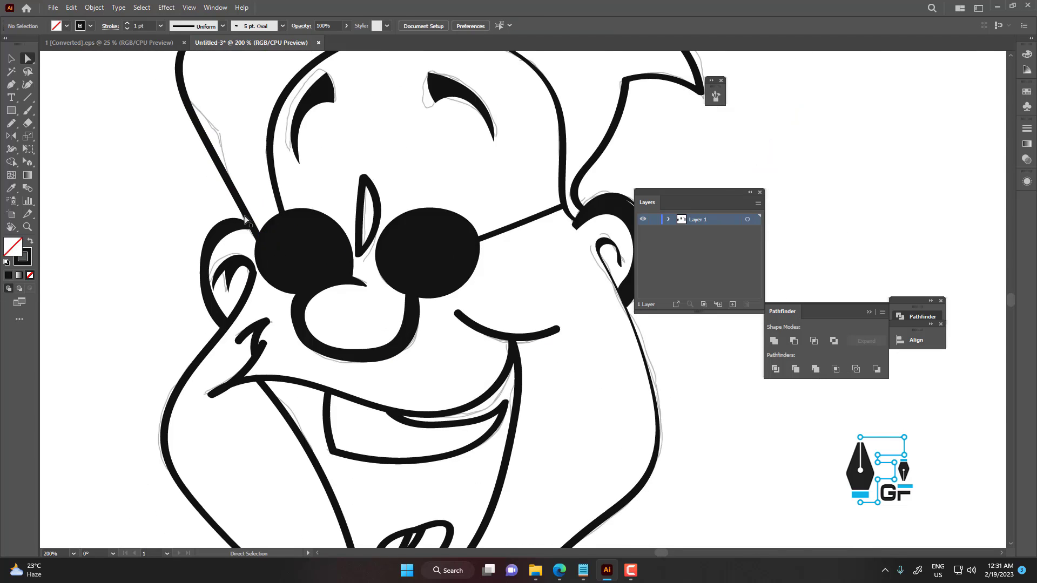
scroll(248, 217, up, 2)
click(248, 217)
drag(273, 272, 270, 277)
click(278, 218)
scroll(277, 217, down, 4)
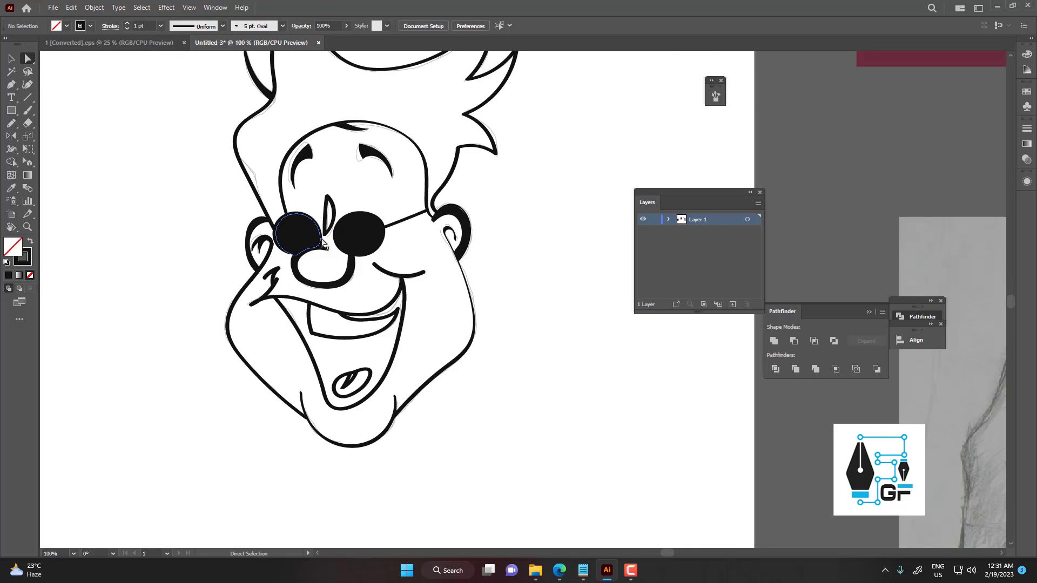
Nudge the lower endpoint of the left jawline onto the chin curve
scroll(348, 242, down, 3)
scroll(356, 276, up, 2)
drag(351, 285, 351, 388)
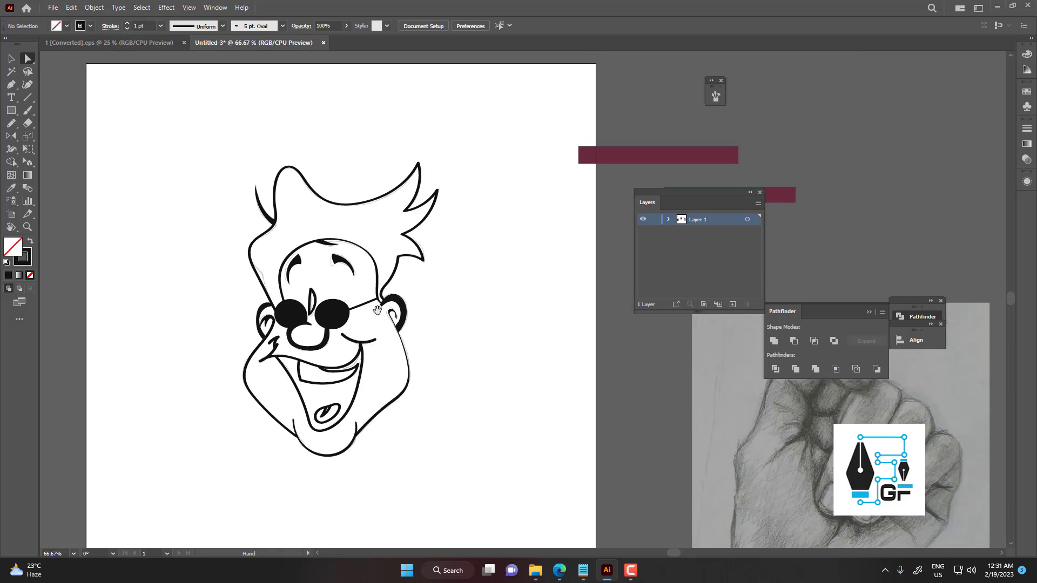
drag(383, 295, 369, 264)
scroll(329, 345, up, 3)
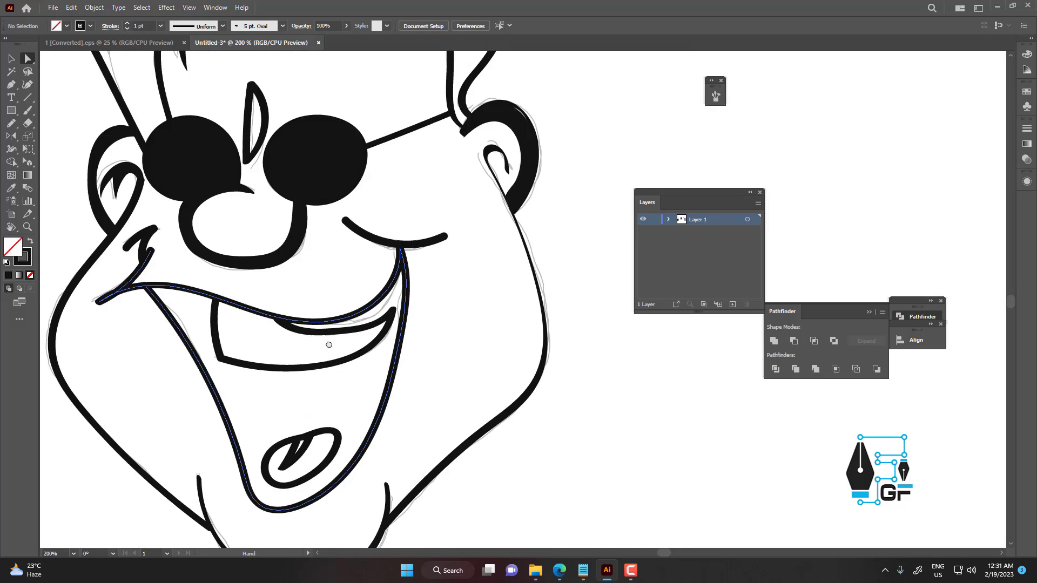
drag(329, 345, 333, 264)
drag(229, 418, 248, 396)
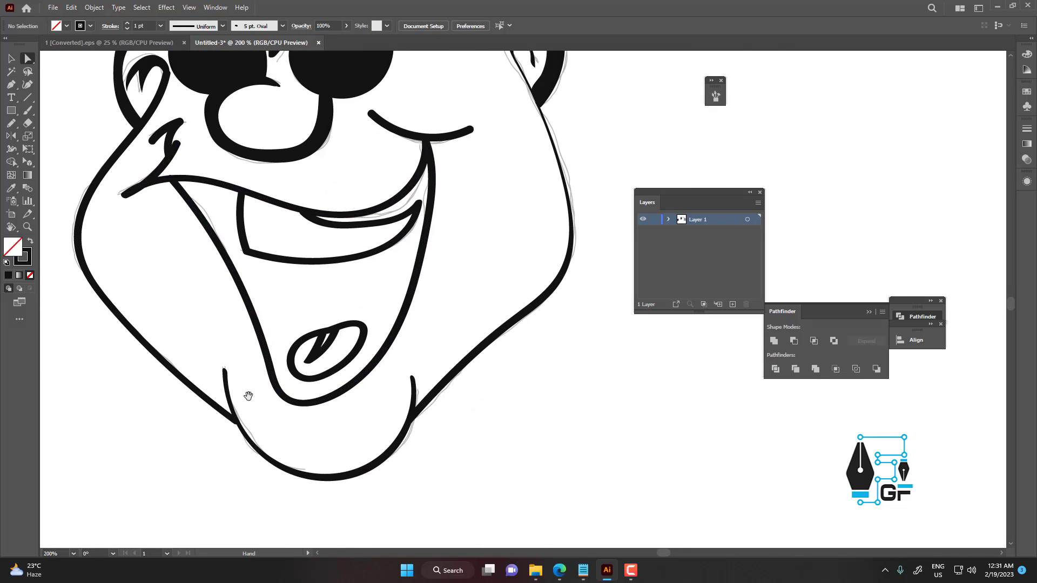
scroll(230, 418, up, 3)
drag(264, 361, 274, 313)
click(258, 373)
drag(259, 373, 258, 368)
click(295, 333)
key(ctrl+minus)
scroll(303, 338, down, 7)
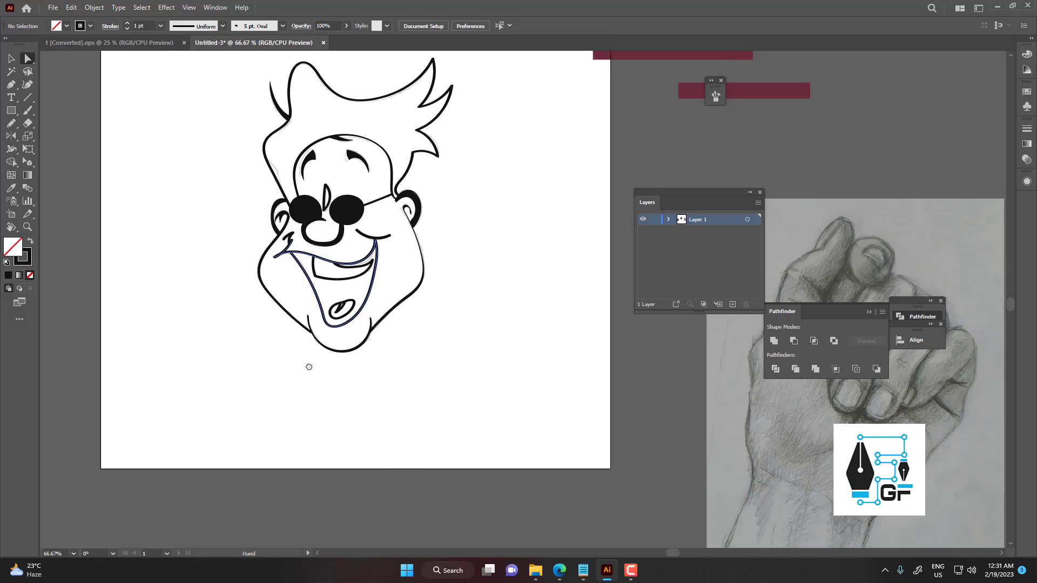
Delete the thick black outlines of the teeth and the tongue, keeping the thin sketch lines
scroll(308, 364, up, 1)
scroll(351, 344, up, 3)
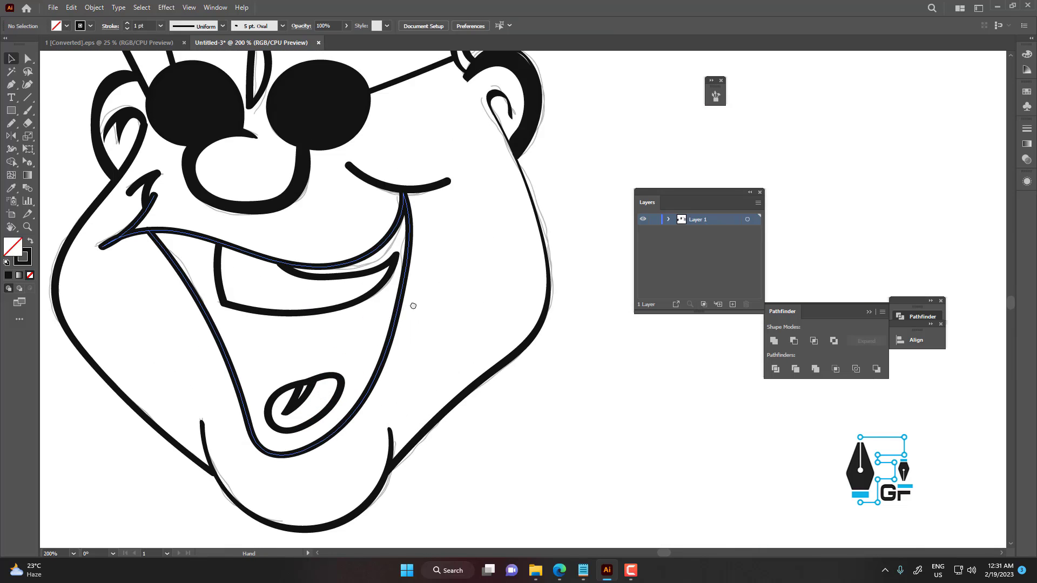
ctrl+click(432, 273)
click(398, 283)
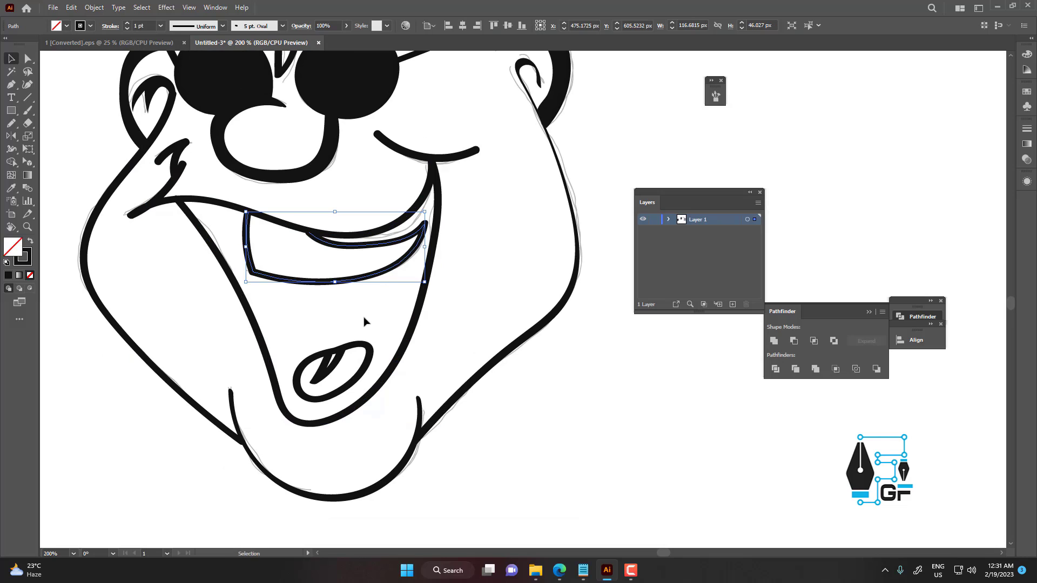
key(Delete)
ctrl+click(344, 346)
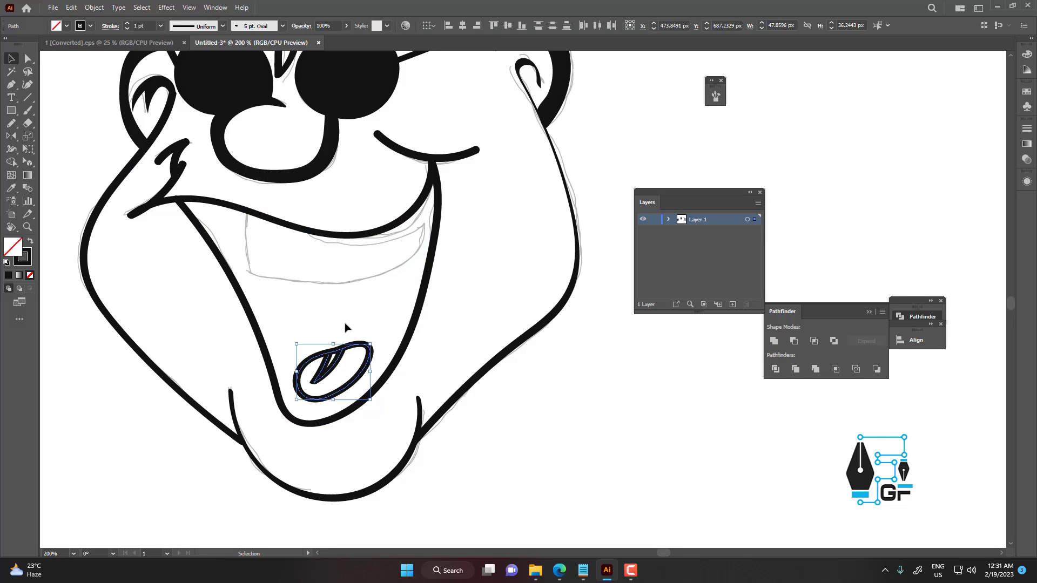
key(Delete)
Draw one closed Pencil shape along the mouth's sides, bottom and upper lip line
drag(340, 331, 376, 342)
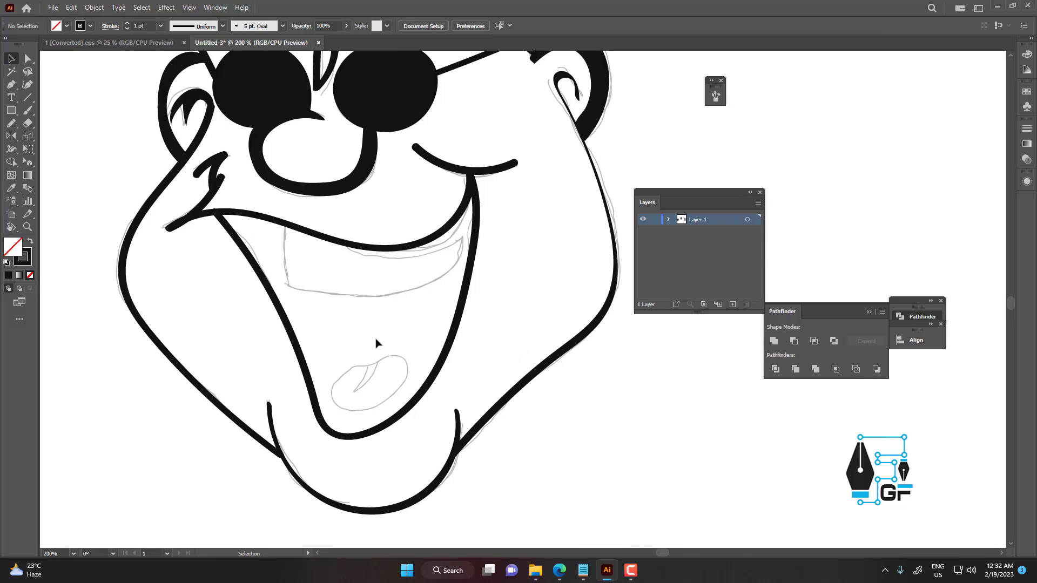
key(n)
drag(226, 221, 238, 238)
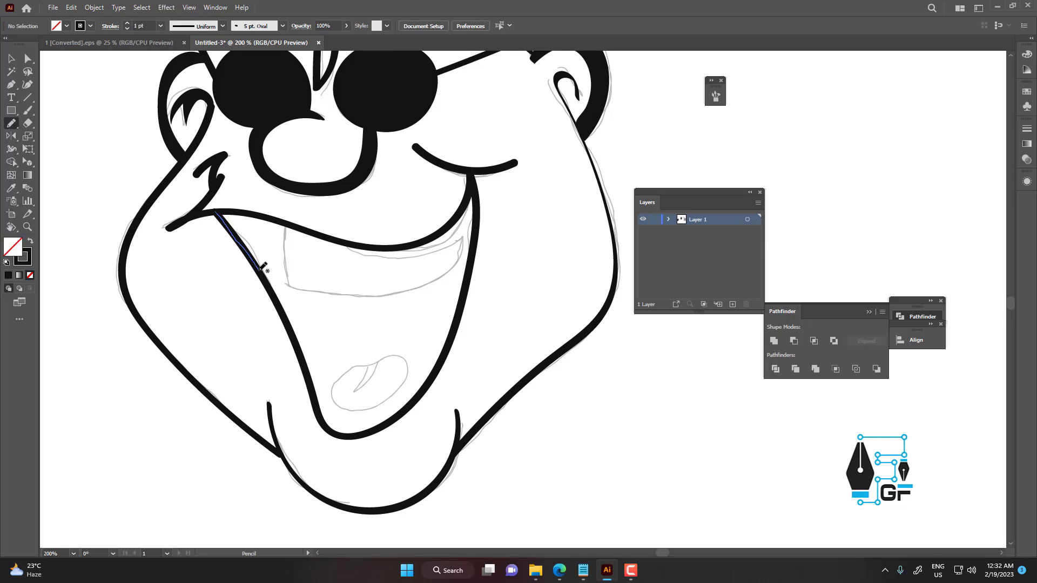
drag(267, 278, 327, 424)
mouse_move(442, 362)
mouse_down()
mouse_move(472, 270)
mouse_move(476, 193)
mouse_up()
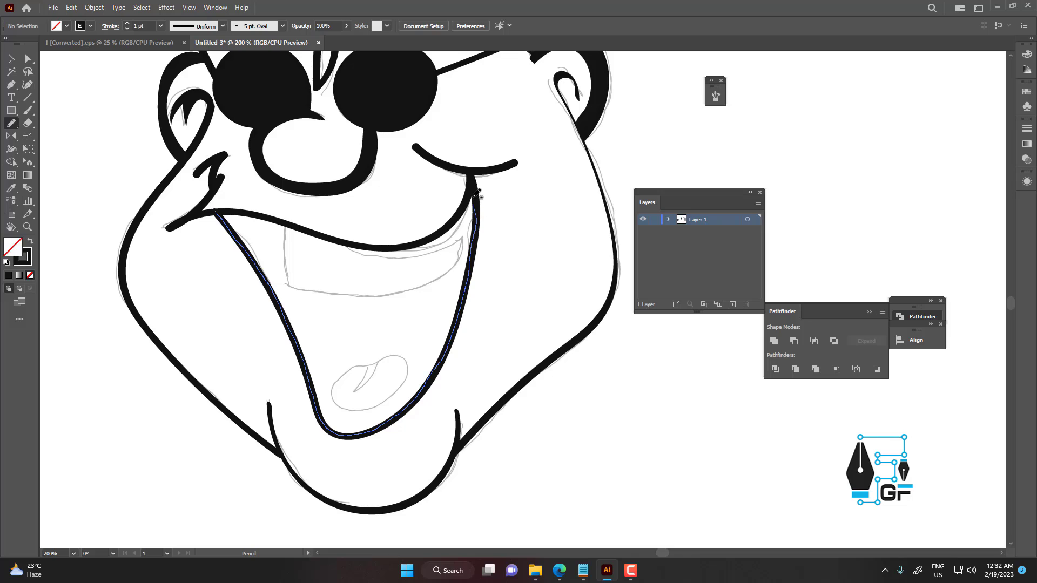
drag(422, 237, 393, 243)
drag(221, 212, 238, 229)
Fill the mouth shape with the near-black sampled from the right lens and deselect it
key(v)
scroll(260, 210, up, 3)
key(a)
scroll(239, 249, down, 4)
key(i)
click(344, 157)
key(v)
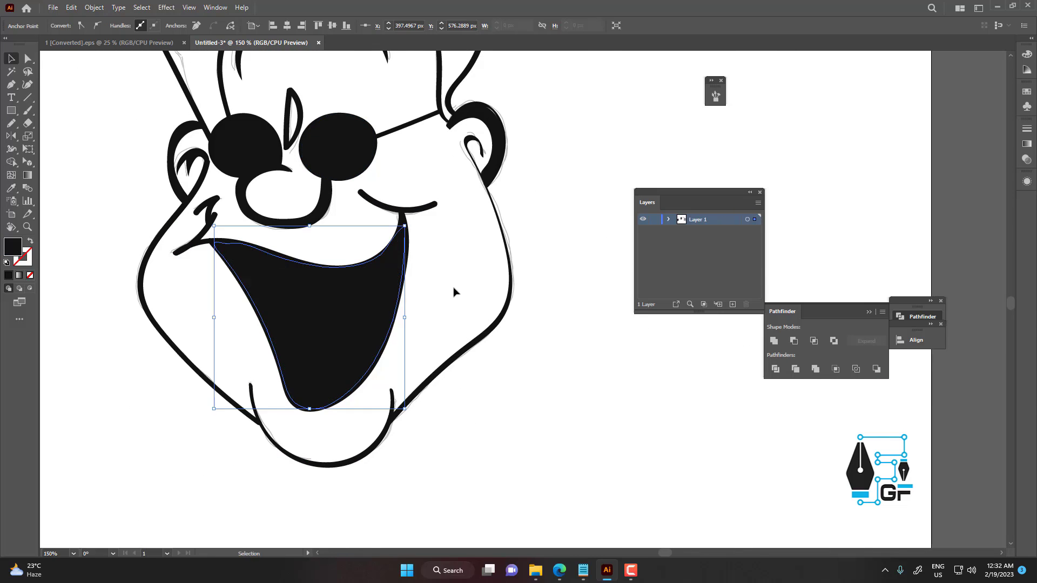
click(444, 272)
Cut the thin teeth and tongue lines, paste them in front of the black mouth fill, and select the teeth outline alone
scroll(439, 276, down, 4)
scroll(438, 279, up, 2)
scroll(437, 278, down, 4)
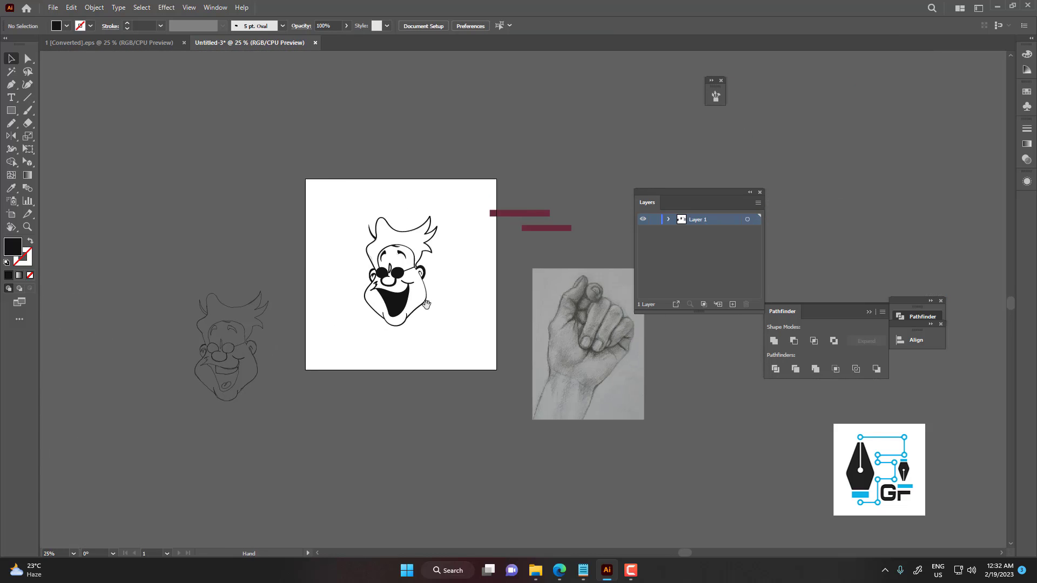
scroll(428, 309, up, 3)
click(378, 297)
scroll(378, 297, up, 3)
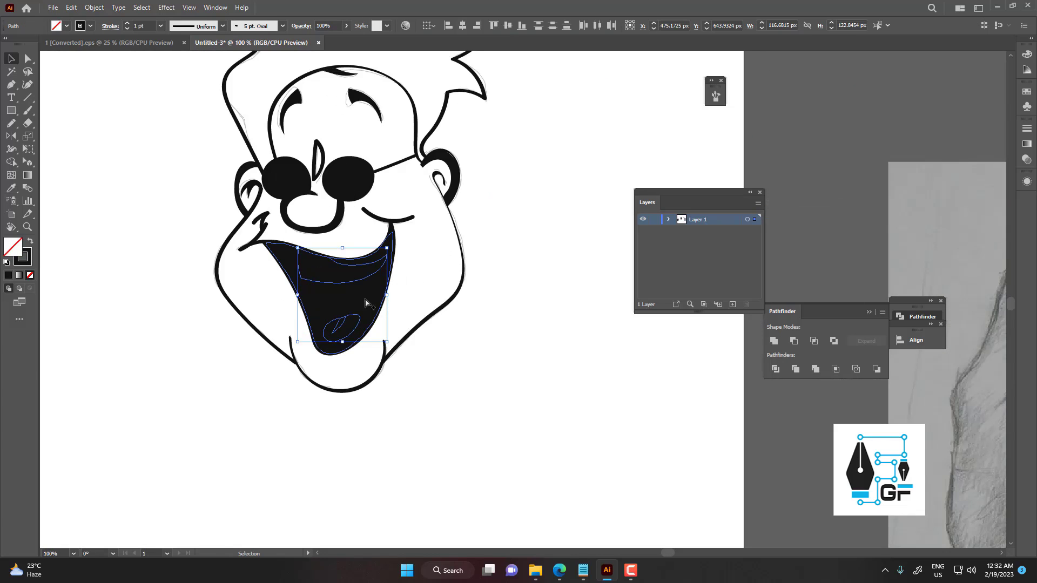
key(ctrl+x)
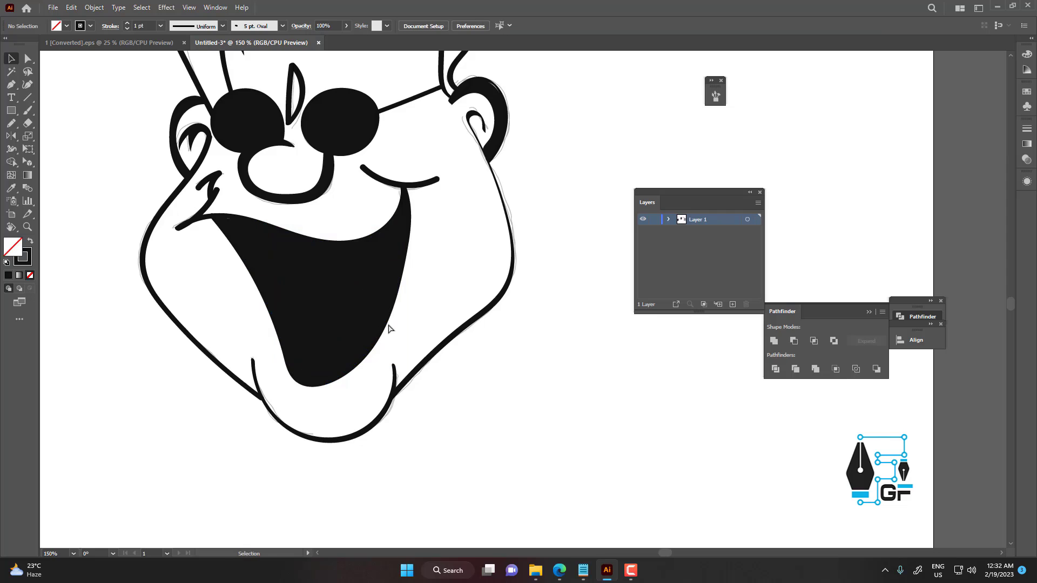
key(ctrl+f)
drag(564, 400, 593, 422)
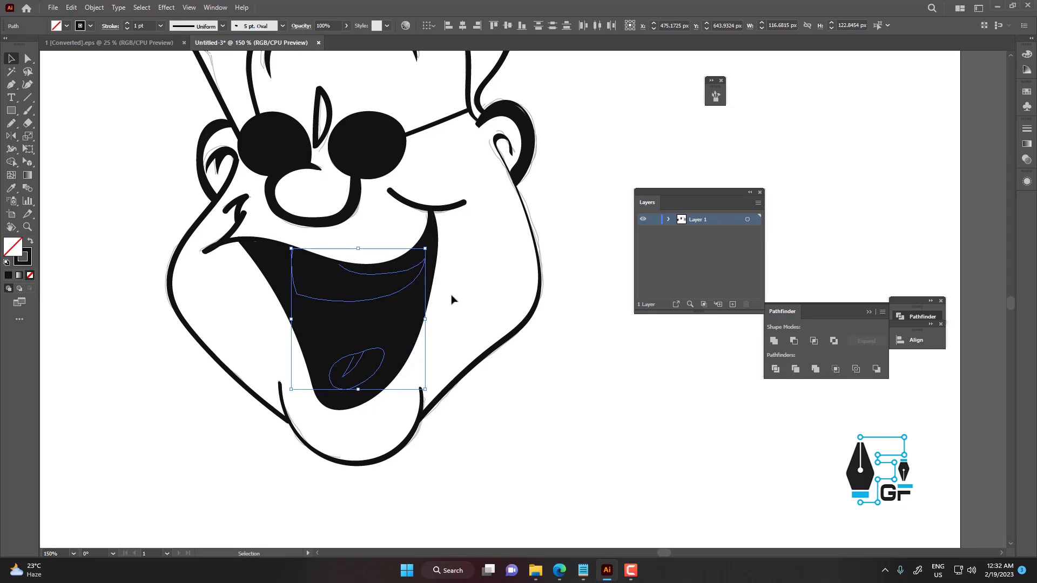
click(419, 295)
drag(420, 296, 438, 309)
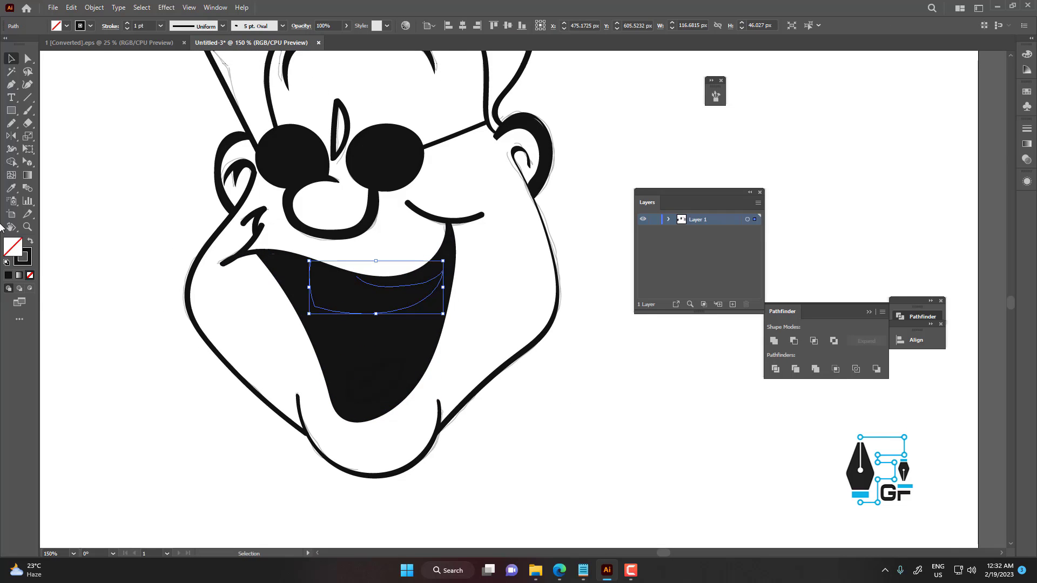
double_click(27, 261)
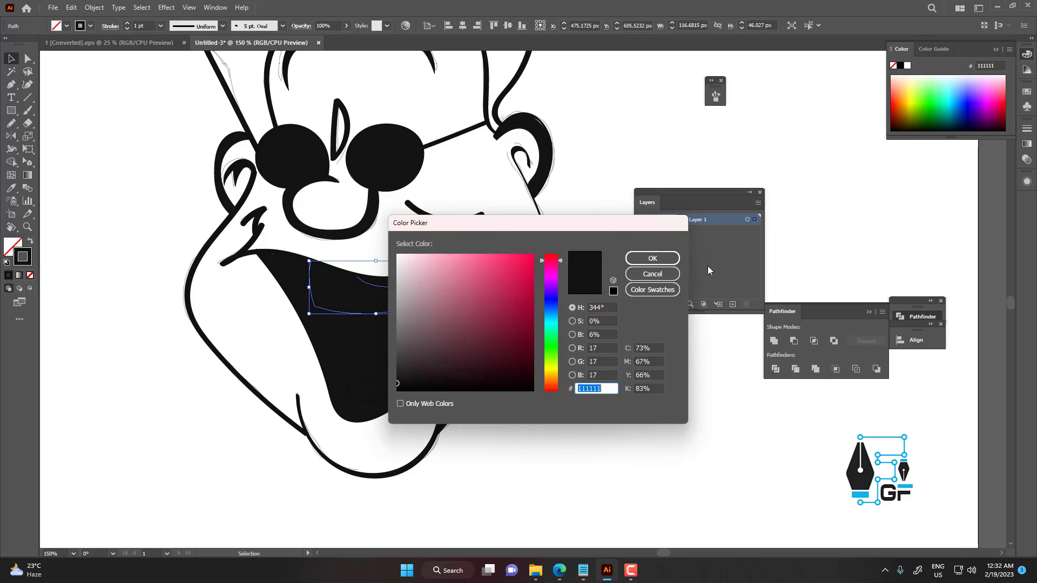
key(Return)
drag(427, 306, 625, 398)
key(ctrl+z)
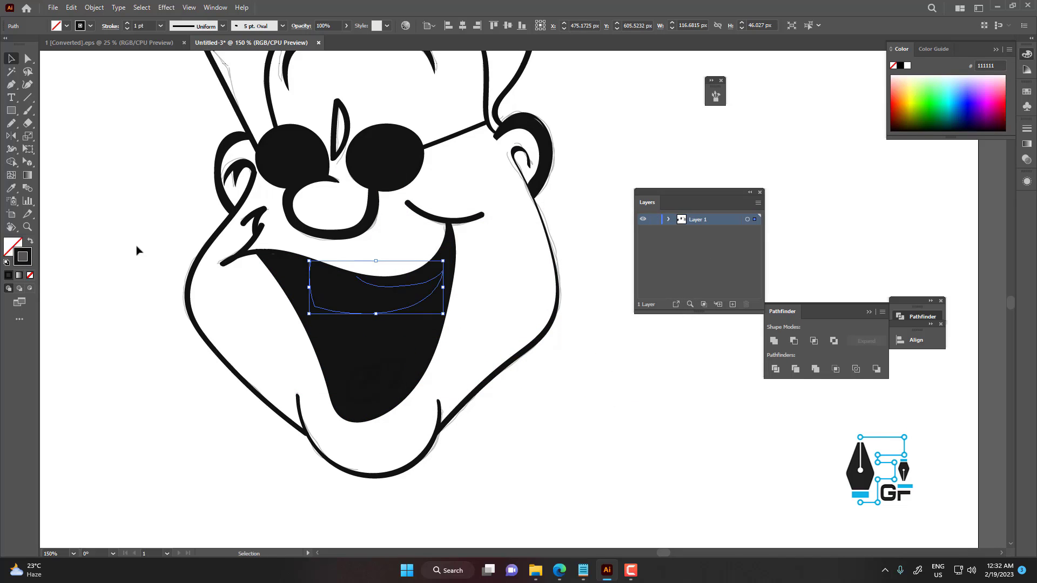
Set the stroke colour of the teeth outline to the red EF0044 and deselect it
double_click(31, 257)
click(532, 262)
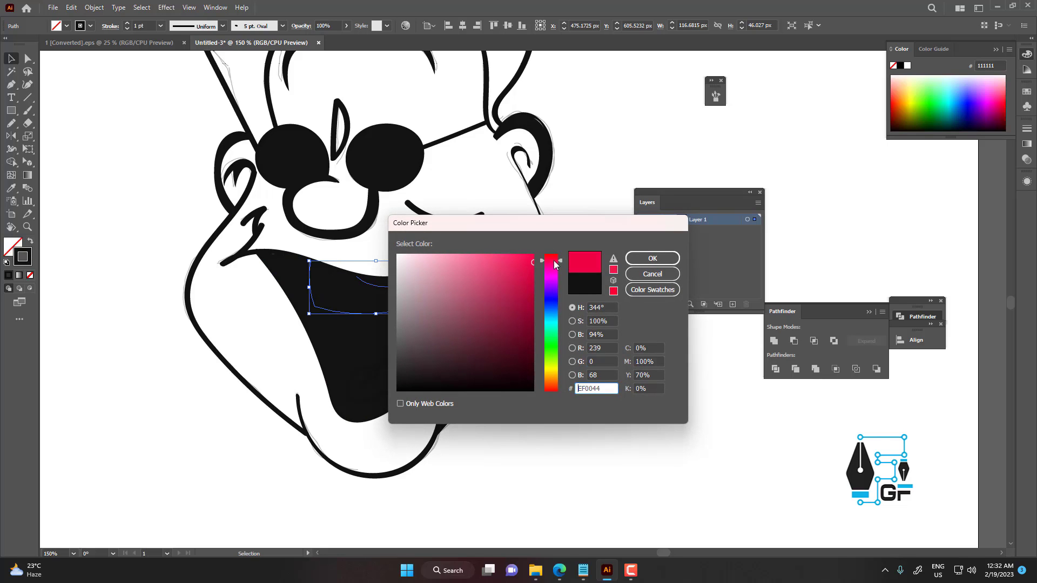
click(651, 259)
scroll(403, 315, up, 2)
click(498, 296)
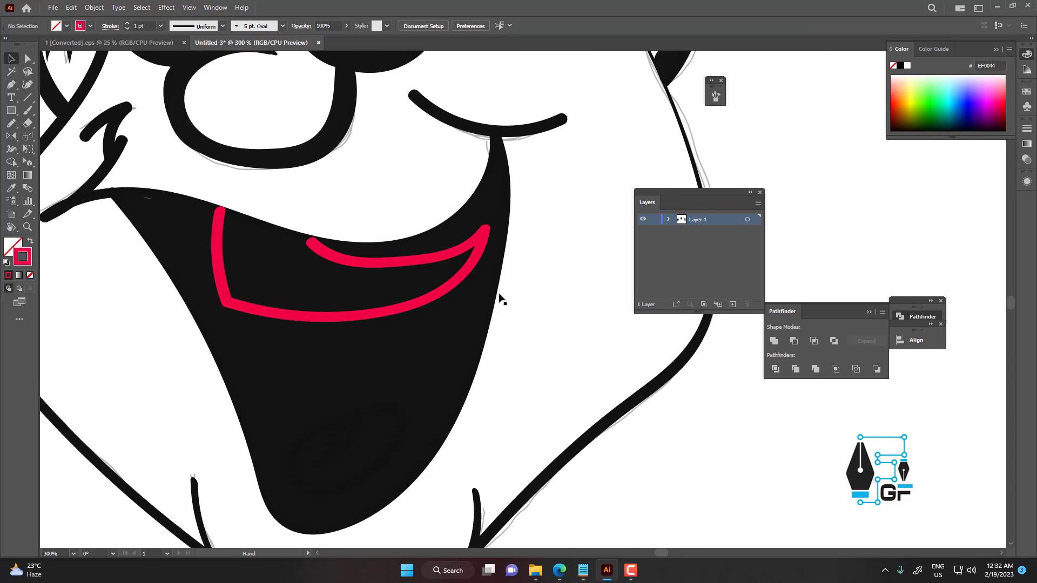
Draw one closed Pencil shape that traces the teeth along the red outline and the upper lip
scroll(238, 238, up, 1)
key(b)
key(n)
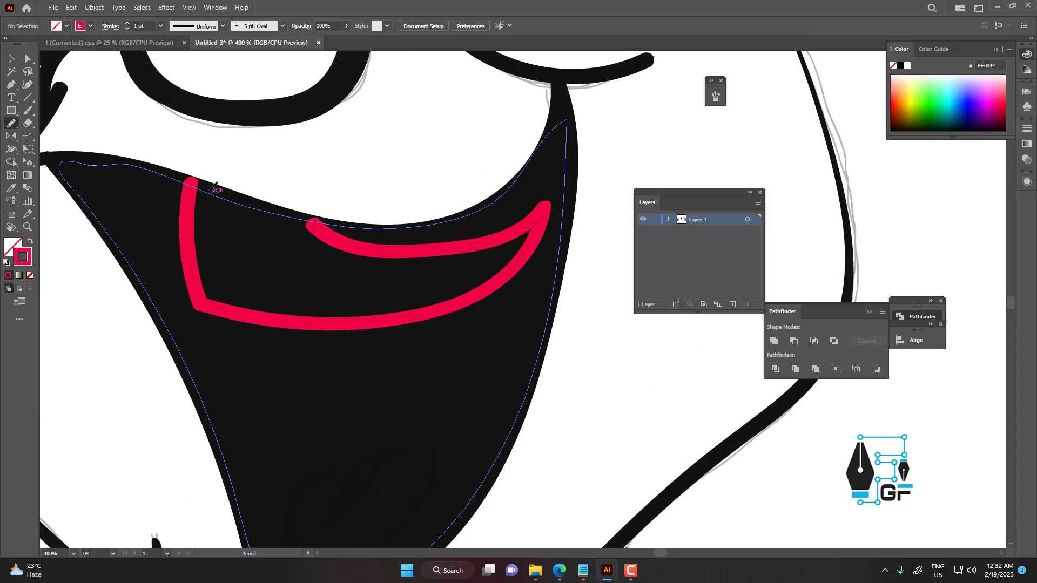
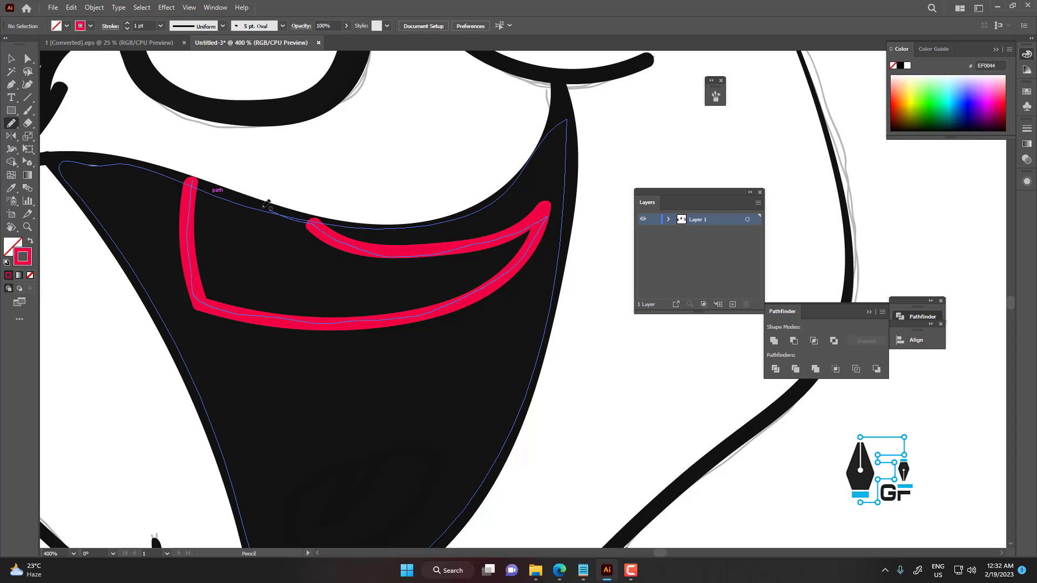
drag(200, 187, 193, 182)
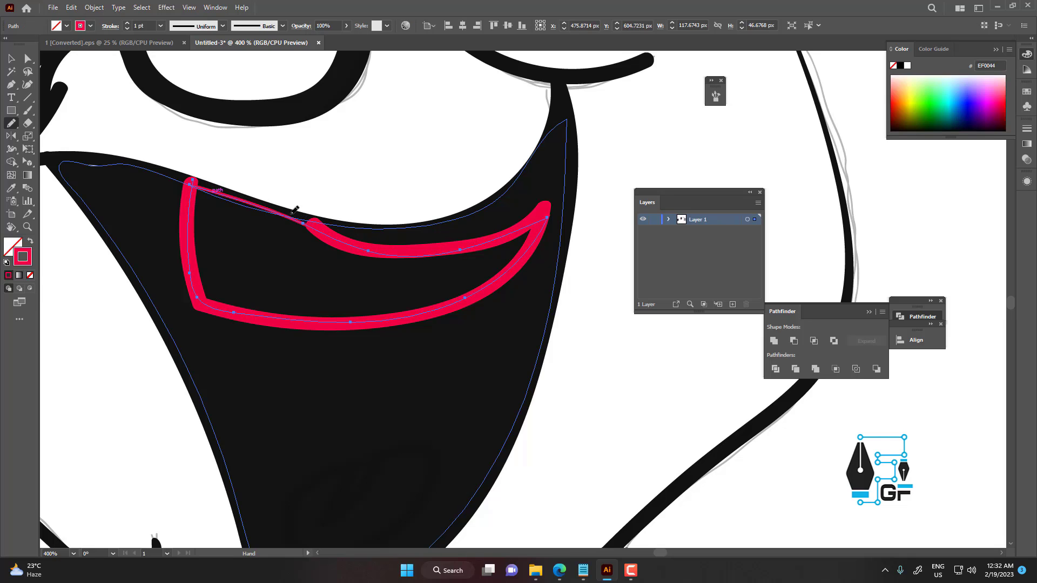
Fill the traced teeth shape with white sampled from the face and leave it without a stroke
scroll(264, 203, down, 2)
key(i)
click(562, 180)
key(a)
scroll(297, 243, up, 1)
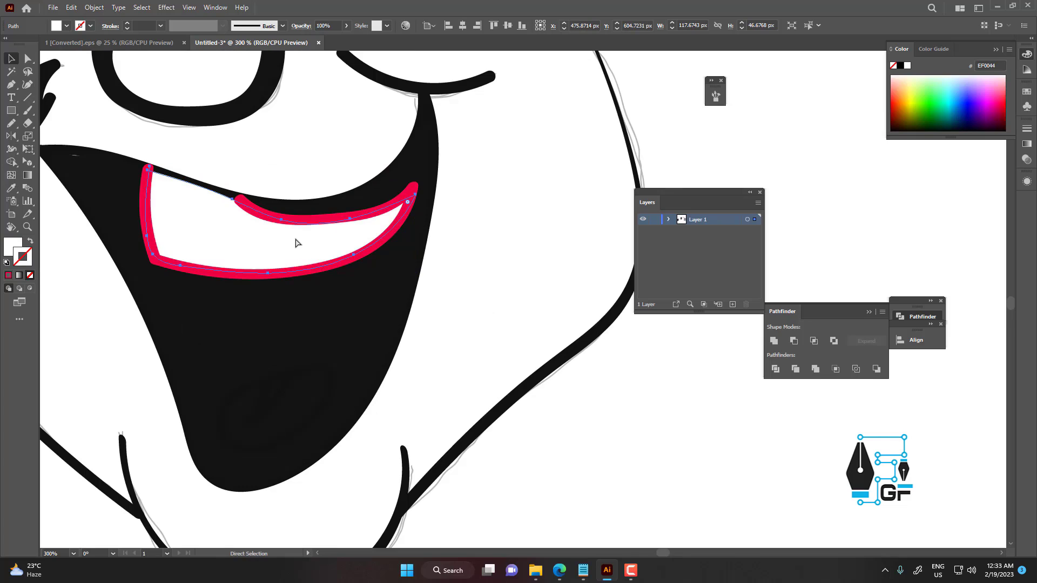
key(v)
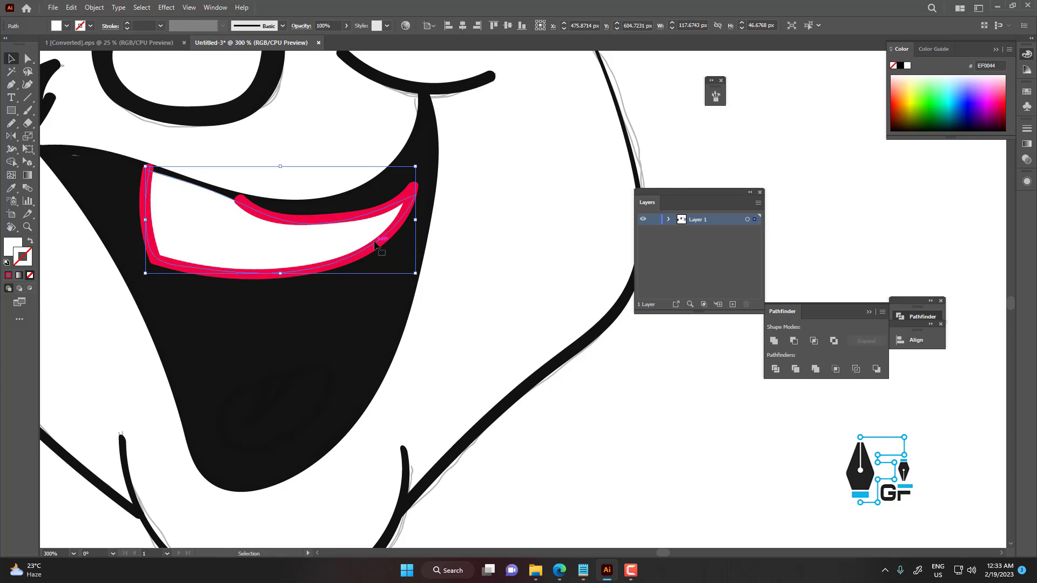
Select the red teeth outline, set its stroke colour to near-black 111111 and deselect it
key(ctrl+z)
drag(374, 229, 383, 228)
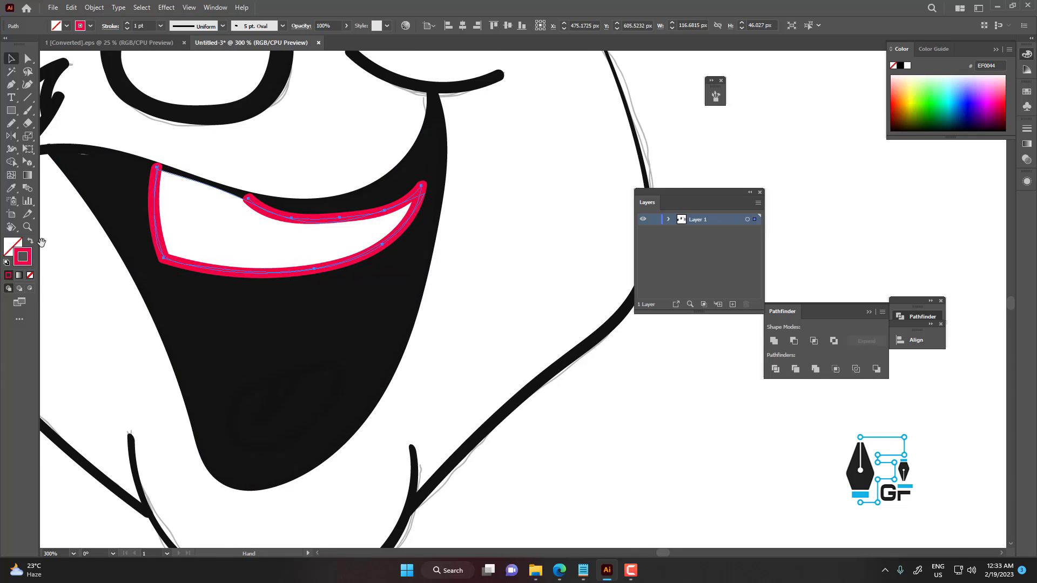
double_click(24, 257)
drag(410, 324, 395, 381)
click(651, 259)
click(621, 375)
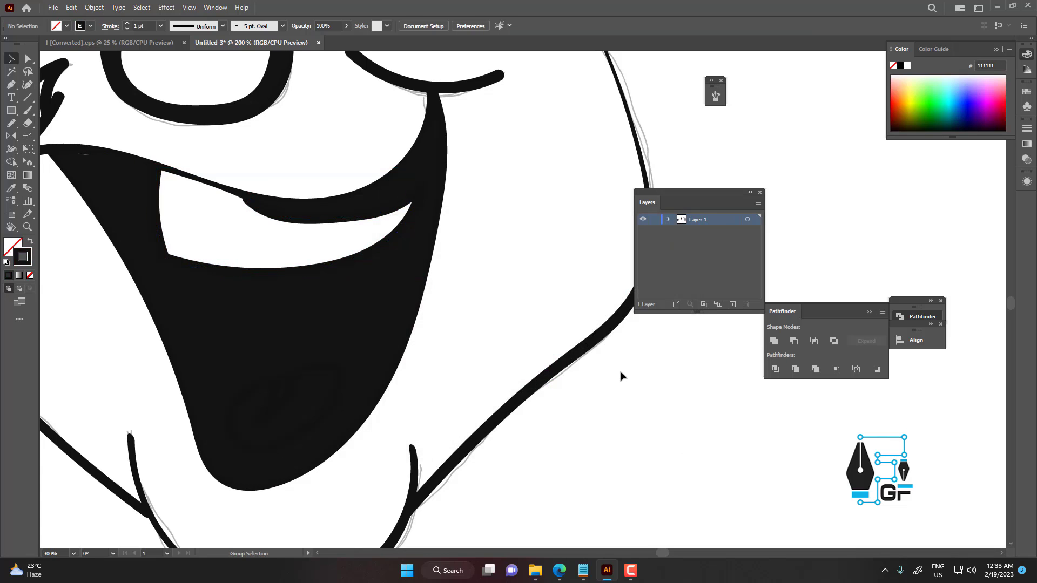
Select the tongue outline in the lower mouth and set its stroke colour to the pinkish red F70B59
scroll(620, 375, down, 3)
mouse_move(621, 375)
mouse_down()
mouse_move(493, 354)
mouse_move(459, 330)
mouse_up()
scroll(493, 355, down, 3)
scroll(459, 330, up, 4)
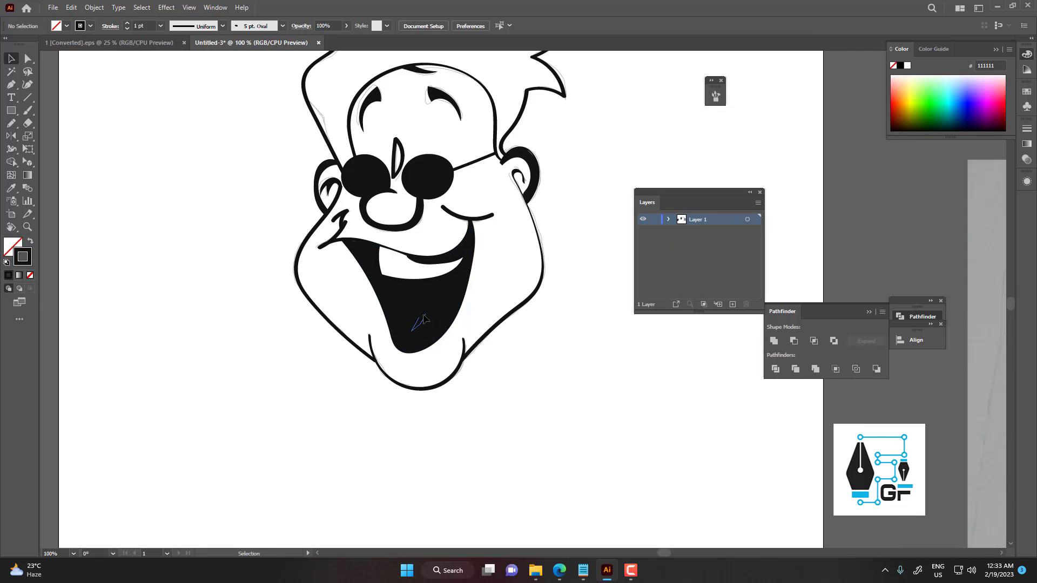
click(429, 336)
scroll(428, 336, up, 1)
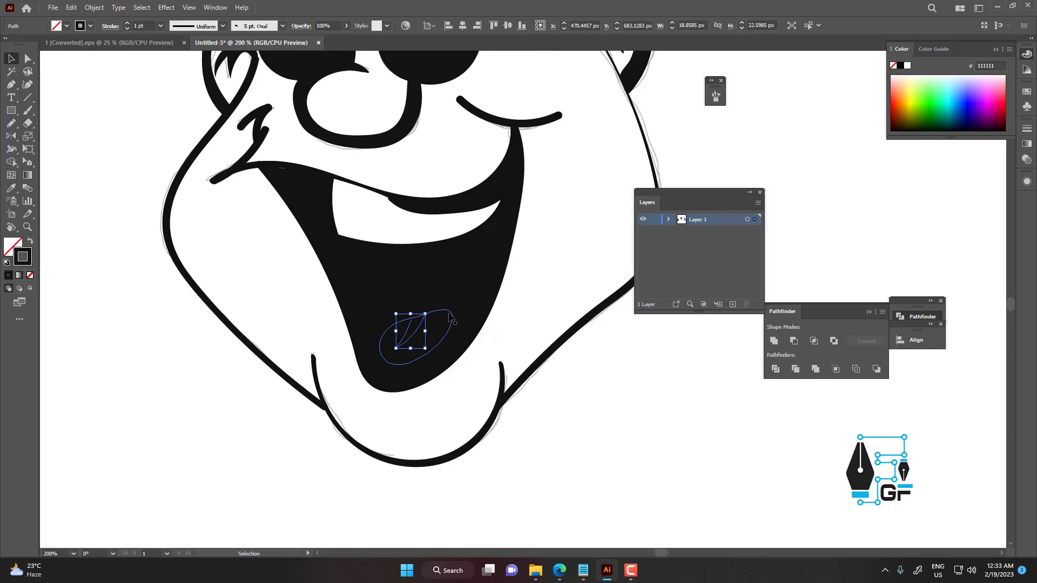
click(451, 317)
drag(451, 318, 429, 307)
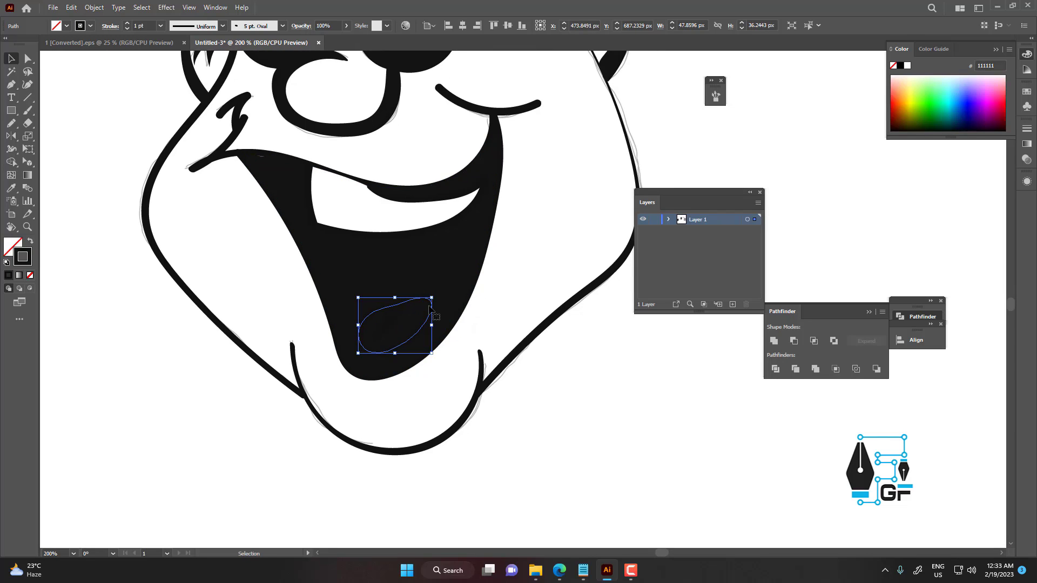
double_click(22, 257)
click(550, 262)
click(527, 259)
click(653, 259)
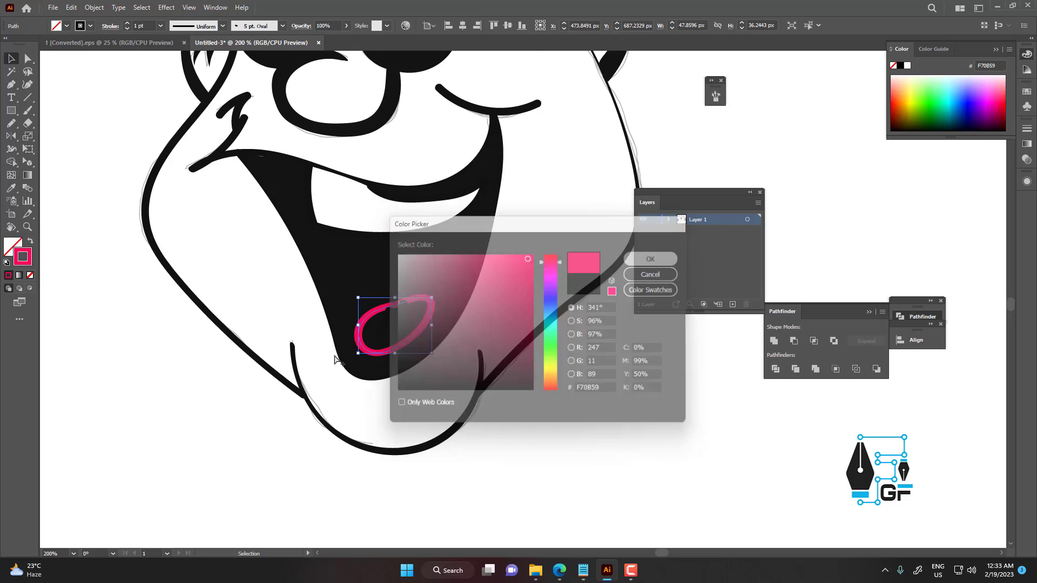
Select the small crease line inside the tongue and hide it
click(333, 354)
scroll(337, 352, up, 2)
click(433, 317)
scroll(415, 296, right, 2)
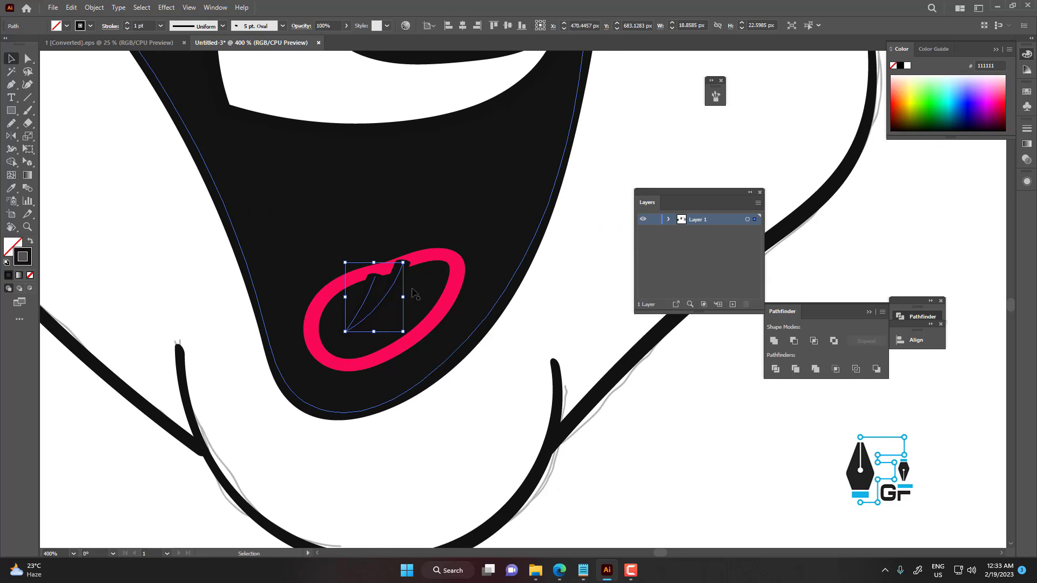
key(Delete)
scroll(403, 259, down, 1)
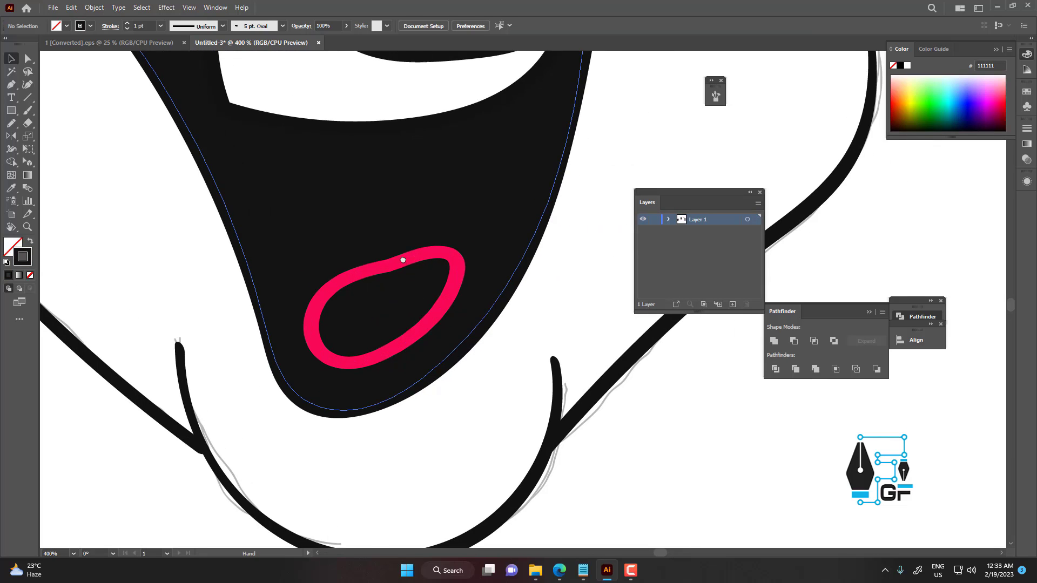
Trace the tongue outline with one closed Pencil shape and set its stroke colour to the red F91616
key(n)
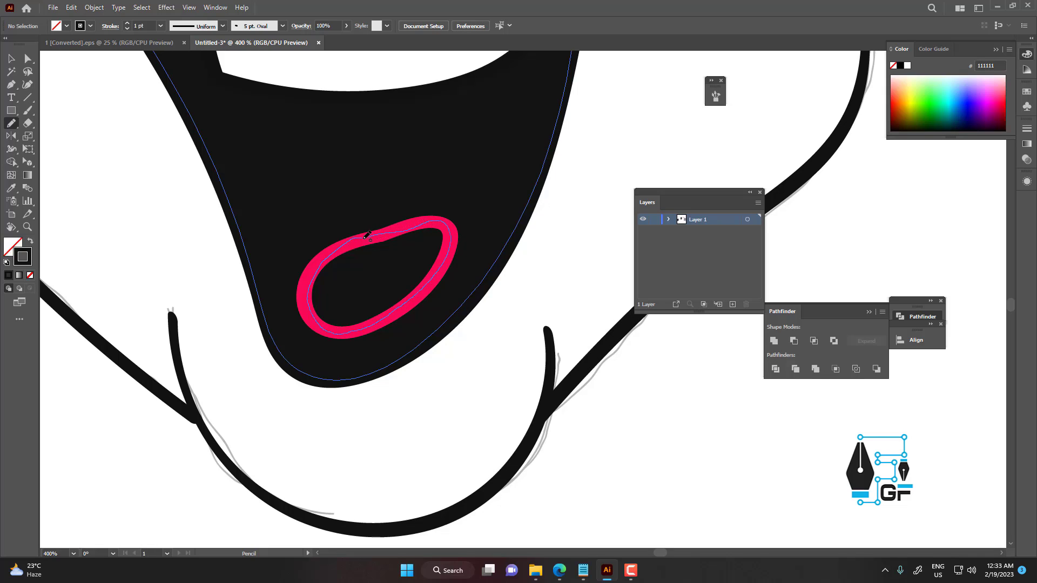
drag(368, 234, 360, 235)
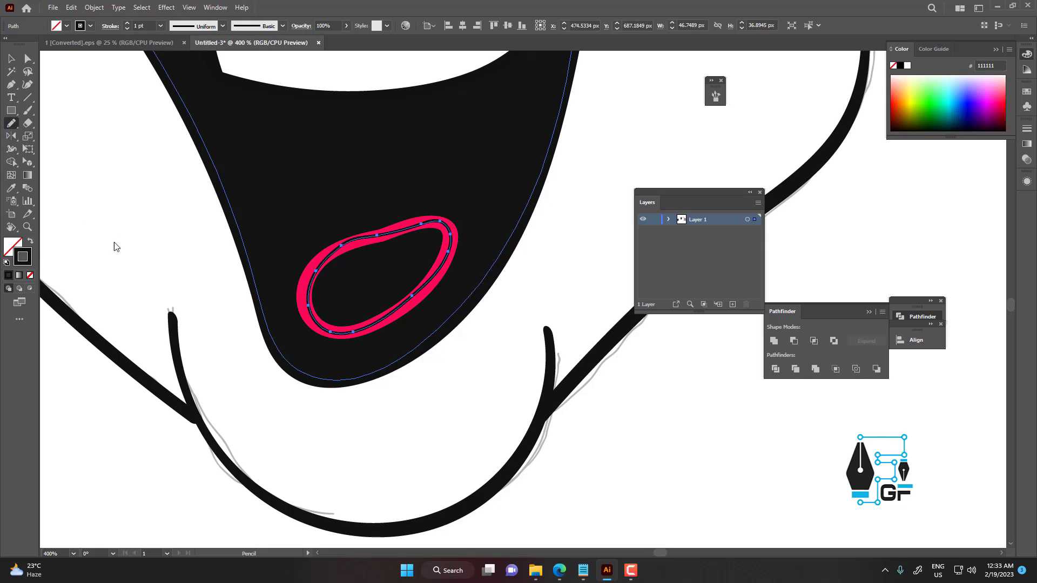
drag(558, 322, 560, 392)
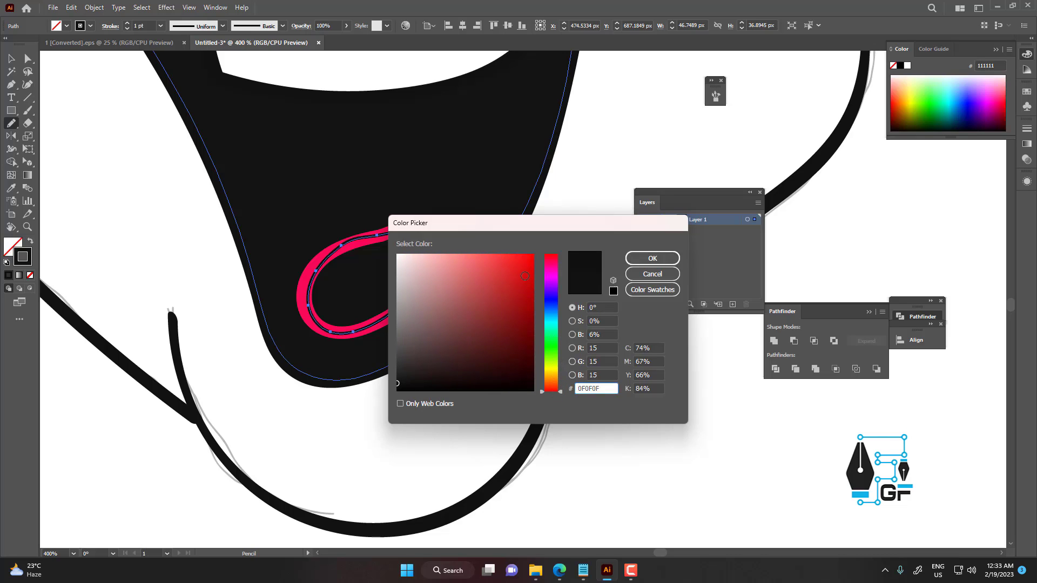
click(521, 258)
key(Return)
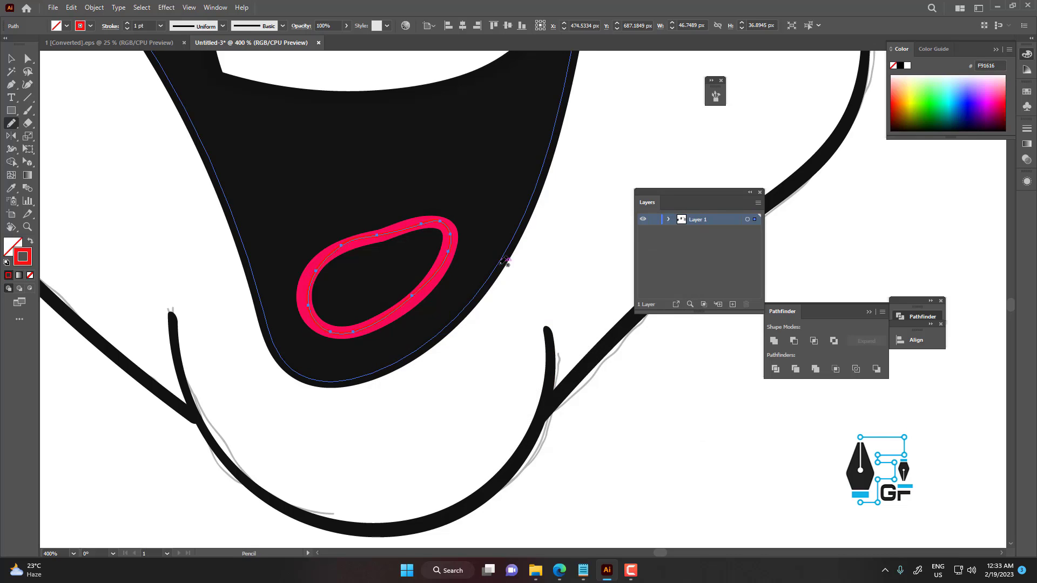
Hide the new red tongue shape and set the stroke colour of the pink tongue outline to 111111
key(Delete)
scroll(491, 255, up, 1)
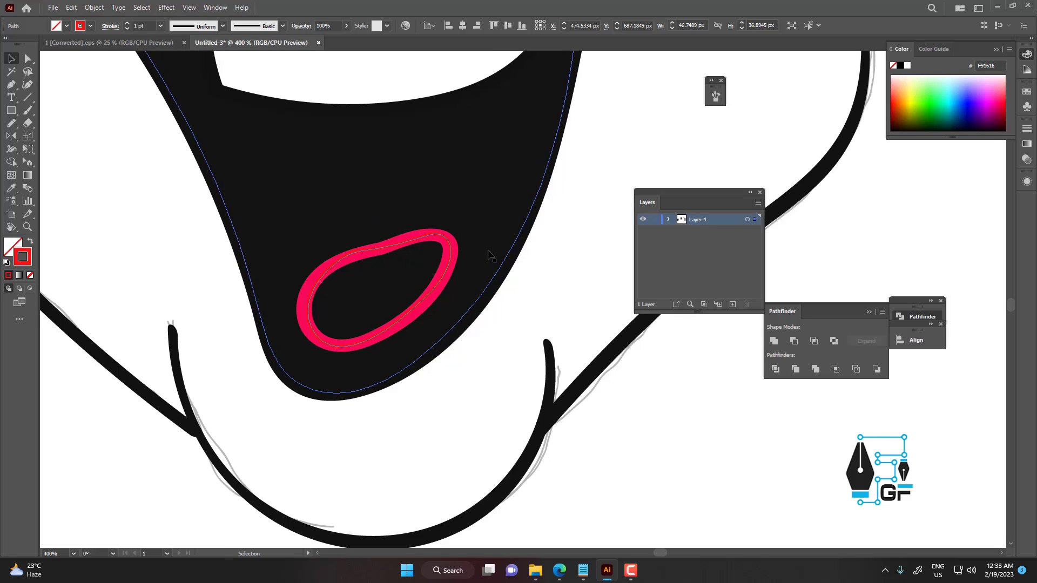
key(v)
click(446, 246)
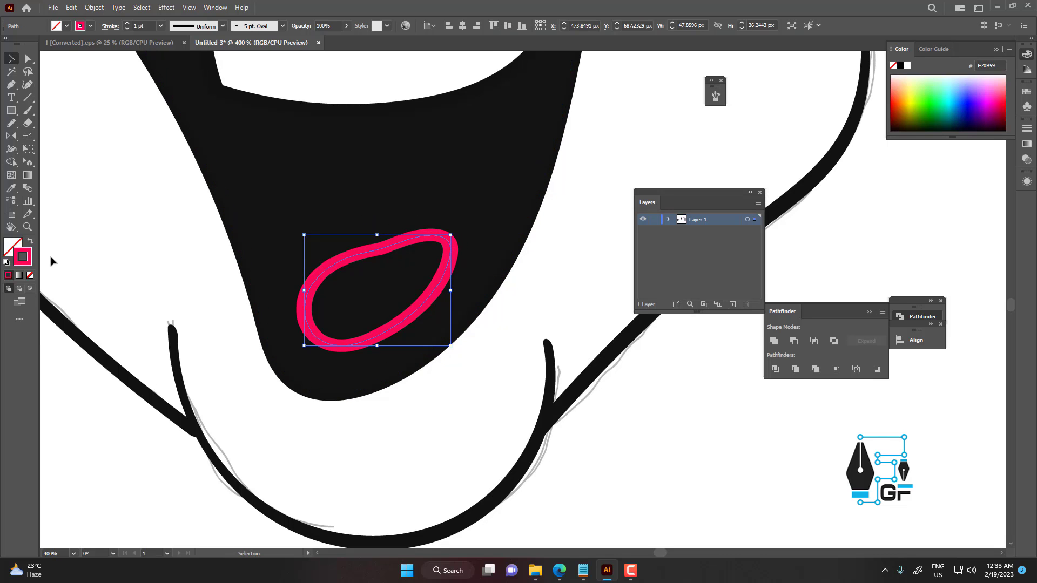
double_click(23, 256)
text(111111)
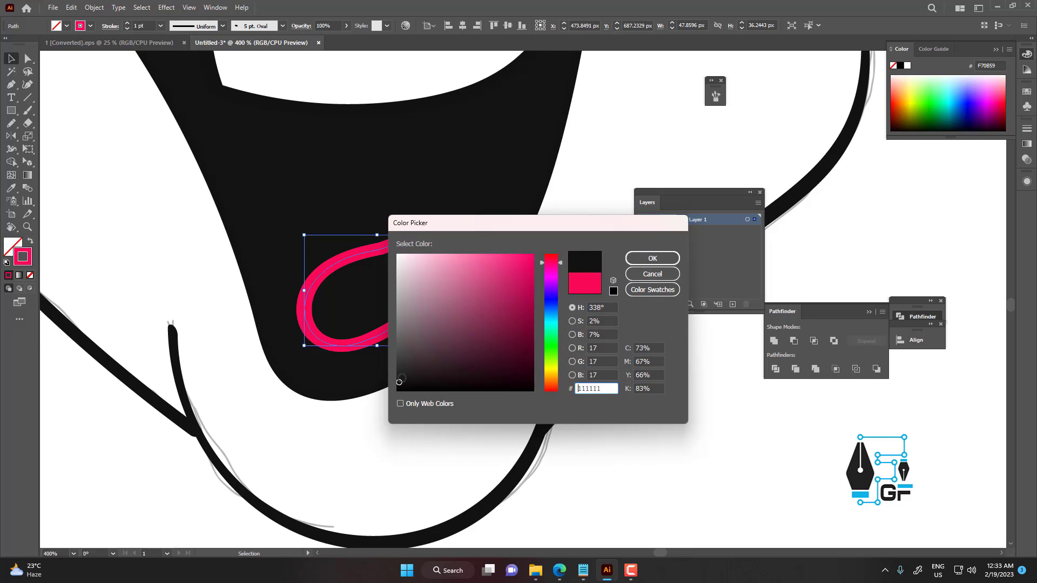
click(643, 260)
key(ctrl+alt+3)
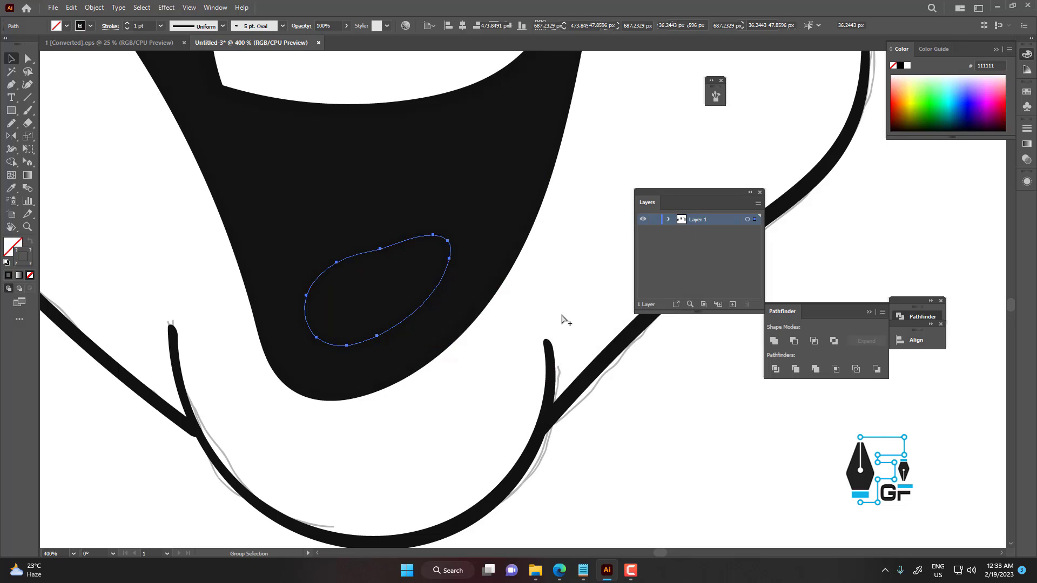
scroll(451, 267, up, 1)
click(451, 266)
scroll(452, 267, up, 1)
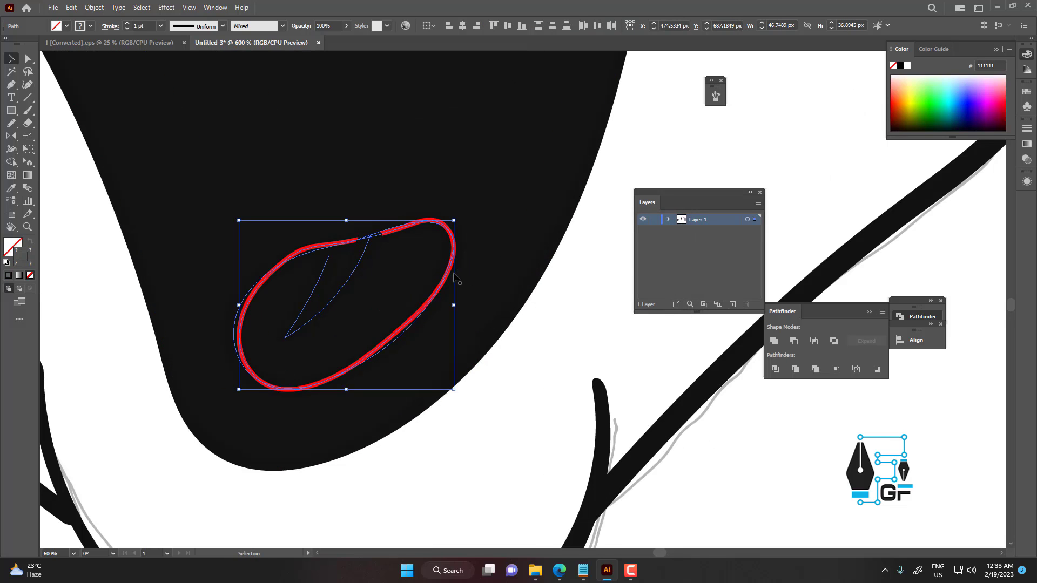
scroll(454, 277, down, 1)
scroll(454, 260, up, 1)
scroll(454, 260, down, 2)
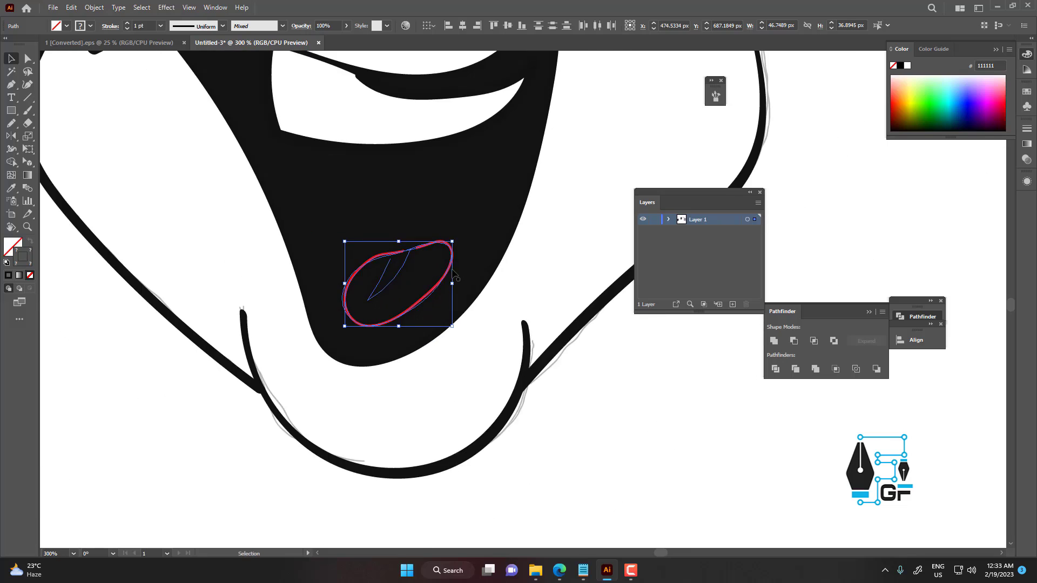
scroll(453, 268, up, 1)
key(ctrl)
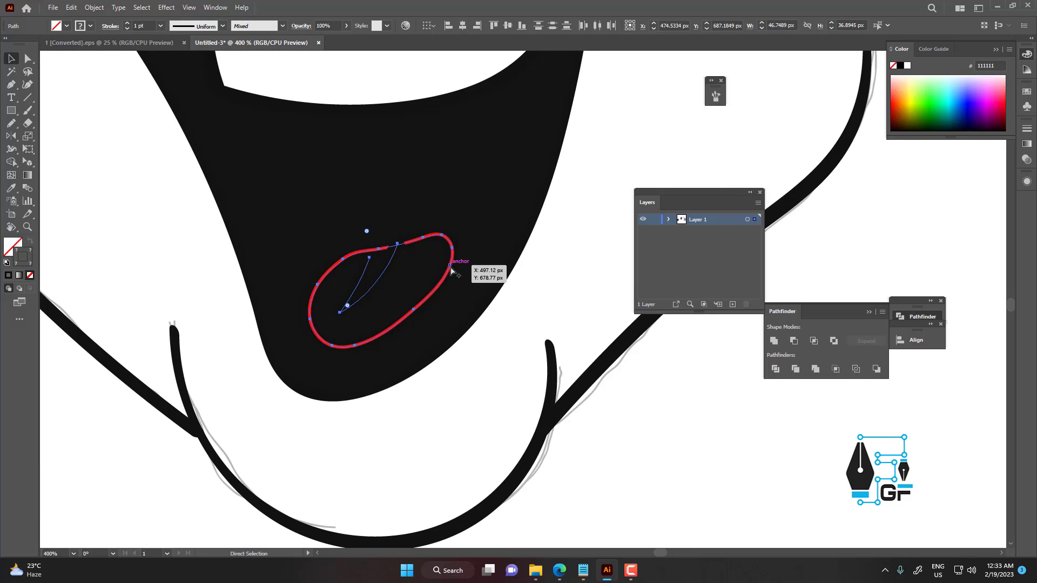
key(ctrl+x)
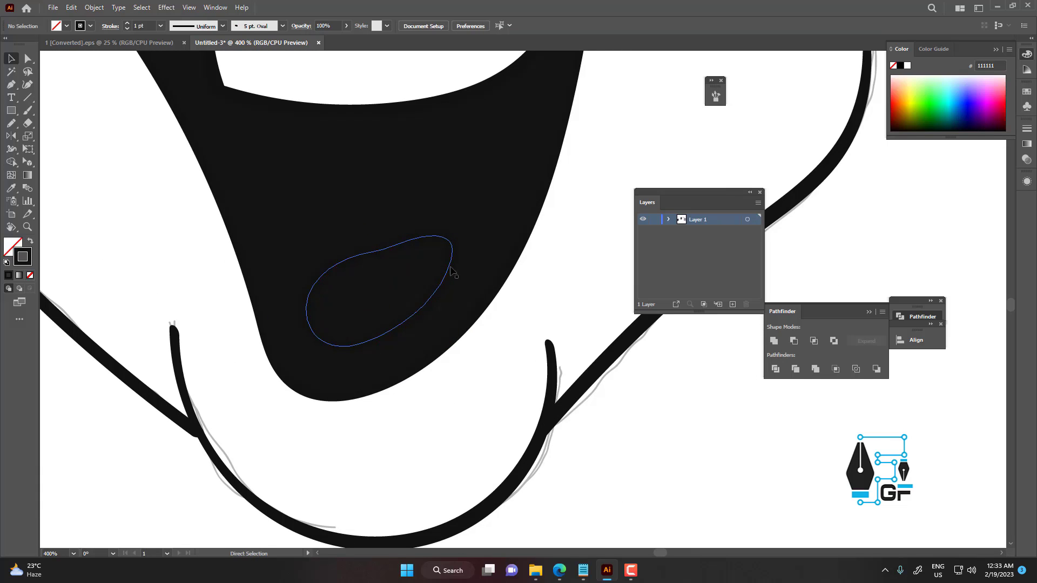
Cut the black mouth fill and show the hidden tongue shape and its crease line
click(407, 278)
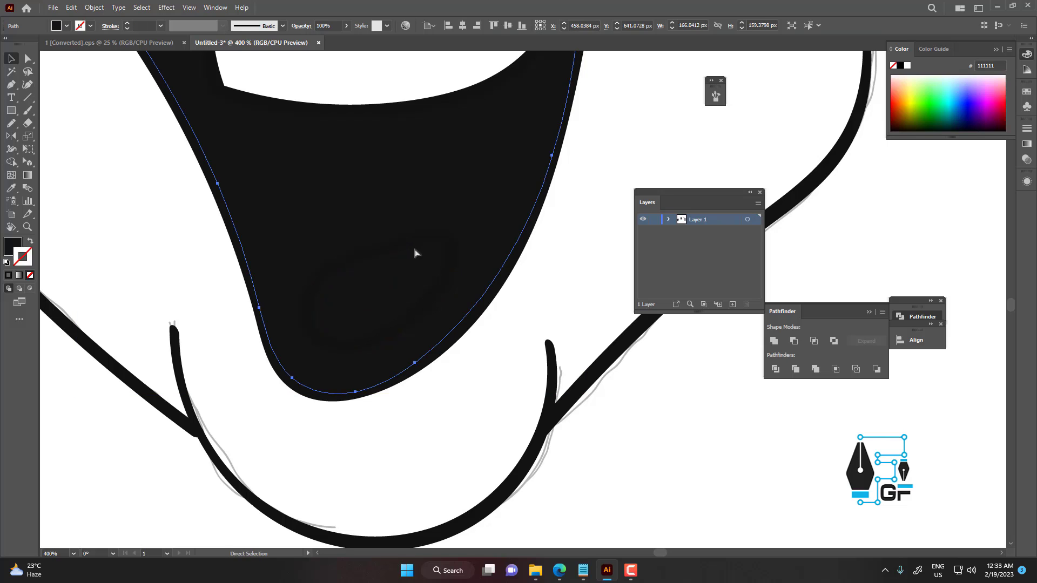
key(ctrl+x)
click(435, 239)
key(ctrl+2)
key(ctrl+alt+3)
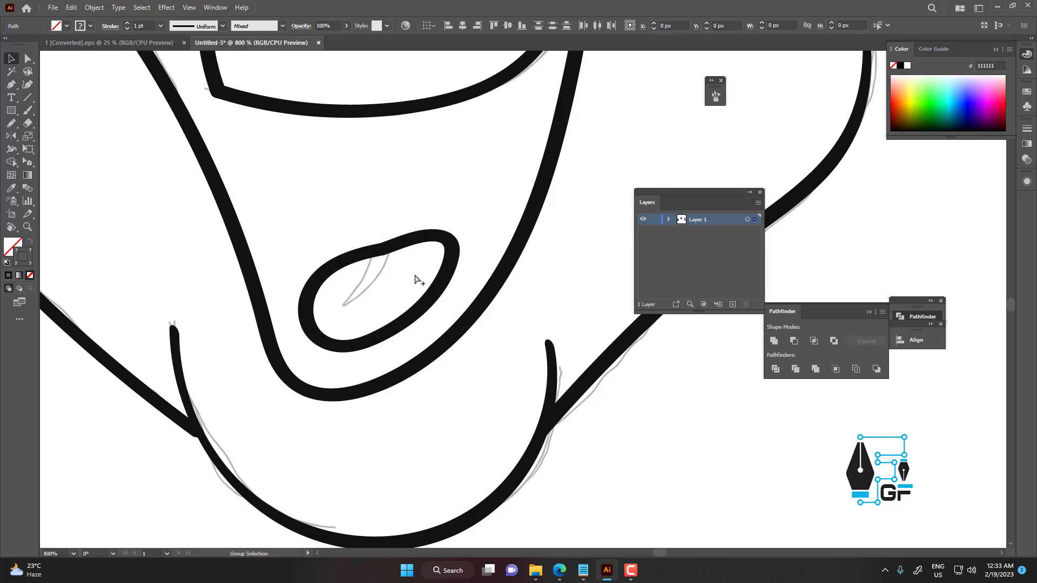
Turn the red stroke of the inner tongue shape into a fill and send the shape behind the black outlines
scroll(416, 279, up, 2)
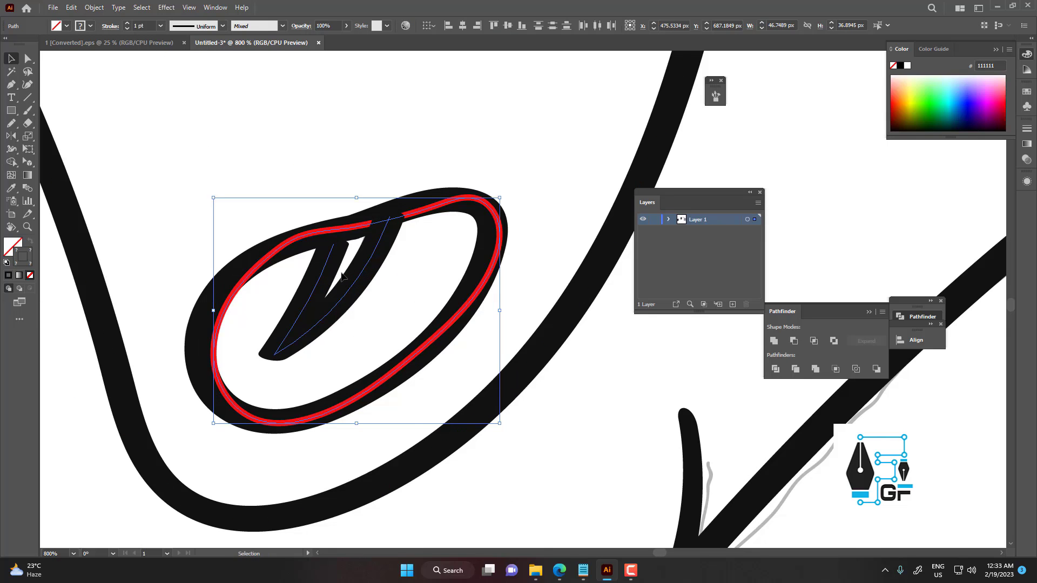
click(433, 230)
drag(448, 194, 459, 138)
key(ctrl+z)
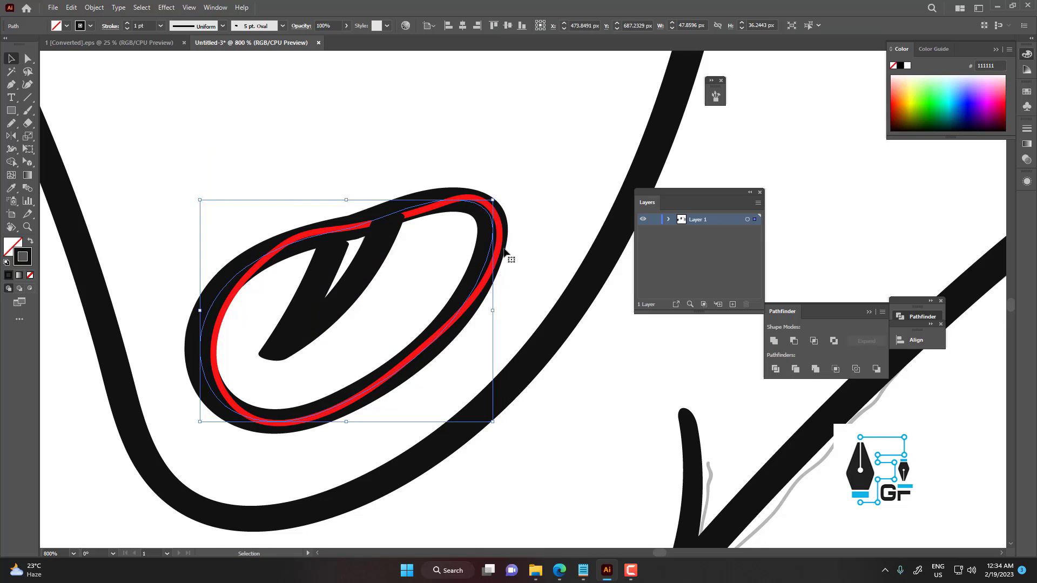
drag(501, 248, 554, 125)
key(ctrl+z)
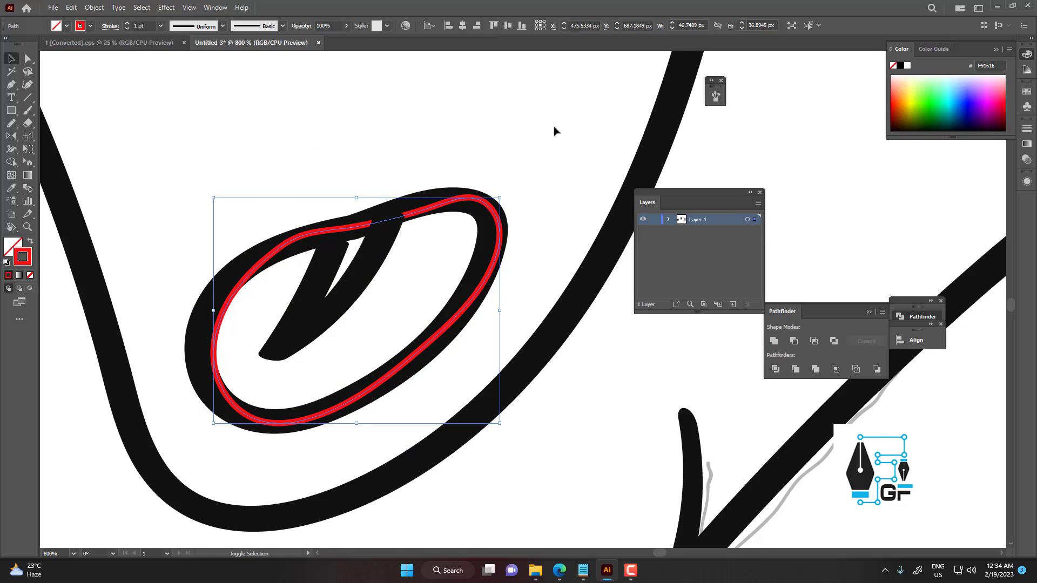
key(shift+x)
key(a)
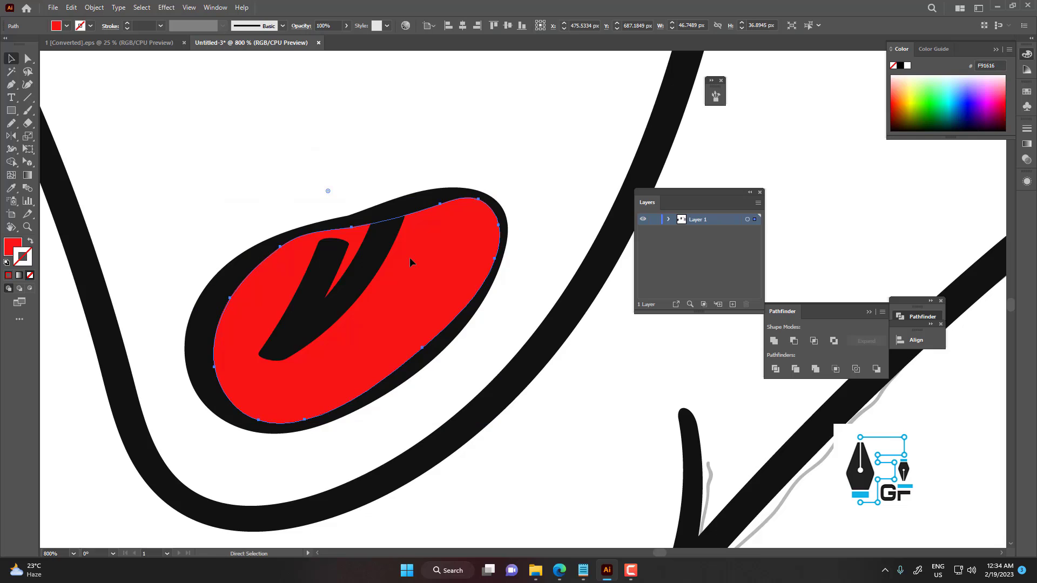
key(ctrl+shift+bracketleft)
key(v)
Nudge the tongue's crease line slightly up against the outline and turn its black stroke into a fill
click(386, 259)
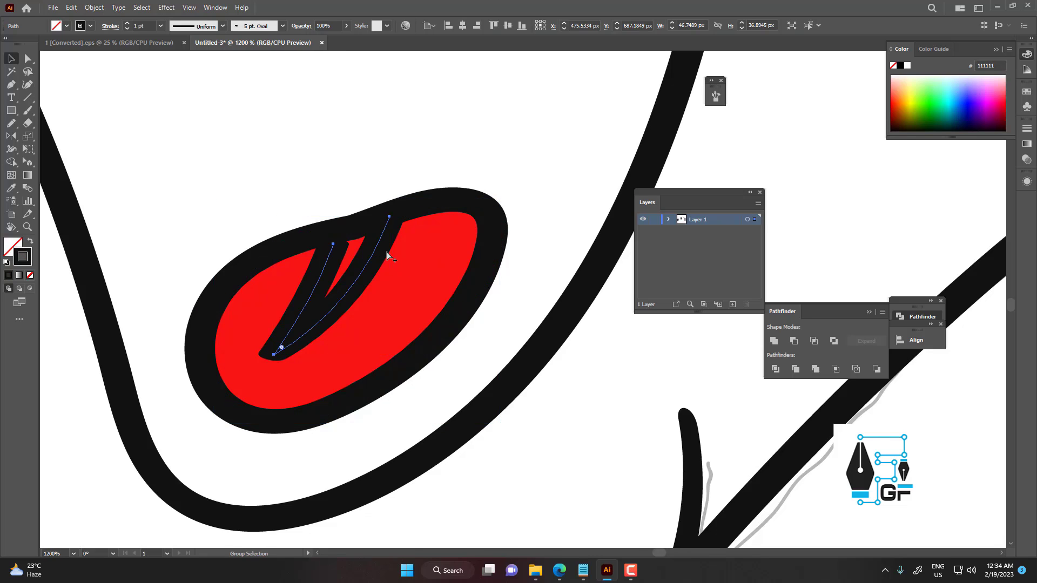
scroll(388, 259, up, 2)
drag(372, 246, 375, 236)
scroll(387, 234, down, 2)
key(ctrl+shift+b)
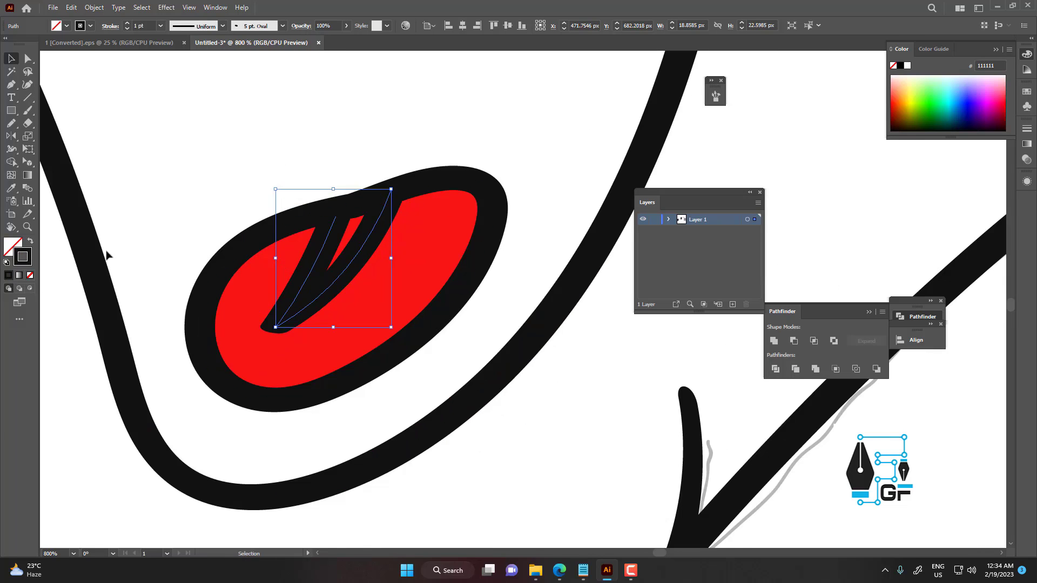
key(shift+x)
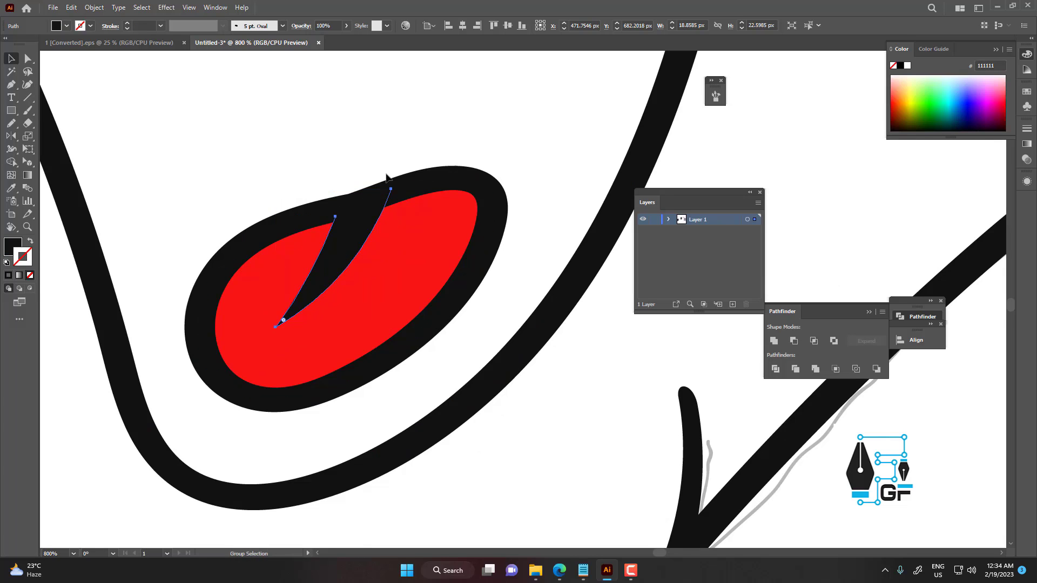
Bring the black mouth fill back in place behind the teeth and tongue
key(ctrl+alt+3)
scroll(435, 242, down, 5)
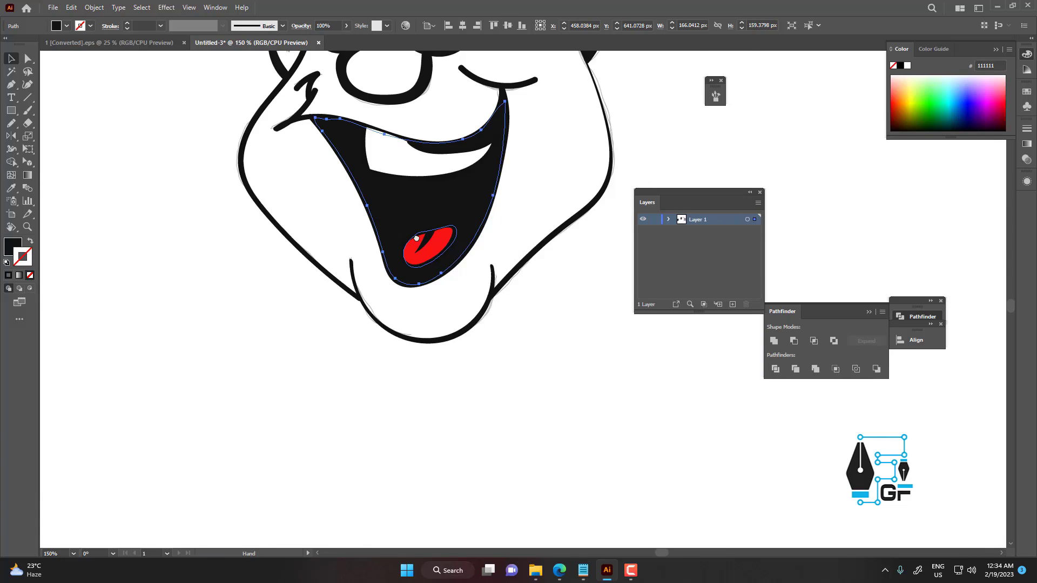
Deselect the mouth fill and inspect the finished mouth, first within the whole face and then up close around the teeth
drag(556, 305, 425, 410)
click(454, 319)
scroll(398, 317, down, 3)
scroll(401, 318, up, 2)
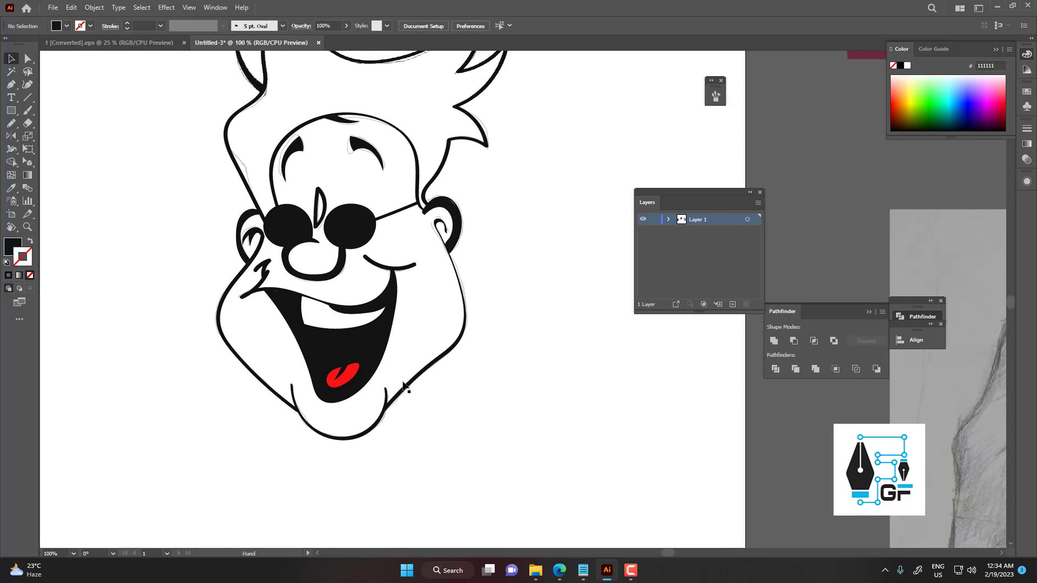
scroll(341, 317, up, 2)
alt+click(352, 303)
scroll(352, 303, up, 2)
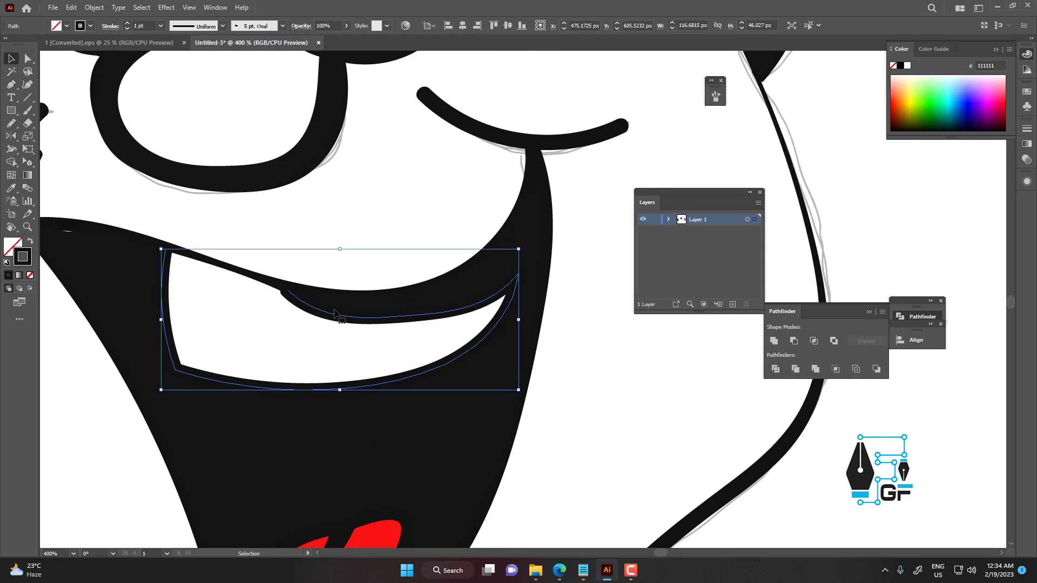
Try deleting the white teeth shape from the mouth, then undo the deletion
click(294, 237)
drag(295, 245, 322, 255)
click(270, 320)
key(Delete)
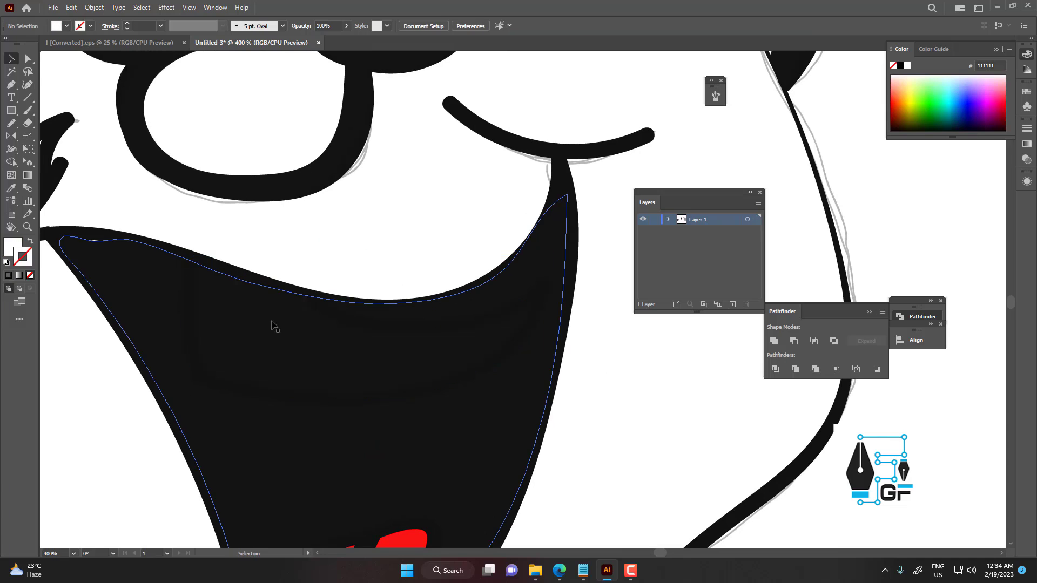
key(ctrl+z)
Set the Paintbrush to a 1 pt stroke in near-black 0C0C0C and draw a short curved test stroke beside the face
scroll(389, 276, down, 4)
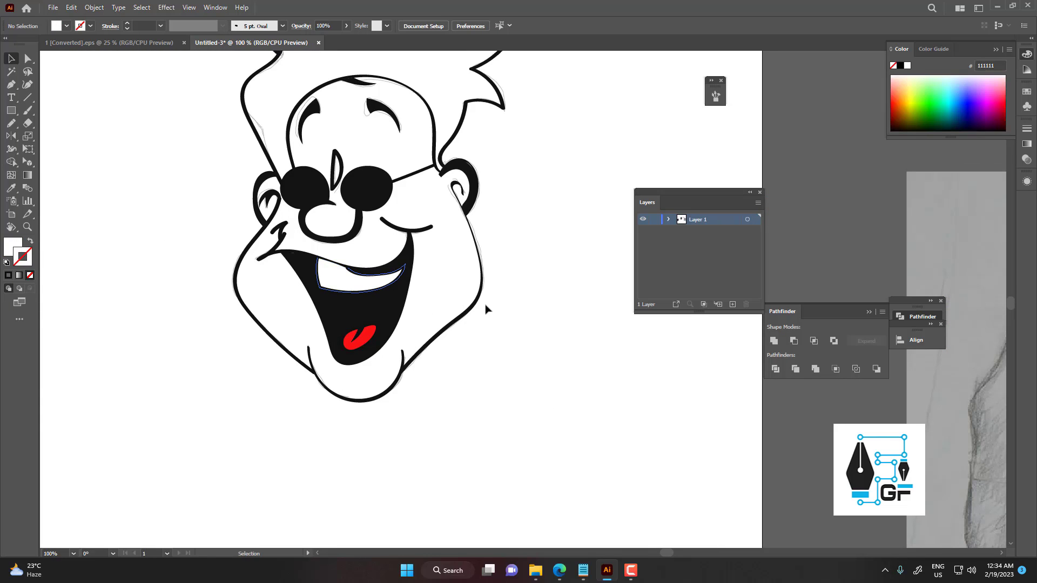
scroll(489, 309, down, 2)
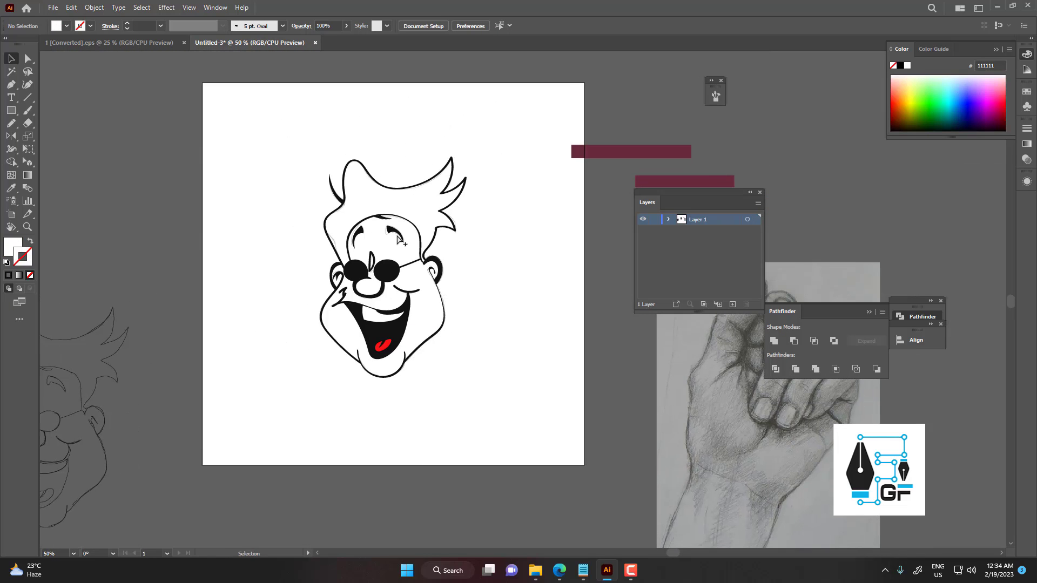
scroll(410, 324, up, 1)
scroll(382, 317, up, 1)
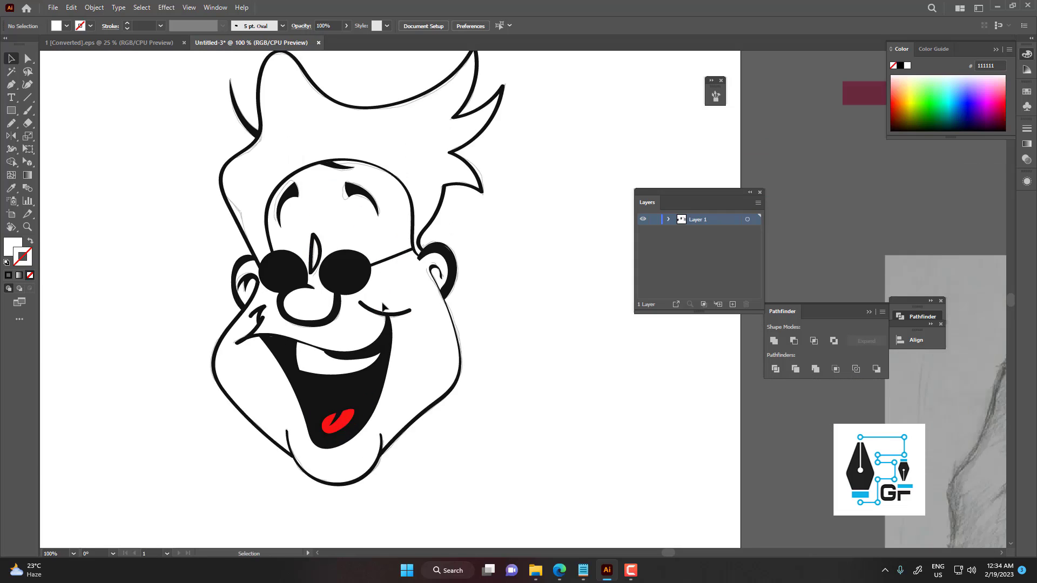
mouse_move(358, 217)
mouse_down()
mouse_move(371, 284)
mouse_move(392, 313)
mouse_up()
key(b)
key(shift+x)
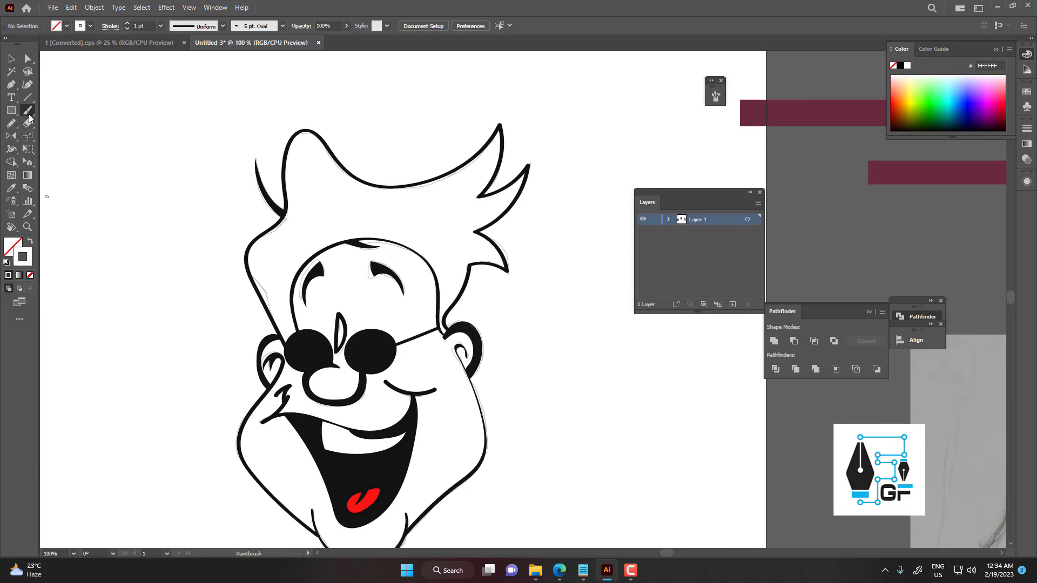
click(160, 26)
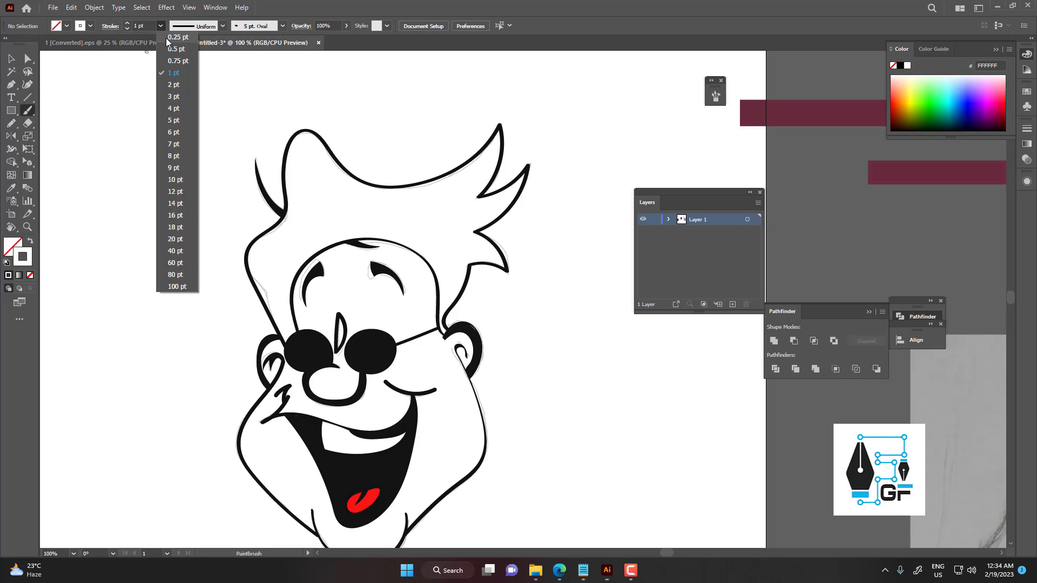
click(174, 78)
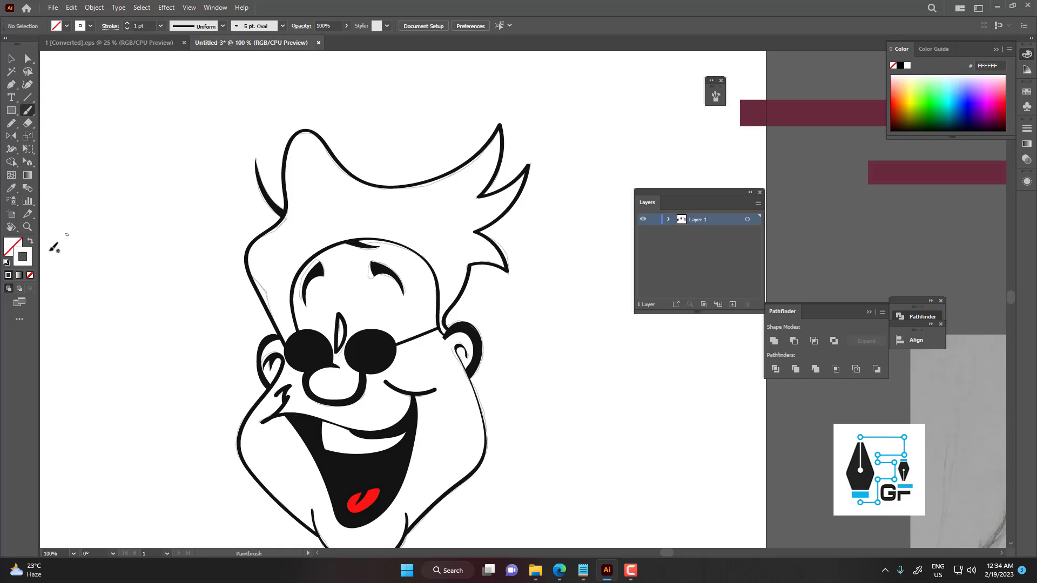
double_click(24, 260)
drag(398, 361, 397, 382)
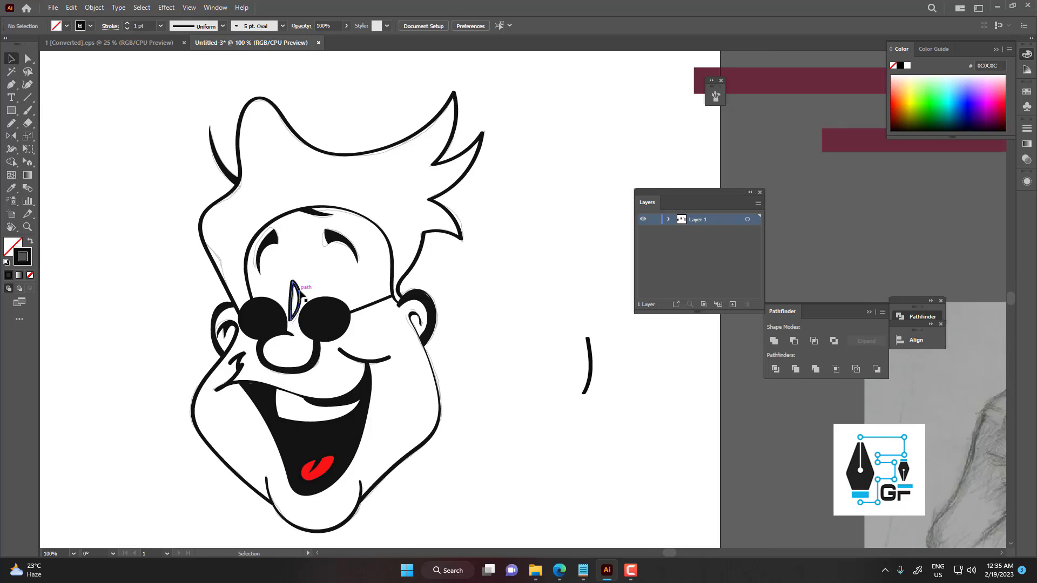
Turn the black stroke of the frown line between the glasses into a fill and nudge it slightly left and down
click(299, 288)
key(shift+x)
click(330, 286)
scroll(330, 287, up, 2)
drag(244, 299, 306, 294)
click(327, 291)
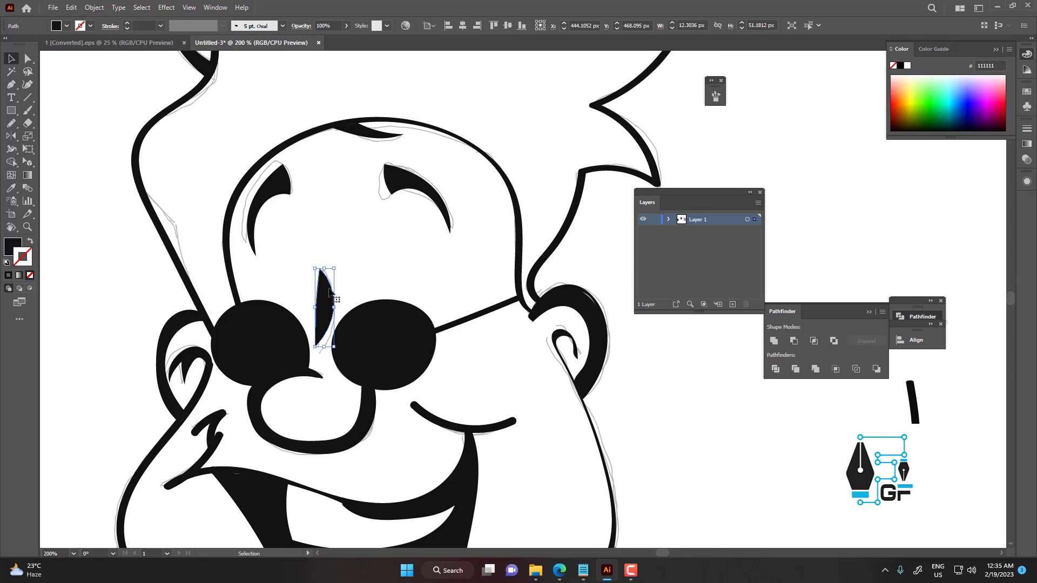
key(Left)
key(Down)
click(355, 274)
Try a Paintbrush hair strand in the hair above the left temple, then undo it
scroll(355, 274, down, 4)
key(ctrl+plus)
key(ctrl+plus)
key(ctrl+plus)
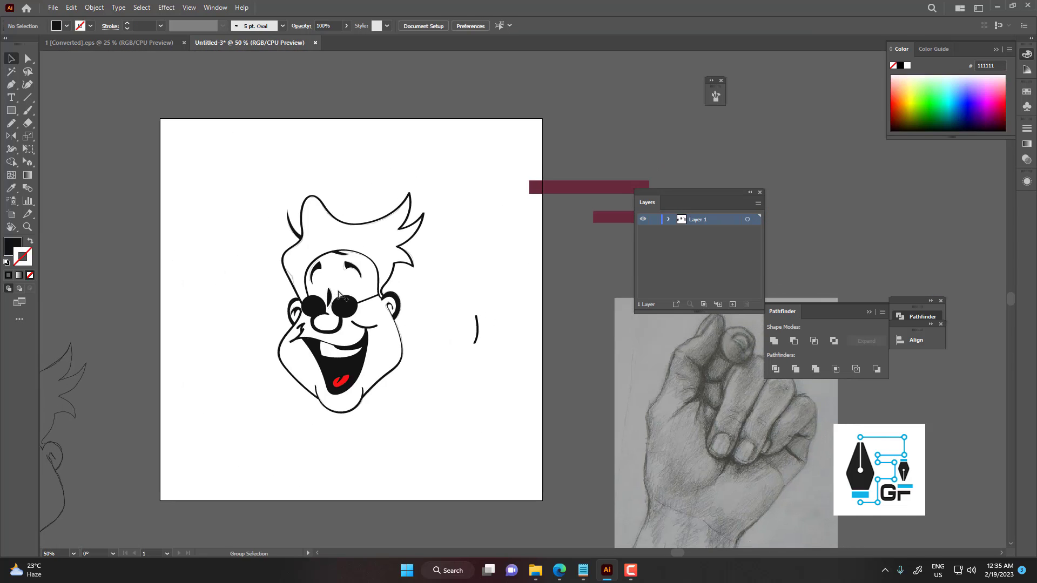
key(n)
key(b)
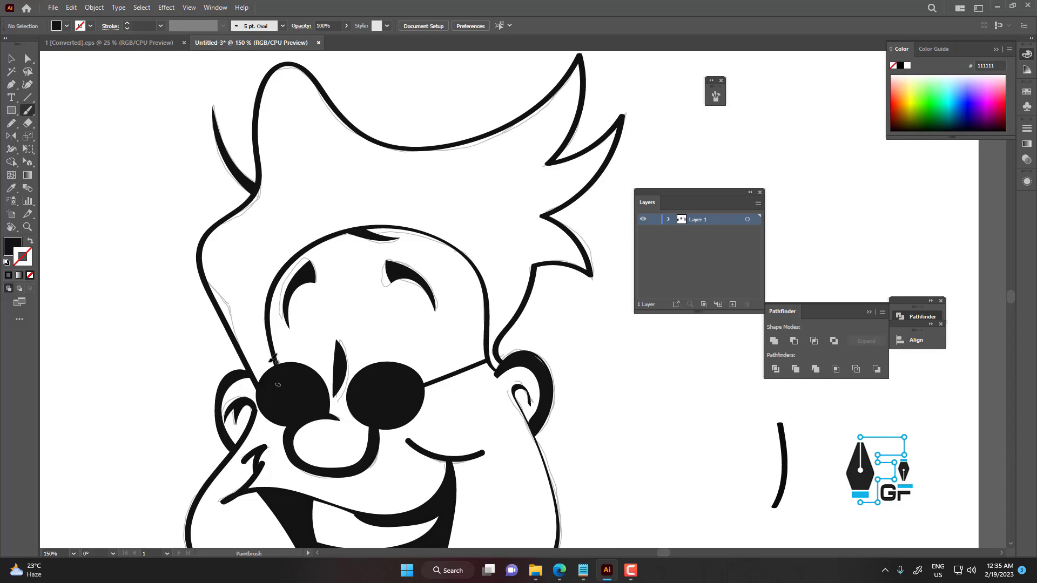
mouse_move(244, 251)
mouse_down()
mouse_move(252, 320)
mouse_move(233, 264)
mouse_move(236, 286)
mouse_up()
key(ctrl+z)
key(ctrl+z)
key(ctrl+z)
key(ctrl+z)
Try Paintbrush hair strands in the hair above the right temple, then undo them
mouse_move(499, 278)
mouse_down()
mouse_move(435, 196)
mouse_move(502, 263)
mouse_move(467, 194)
mouse_move(499, 285)
mouse_move(503, 256)
mouse_move(422, 196)
mouse_up()
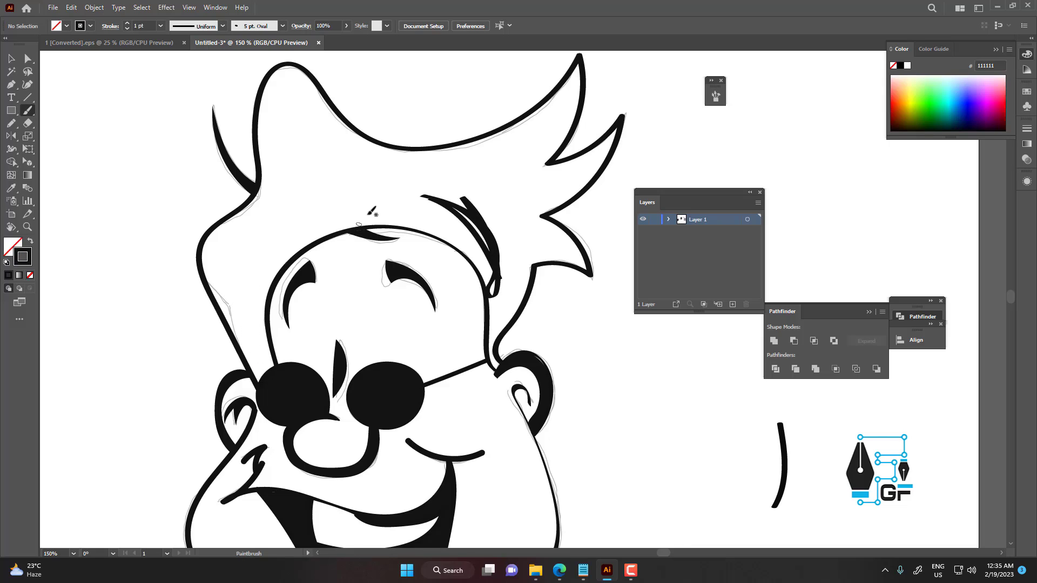
key(ctrl+z)
key(ctrl+z)
key(ctrl+z)
key(ctrl+z)
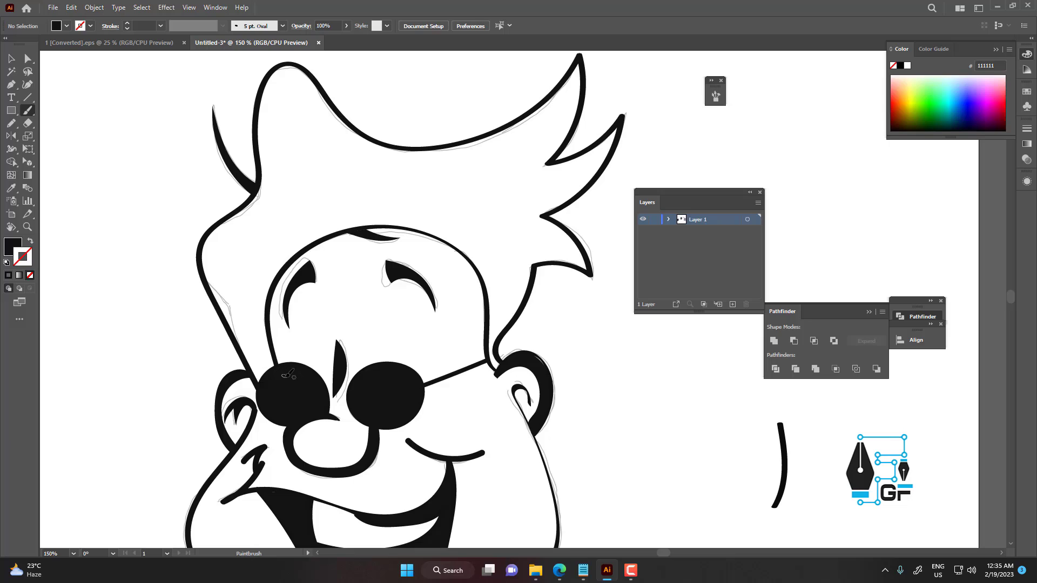
Draw a closed outline of spiky hair strands at the left temple with the Paintbrush and turn its stroke into a black fill
mouse_move(272, 267)
mouse_down()
mouse_move(273, 245)
mouse_move(257, 288)
mouse_move(258, 326)
mouse_move(247, 253)
mouse_move(234, 293)
mouse_move(239, 324)
mouse_move(221, 278)
mouse_move(225, 307)
mouse_up()
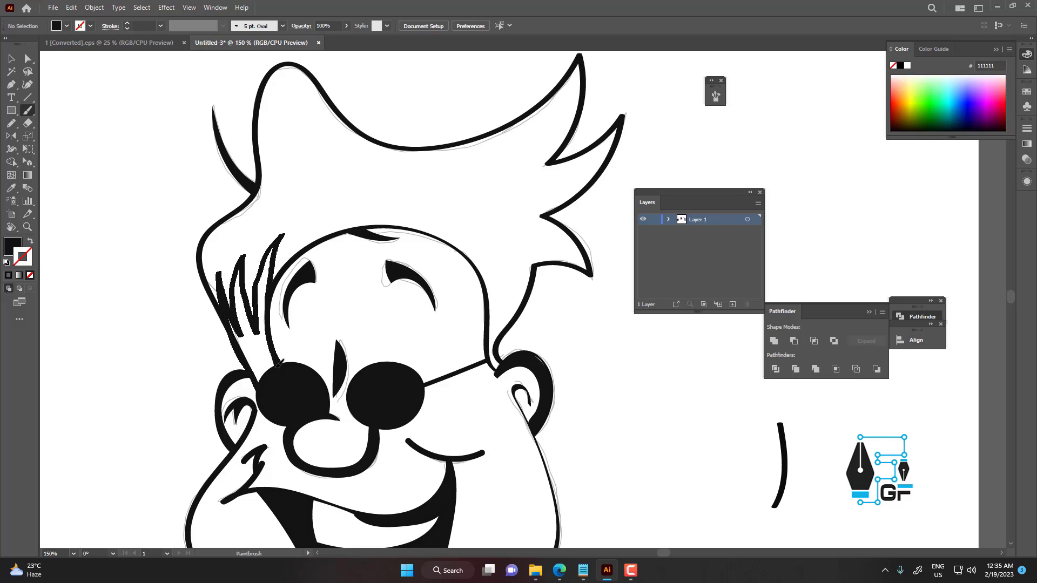
drag(276, 367, 276, 367)
key(v)
drag(304, 226, 265, 238)
key(shift+x)
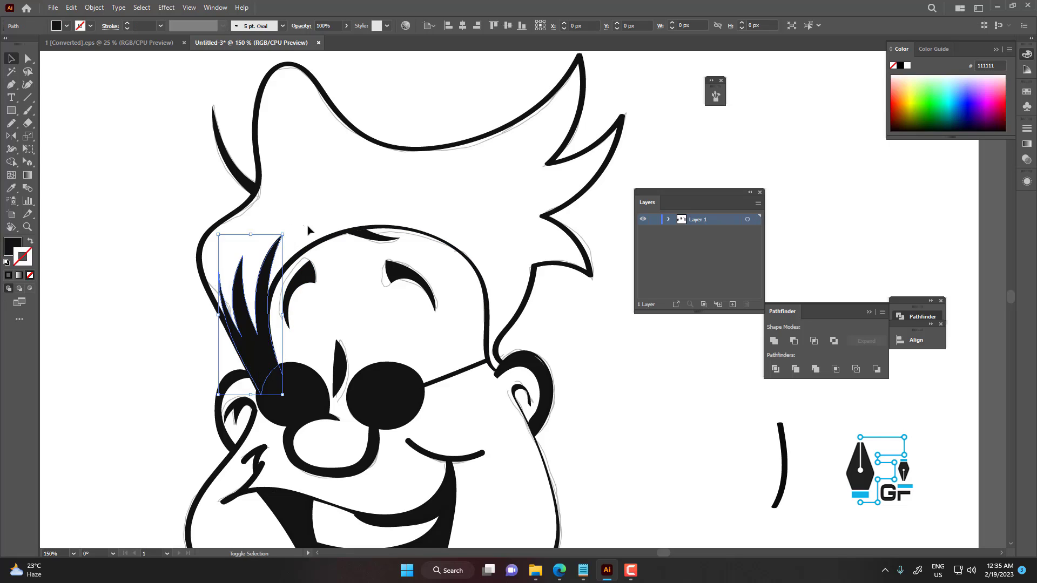
click(295, 227)
Draw a closed black outline of spiky hair strands at the right temple with the Paintbrush, reaching from the ear into the lowest hair spike
scroll(282, 228, down, 3)
scroll(346, 235, up, 2)
key(b)
drag(371, 301, 365, 356)
scroll(376, 331, up, 2)
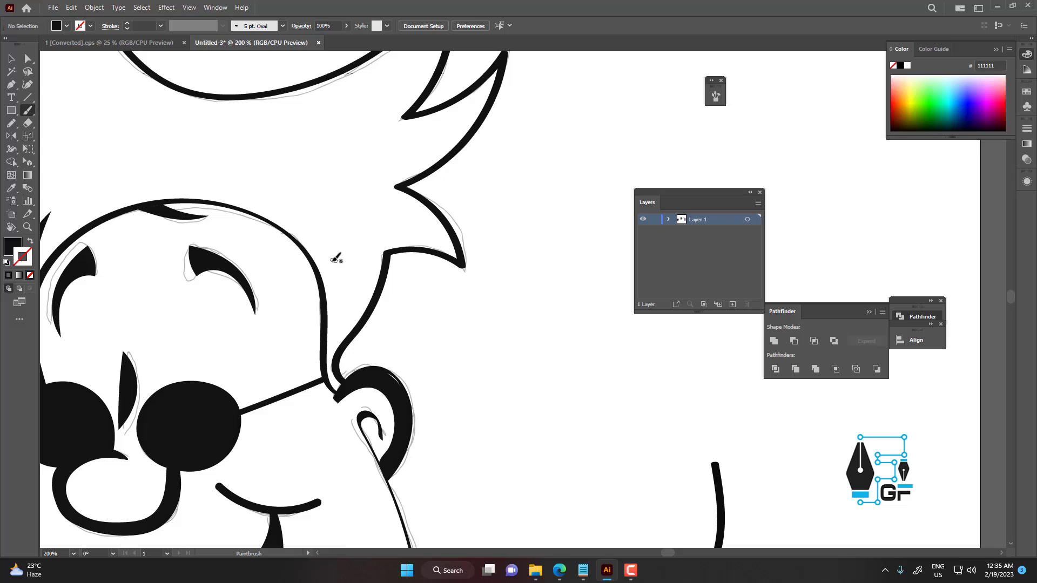
key(shift+x)
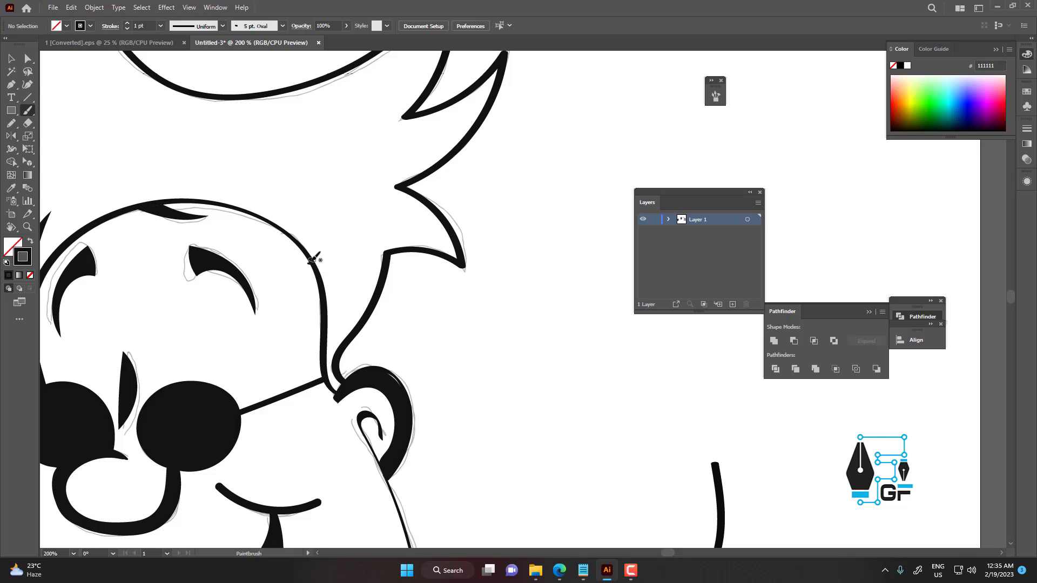
mouse_move(312, 262)
mouse_down()
mouse_move(287, 201)
mouse_move(324, 241)
mouse_move(340, 295)
mouse_up()
mouse_move(295, 176)
mouse_down()
mouse_move(339, 215)
mouse_move(355, 274)
mouse_move(365, 237)
mouse_move(344, 178)
mouse_move(374, 233)
mouse_move(366, 175)
mouse_move(399, 215)
mouse_move(444, 243)
mouse_move(395, 237)
mouse_move(425, 246)
mouse_up()
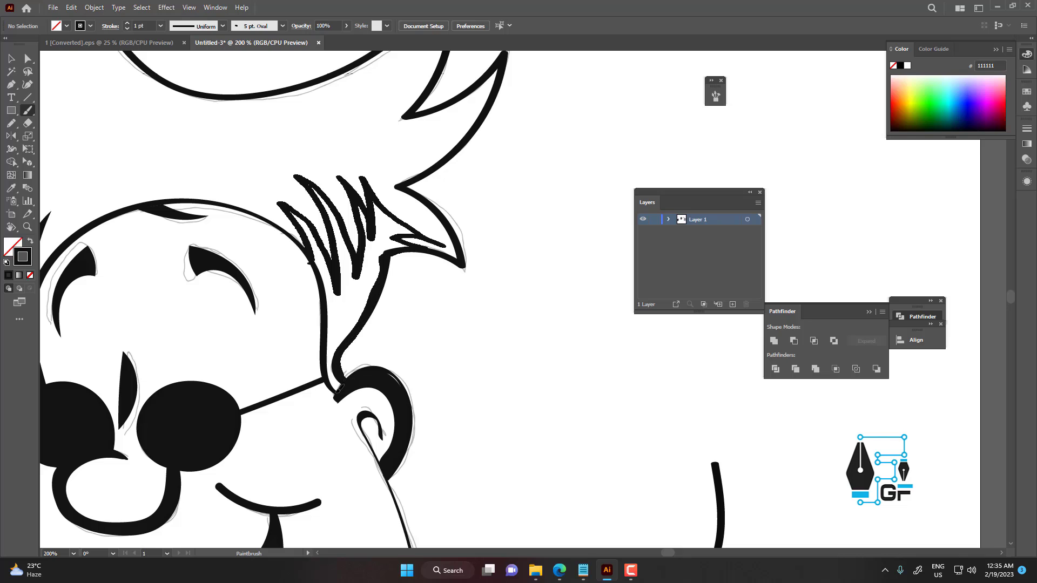
drag(325, 328, 312, 260)
Turn the stroke of the right temple's hair strands into a solid black fill
key(v)
click(341, 233)
key(shift+x)
click(447, 298)
Draw a closed thickening contour with the Paintbrush along the inside of the rounded hair tuft at the upper left
scroll(458, 285, down, 4)
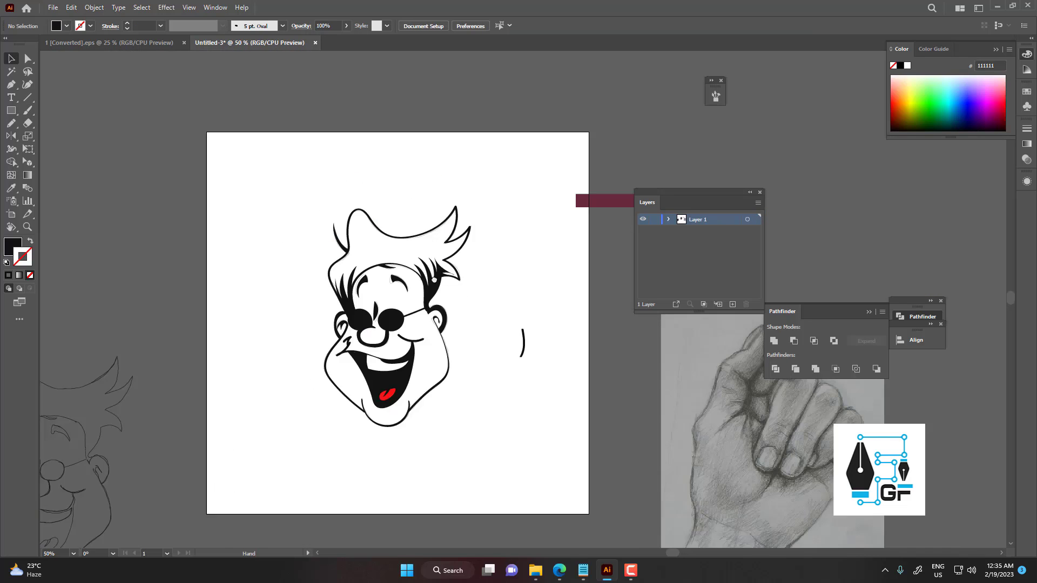
scroll(437, 278, down, 2)
scroll(417, 276, up, 1)
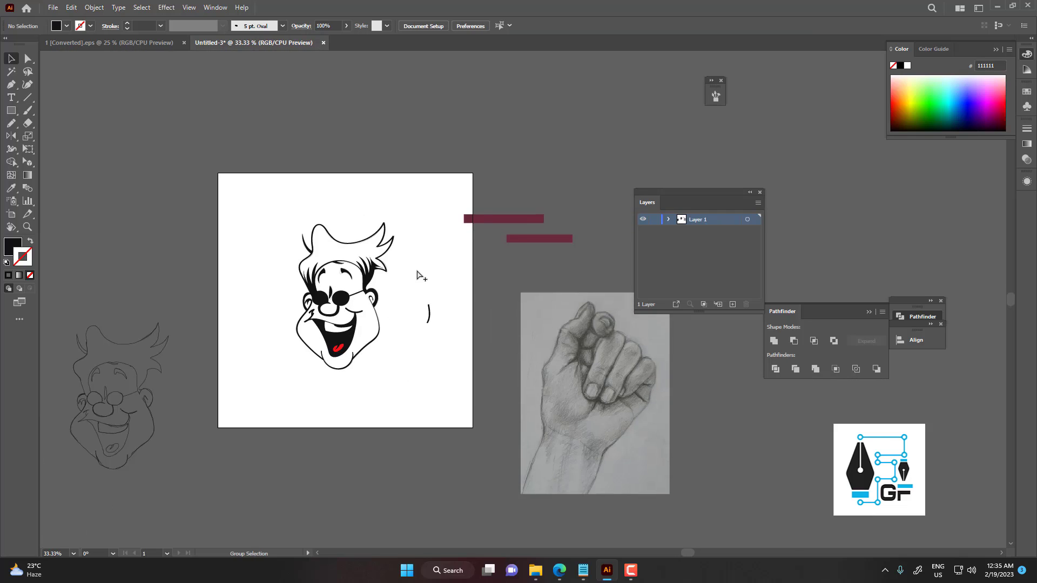
scroll(417, 276, up, 1)
scroll(323, 411, up, 3)
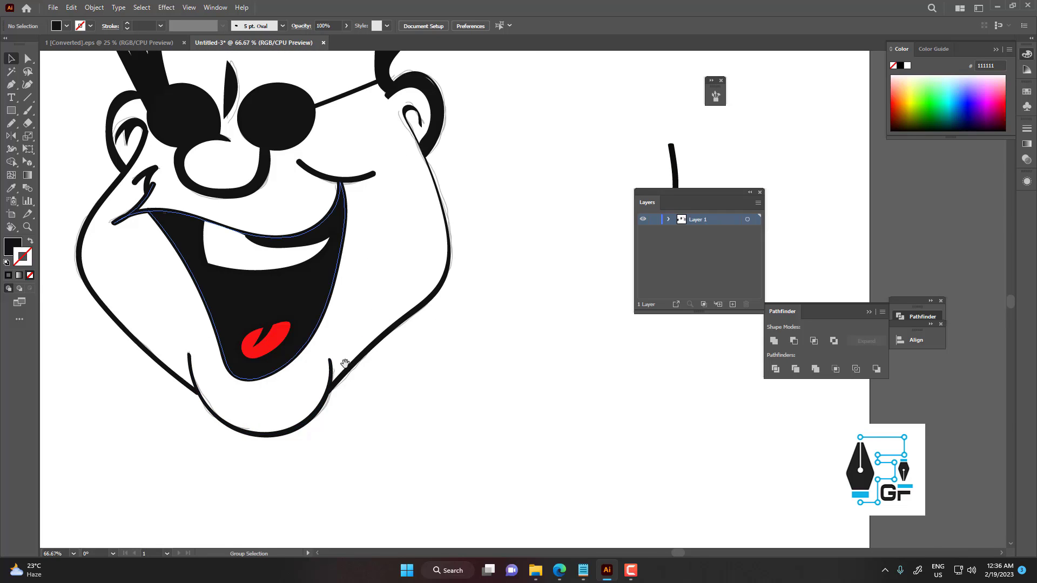
scroll(437, 299, down, 3)
scroll(256, 219, up, 4)
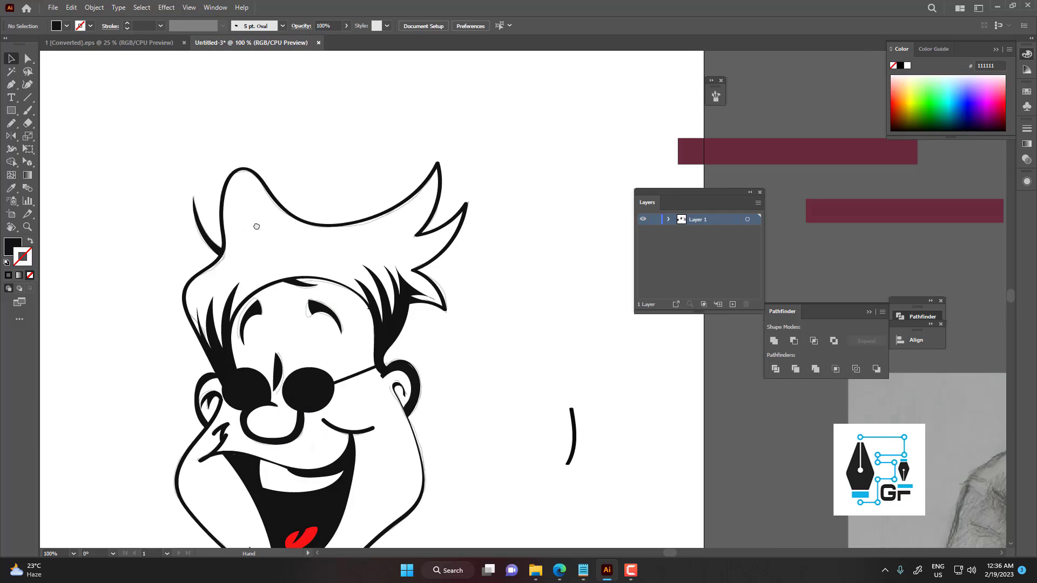
key(b)
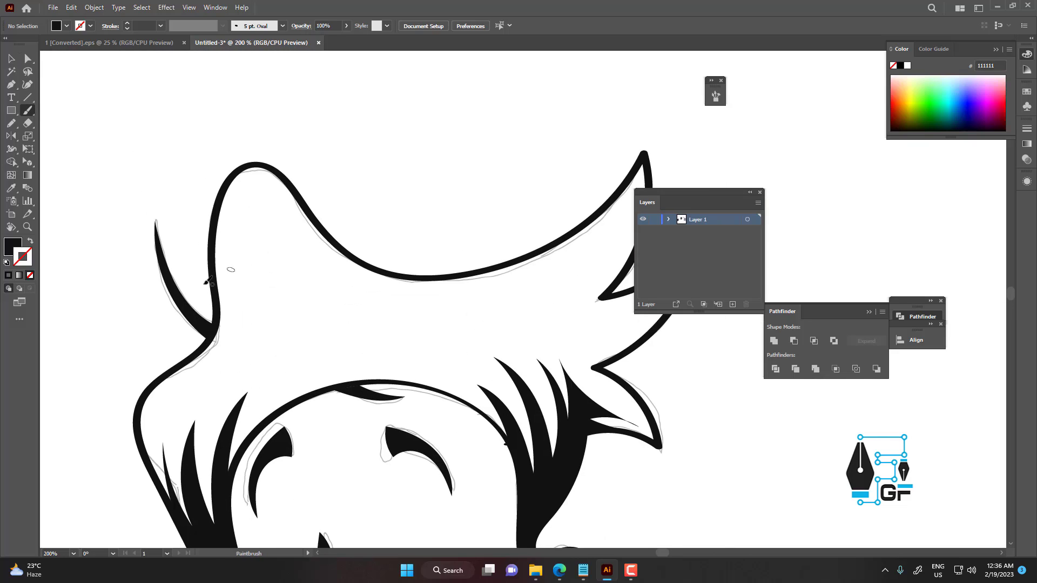
mouse_move(225, 326)
mouse_down()
mouse_move(228, 204)
mouse_move(251, 176)
mouse_move(338, 241)
mouse_up()
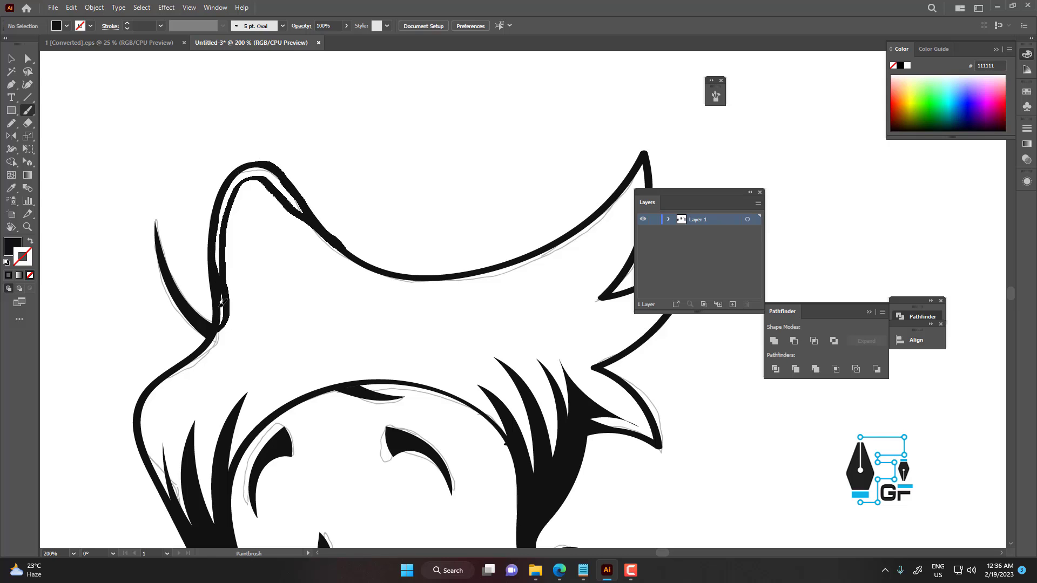
drag(215, 319, 218, 328)
Turn the stroke of the rounded hair tuft's inner contour into a solid black fill
key(v)
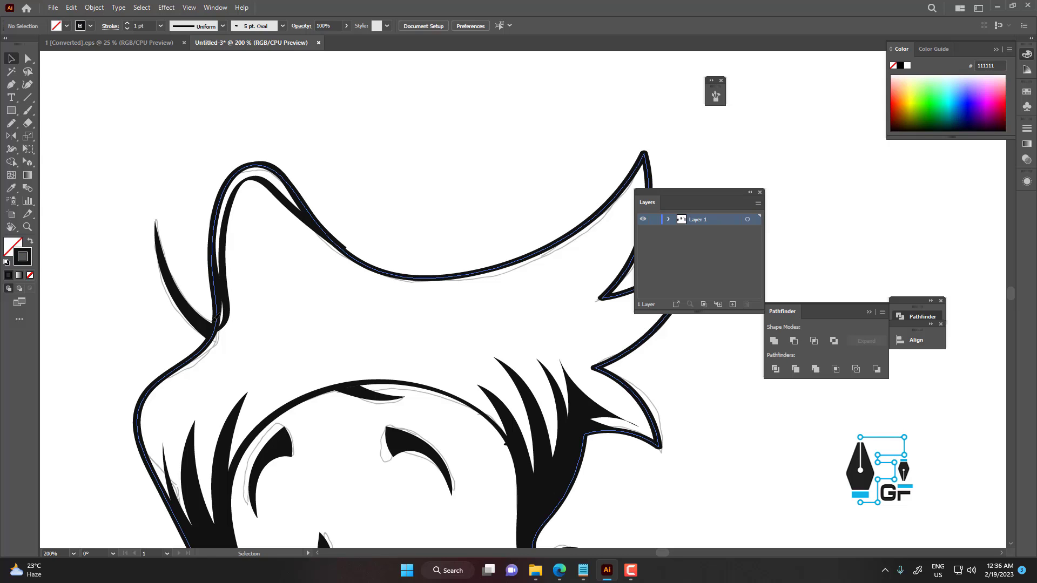
click(272, 186)
key(shift+x)
click(360, 169)
Try a Paintbrush stroke just below the hair outline leading up to the tallest right-hand spike, then remove it
scroll(360, 170, down, 3)
drag(373, 175, 271, 199)
scroll(354, 180, up, 2)
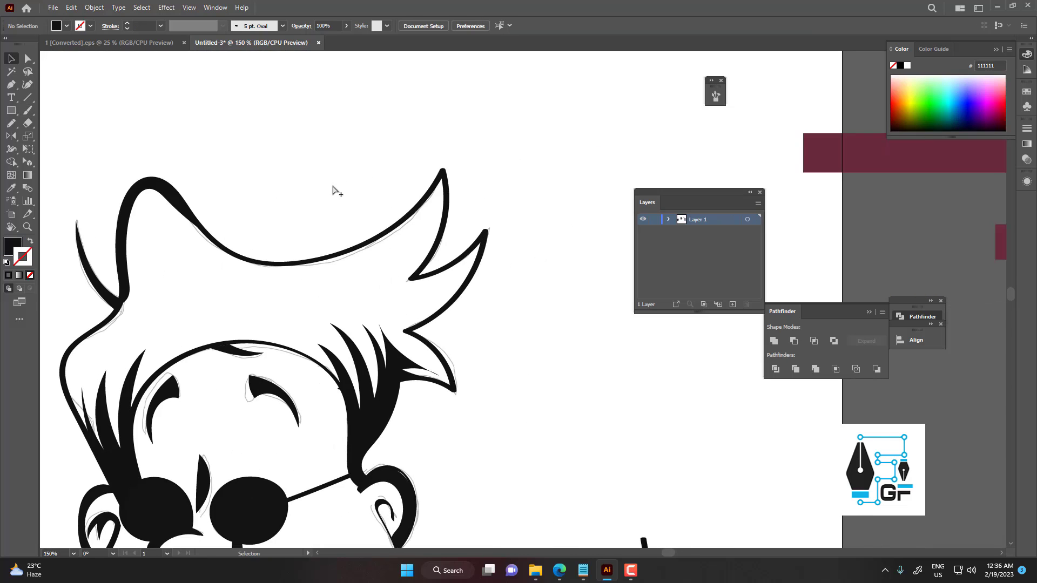
scroll(330, 205, down, 3)
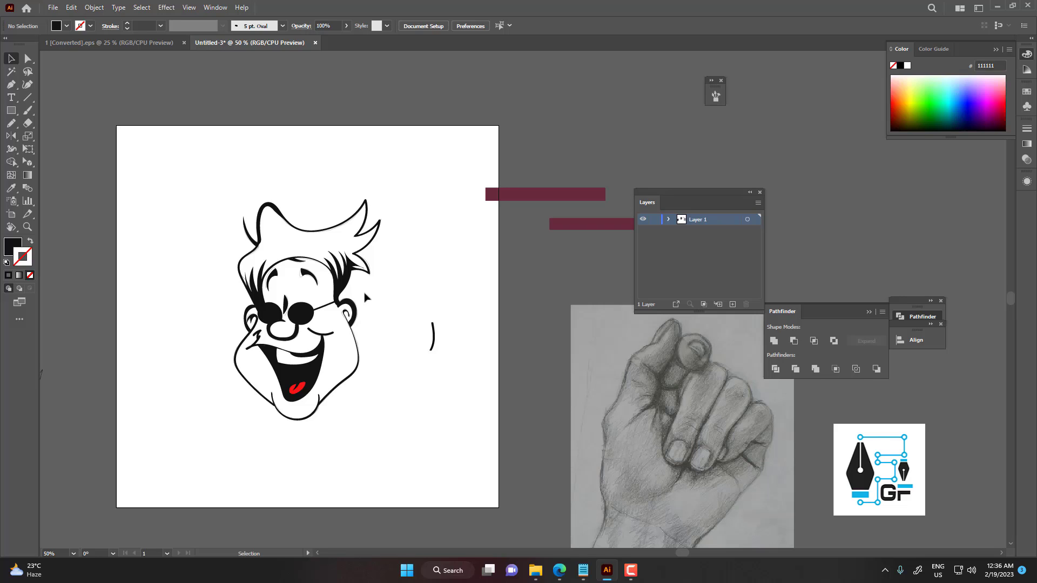
key(b)
scroll(369, 289, up, 4)
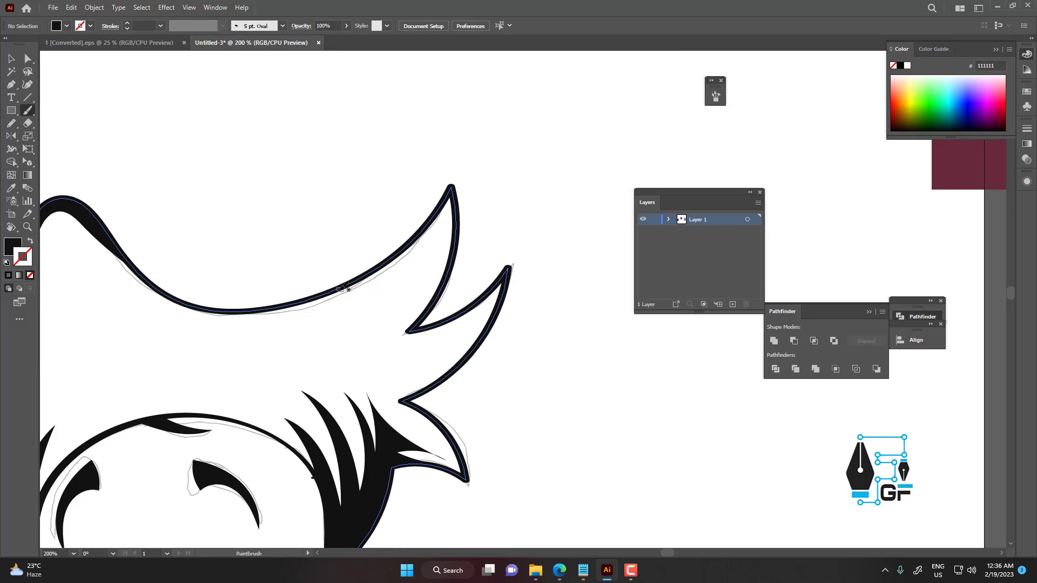
mouse_move(340, 289)
mouse_down()
mouse_move(392, 270)
mouse_move(442, 220)
mouse_up()
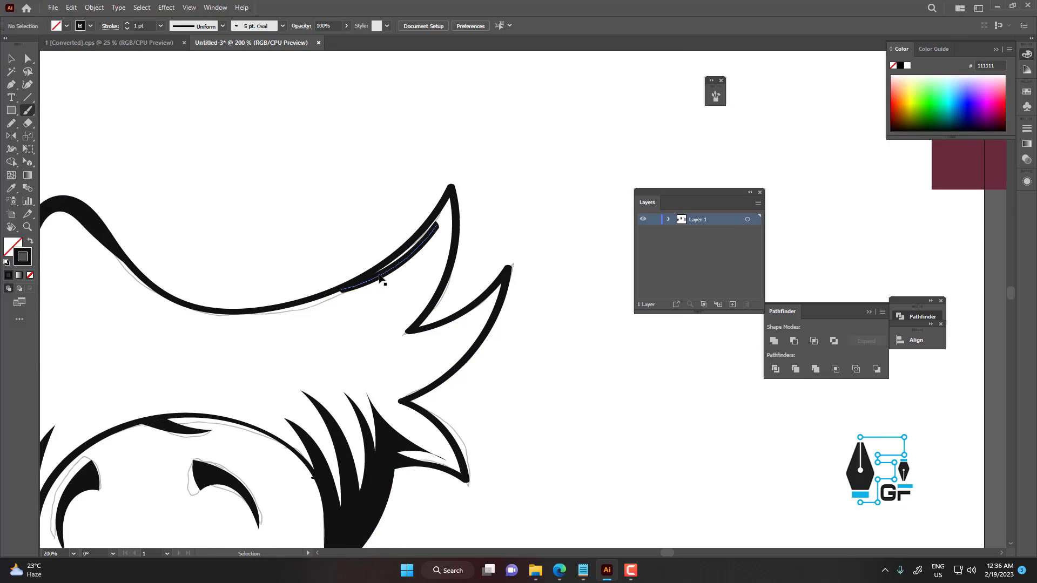
mouse_move(338, 290)
mouse_down()
mouse_move(381, 277)
mouse_move(442, 222)
mouse_up()
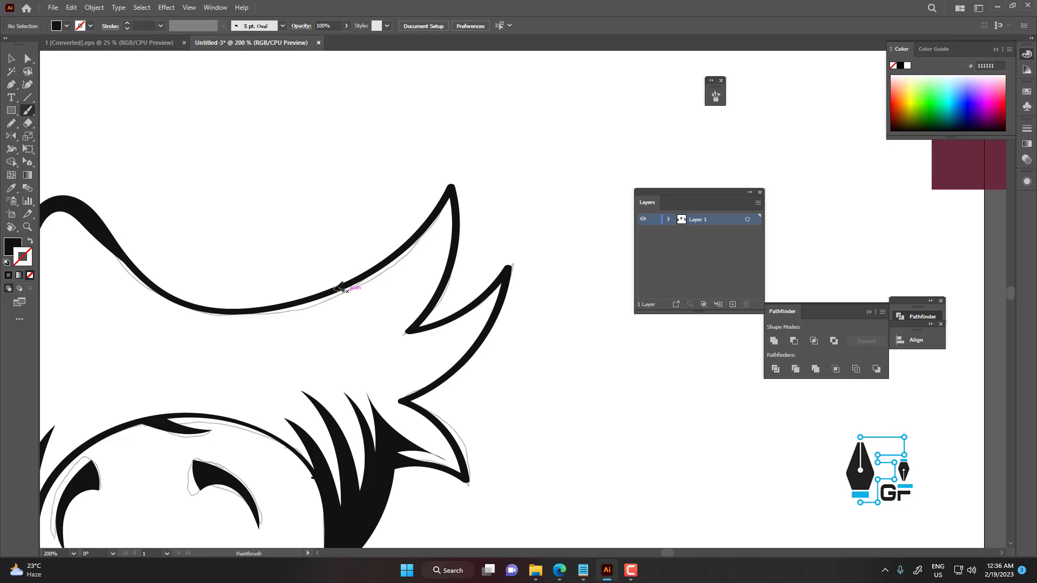
Draw a closed Paintbrush contour inside the tallest right-hand hair spike and fill it solid black to thicken the outline
mouse_move(336, 290)
mouse_down()
mouse_move(391, 269)
mouse_move(447, 217)
mouse_move(419, 297)
mouse_move(375, 277)
mouse_move(409, 261)
mouse_move(445, 218)
mouse_move(390, 270)
mouse_move(447, 220)
mouse_move(412, 324)
mouse_move(443, 284)
mouse_move(430, 266)
mouse_up()
mouse_move(385, 268)
mouse_down()
mouse_move(453, 212)
mouse_move(432, 293)
mouse_up()
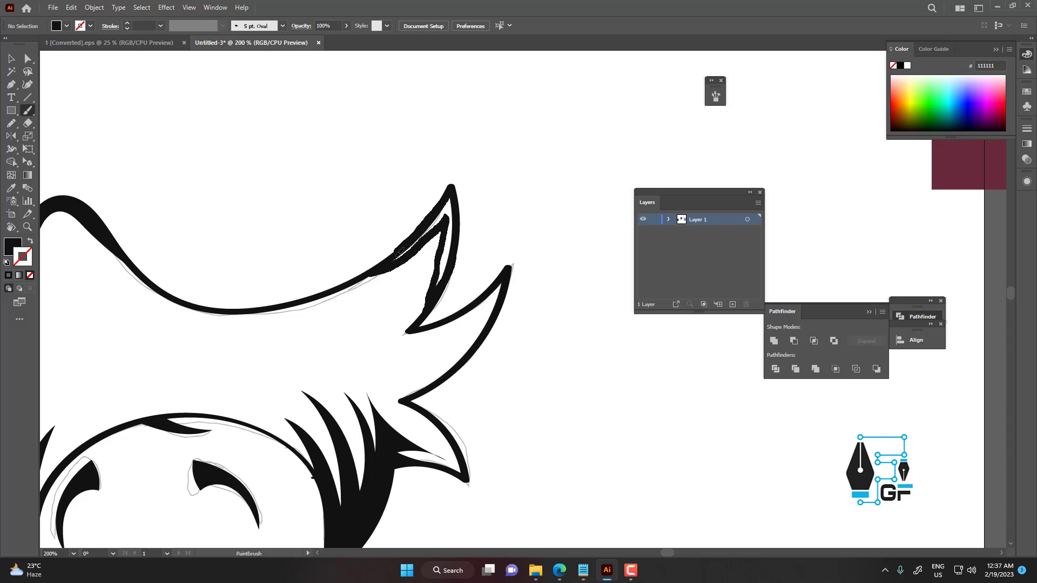
drag(392, 263, 392, 264)
key(v)
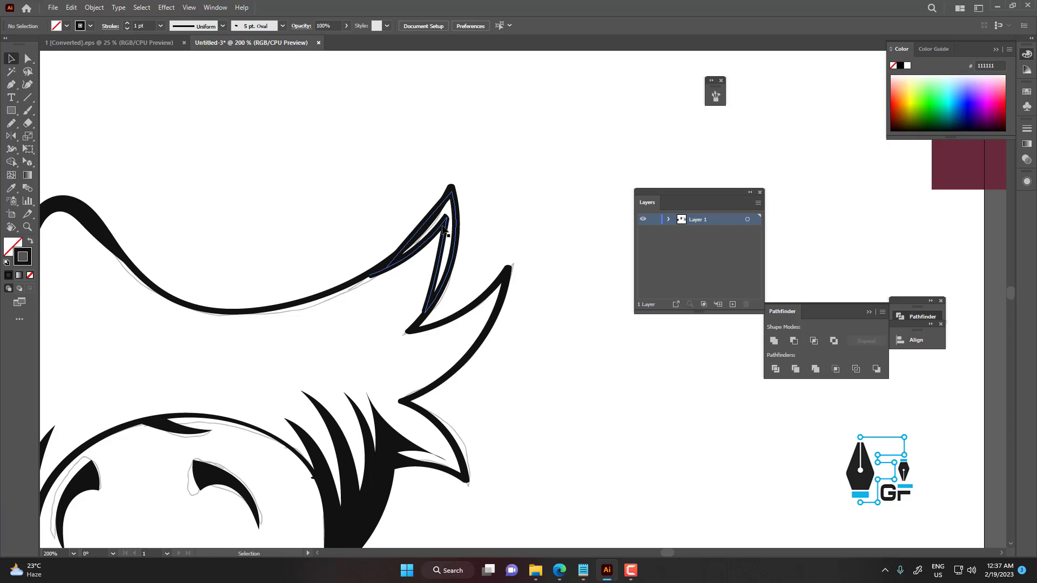
click(513, 200)
Draw a closed Paintbrush contour inside the second right-hand hair spike and fill it solid black to thicken the outline
scroll(485, 203, down, 4)
scroll(484, 216, up, 2)
mouse_move(493, 211)
mouse_down()
mouse_move(445, 229)
mouse_move(419, 218)
mouse_move(420, 197)
mouse_up()
scroll(419, 218, up, 1)
key(b)
scroll(412, 201, up, 1)
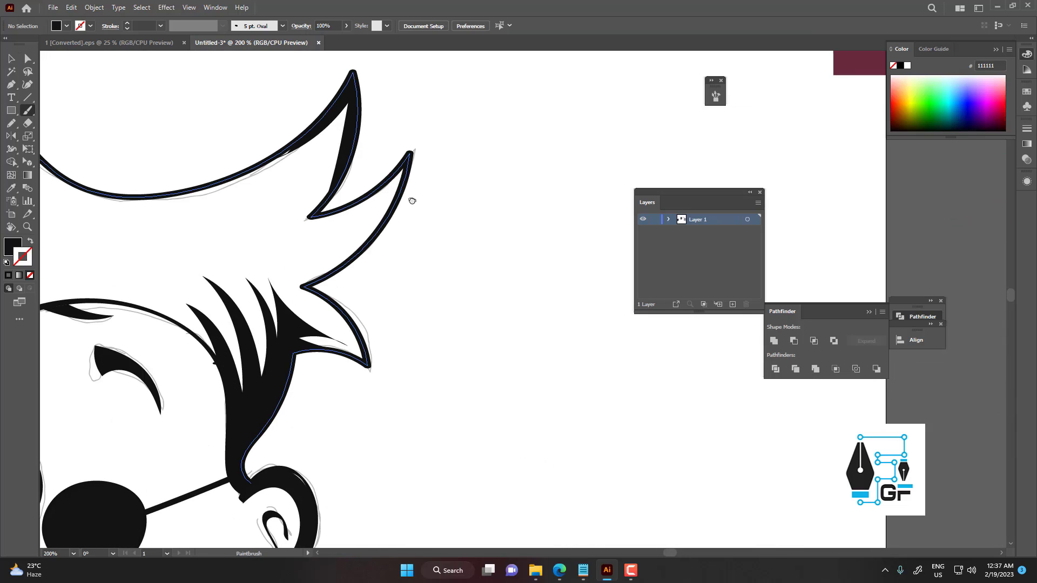
mouse_move(360, 200)
mouse_down()
mouse_move(396, 183)
mouse_move(344, 259)
mouse_up()
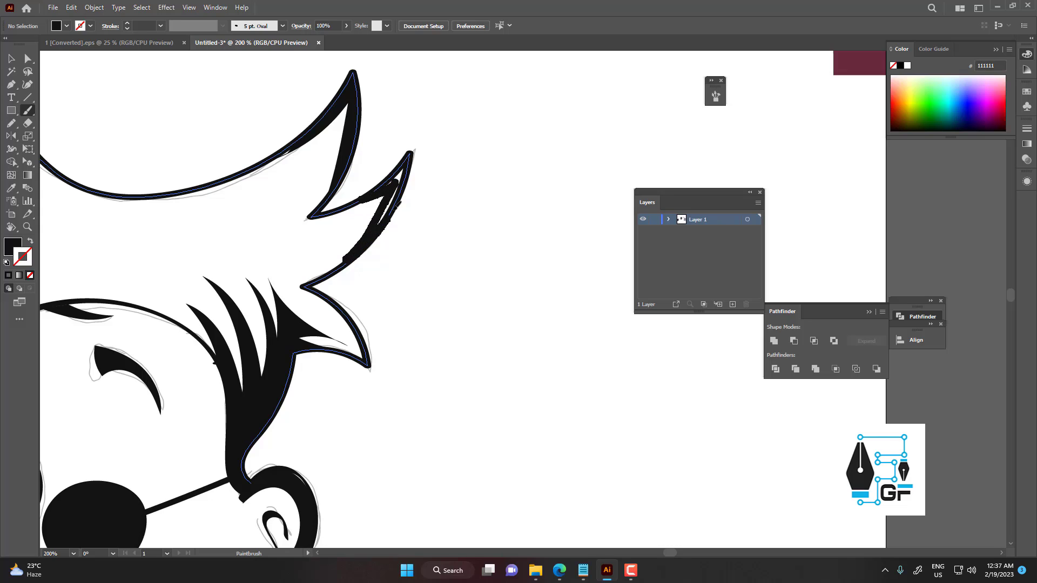
mouse_move(397, 204)
mouse_down()
mouse_move(412, 158)
mouse_move(370, 196)
mouse_up()
key(v)
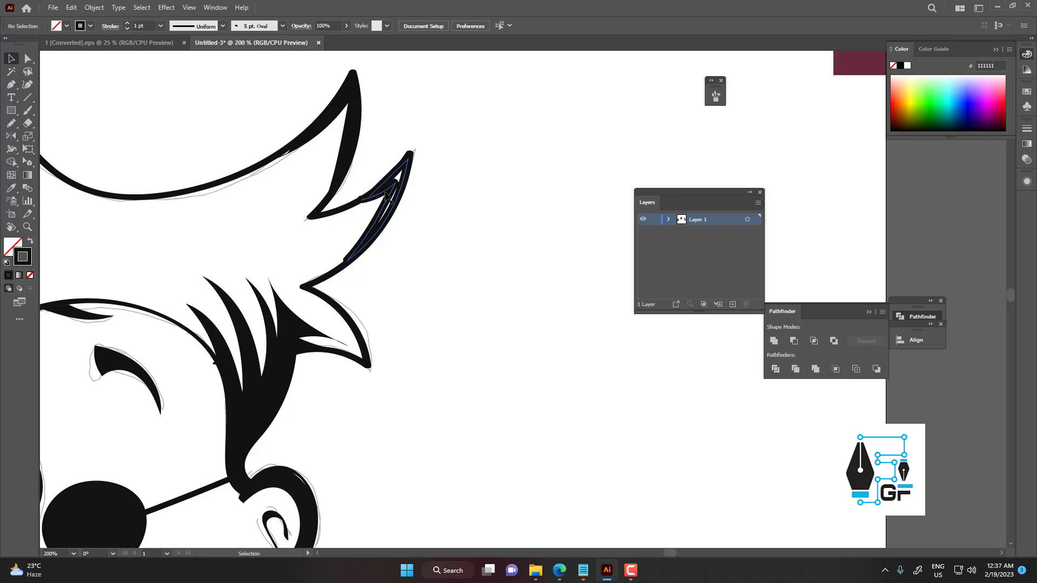
click(396, 195)
key(shift+x)
click(449, 191)
Delete the stray curved stroke lying on the artboard to the right of the face
scroll(449, 192, down, 4)
mouse_move(454, 195)
mouse_down()
mouse_move(440, 219)
mouse_move(514, 389)
mouse_up()
scroll(432, 226, up, 1)
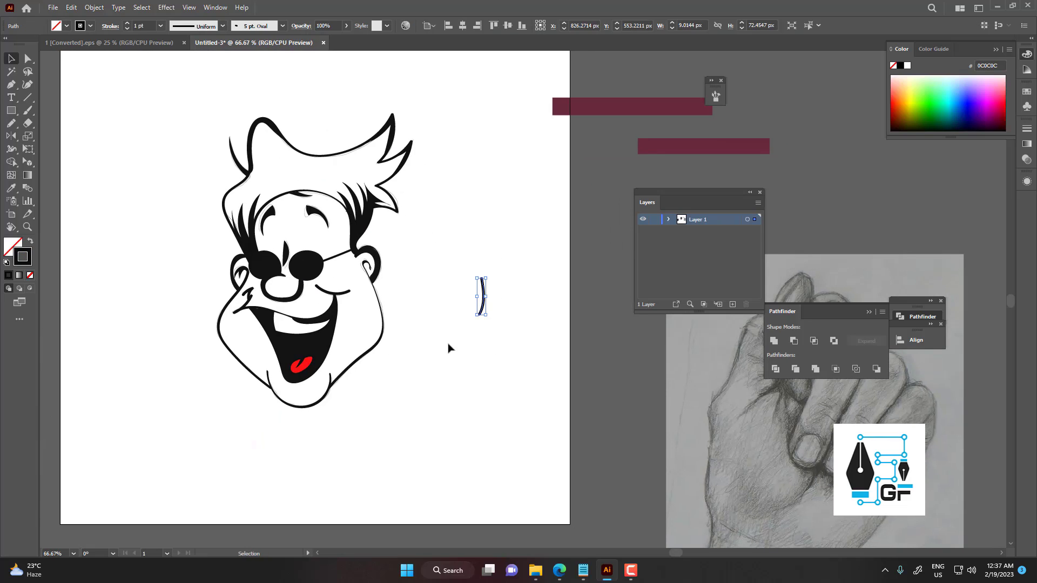
key(Delete)
Cut the inked face from the artboard and move the faint guide sketch underneath it to below the artboard
scroll(429, 355, down, 2)
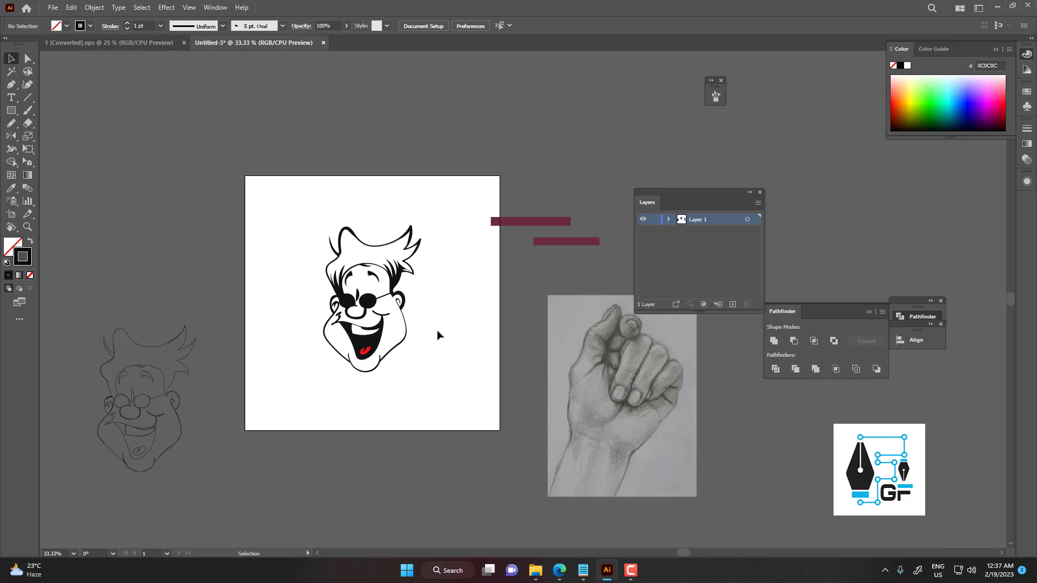
drag(441, 397, 288, 211)
key(Delete)
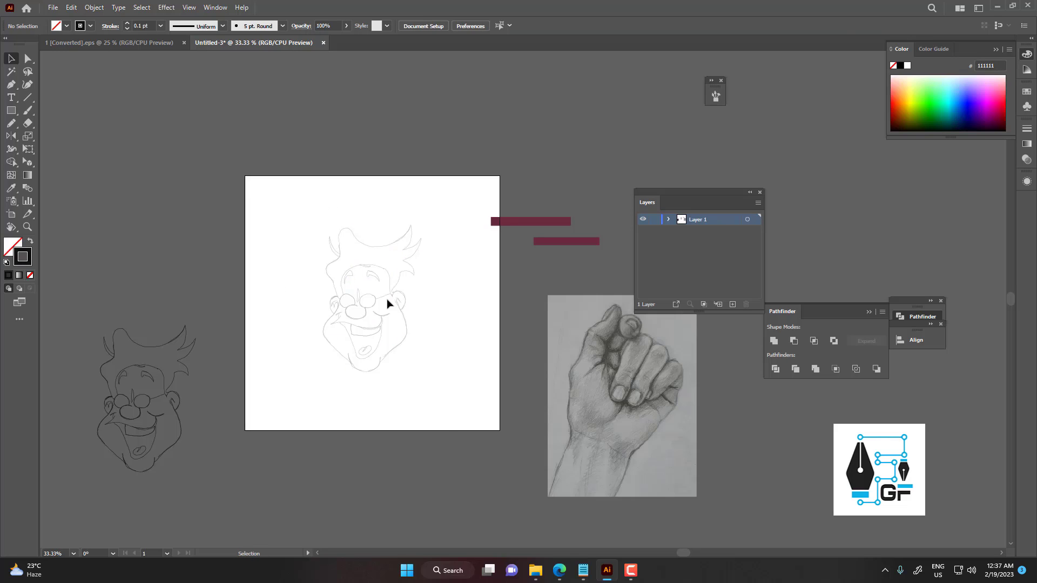
click(367, 301)
scroll(367, 301, down, 2)
drag(400, 350, 328, 266)
drag(373, 317, 367, 423)
click(418, 309)
scroll(408, 309, up, 2)
drag(406, 310, 426, 338)
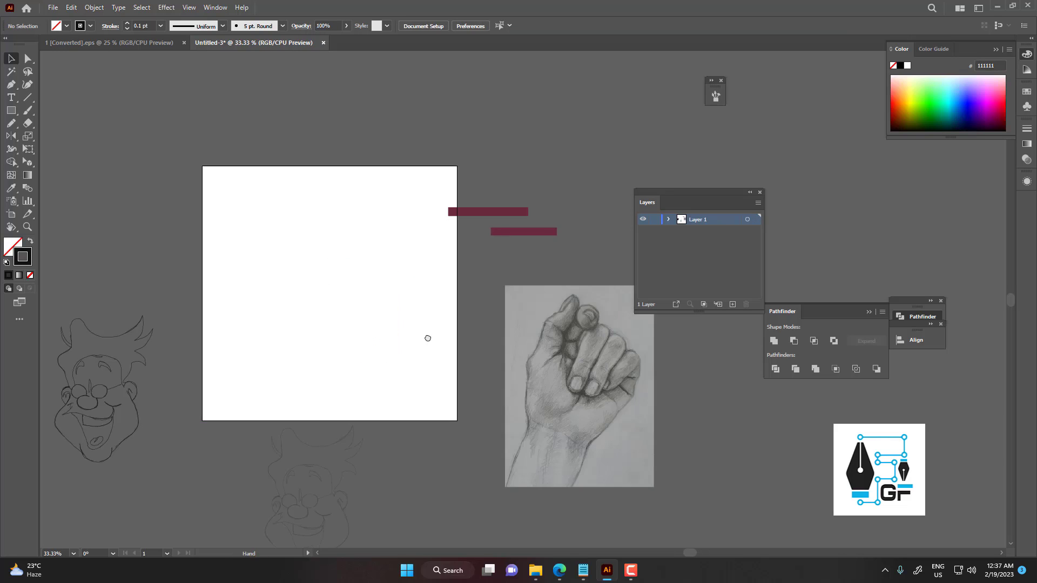
Paste the inked face back in front at its original place on the artboard
key(ctrl+f)
click(447, 332)
scroll(373, 322, up, 3)
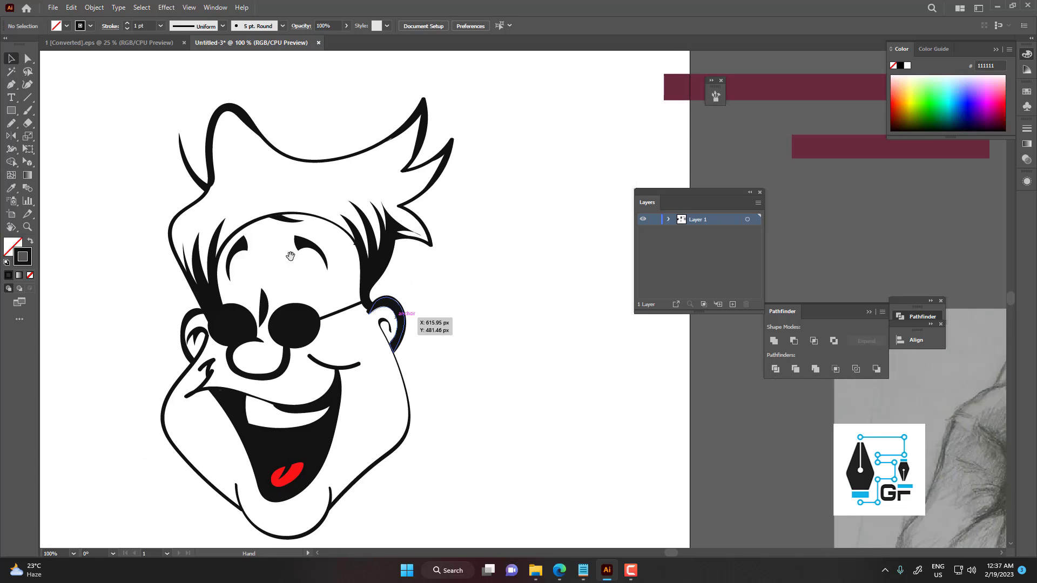
Examine the inked face without its guide sketch, both up close and as a whole, for leftover or missing paths
drag(164, 153, 359, 246)
drag(324, 290, 204, 147)
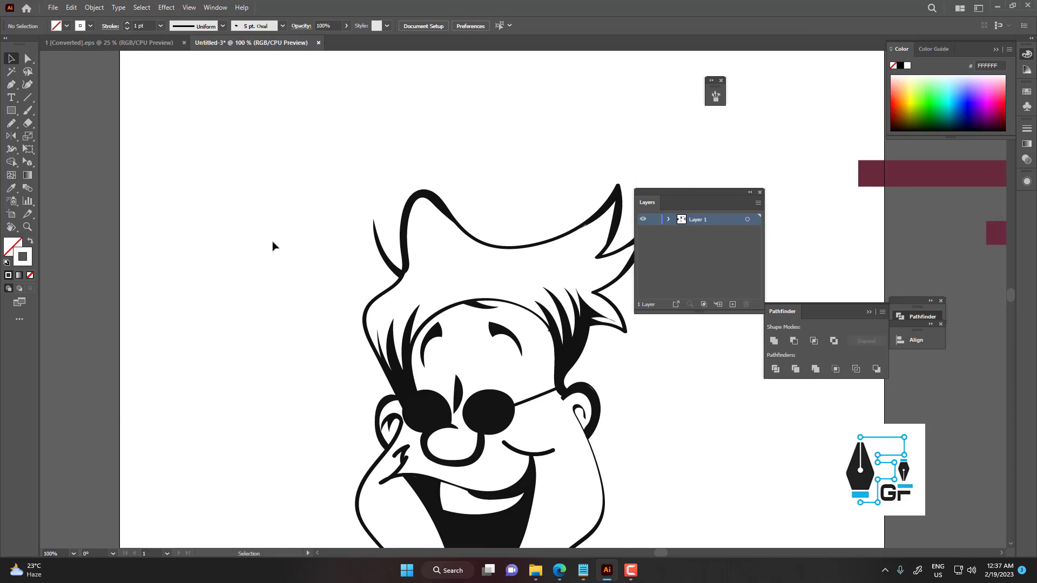
scroll(246, 254, down, 3)
drag(351, 373, 378, 367)
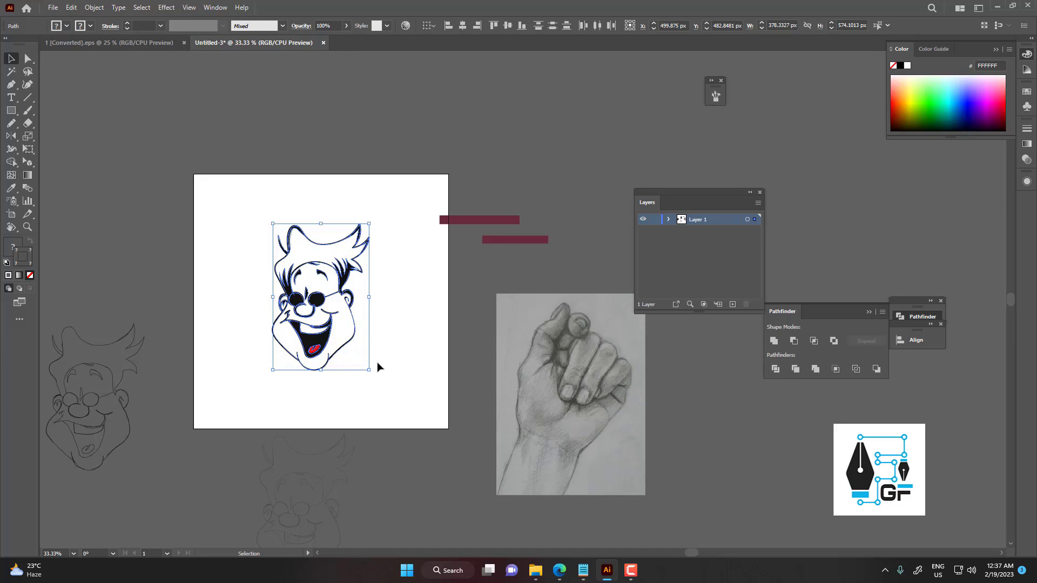
drag(422, 371, 439, 372)
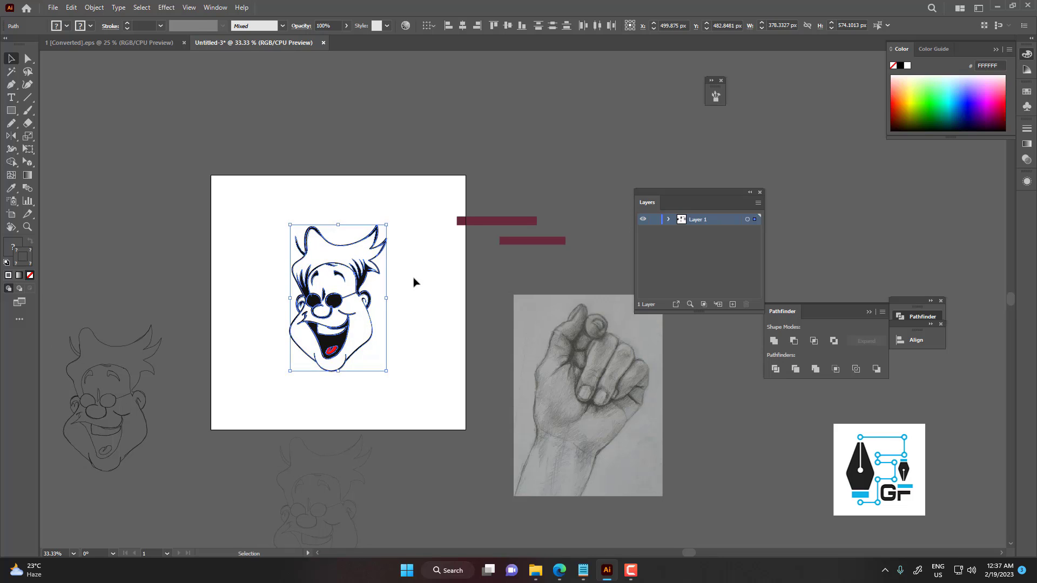
drag(402, 210, 287, 373)
click(383, 357)
scroll(400, 359, left, 1)
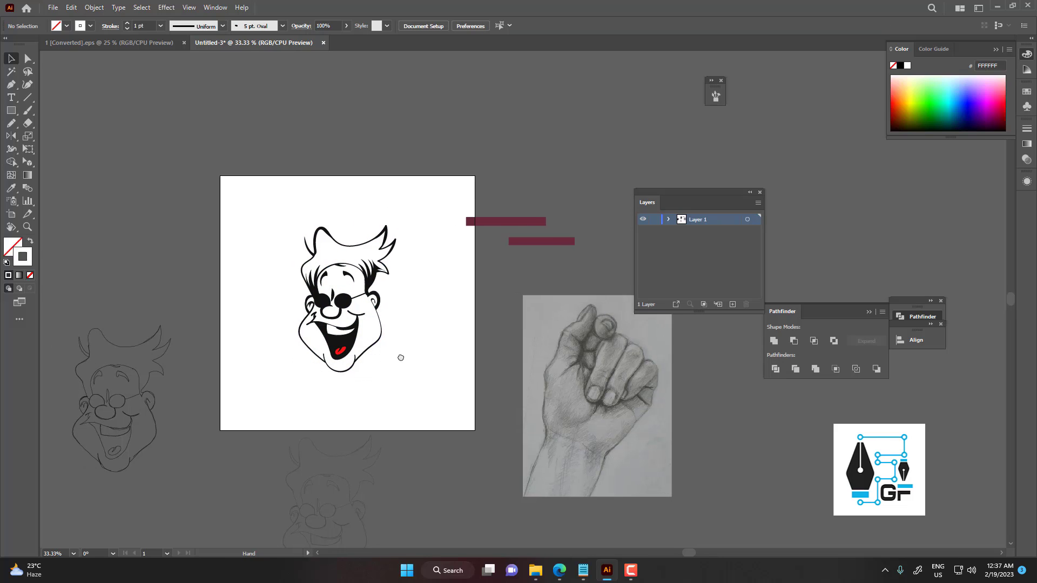
drag(263, 208, 411, 405)
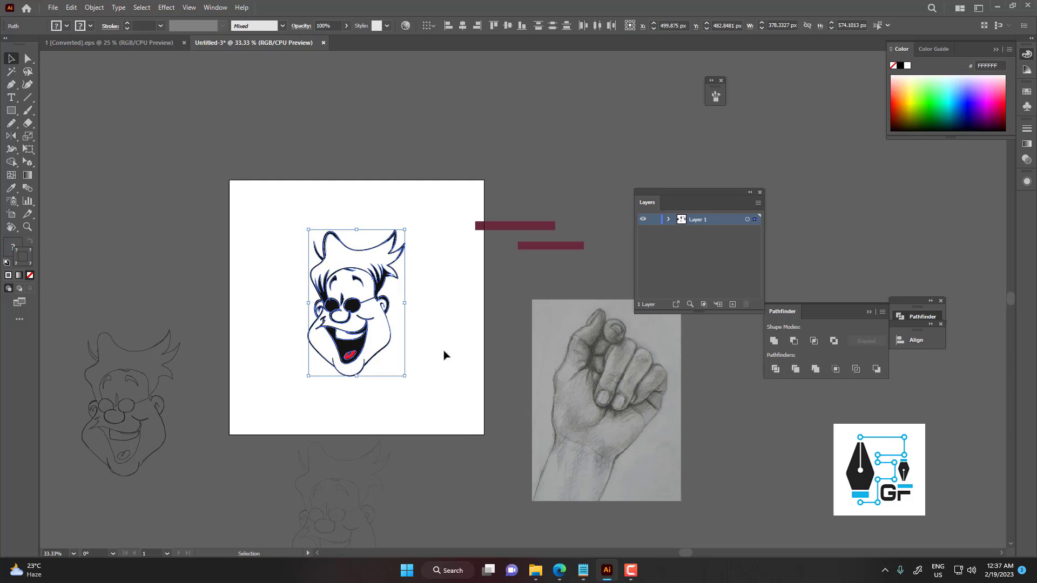
click(444, 355)
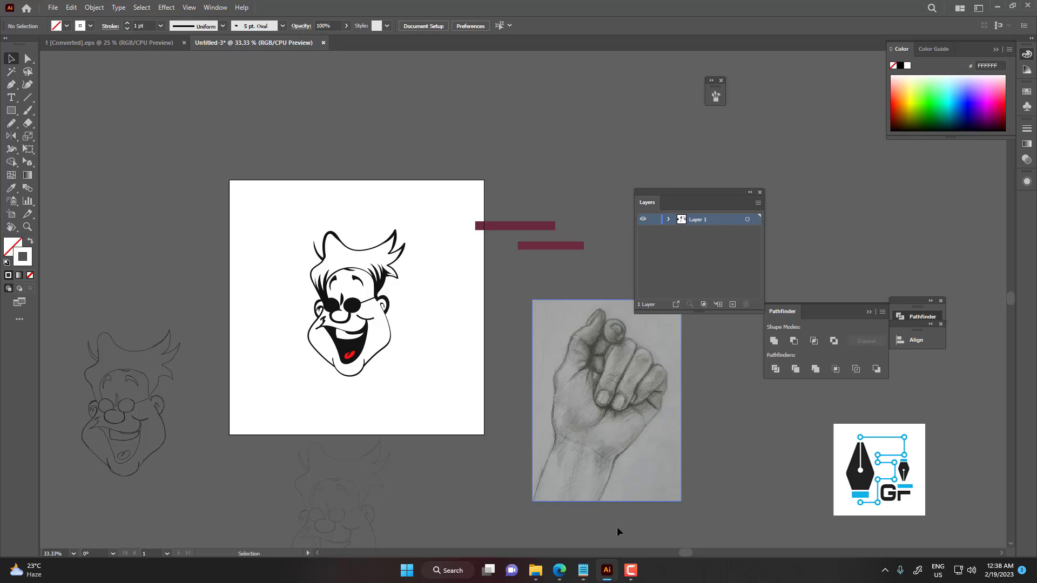
Select all the paths of the inked face on the artboard
drag(427, 226, 292, 396)
drag(435, 400, 280, 202)
drag(282, 210, 429, 408)
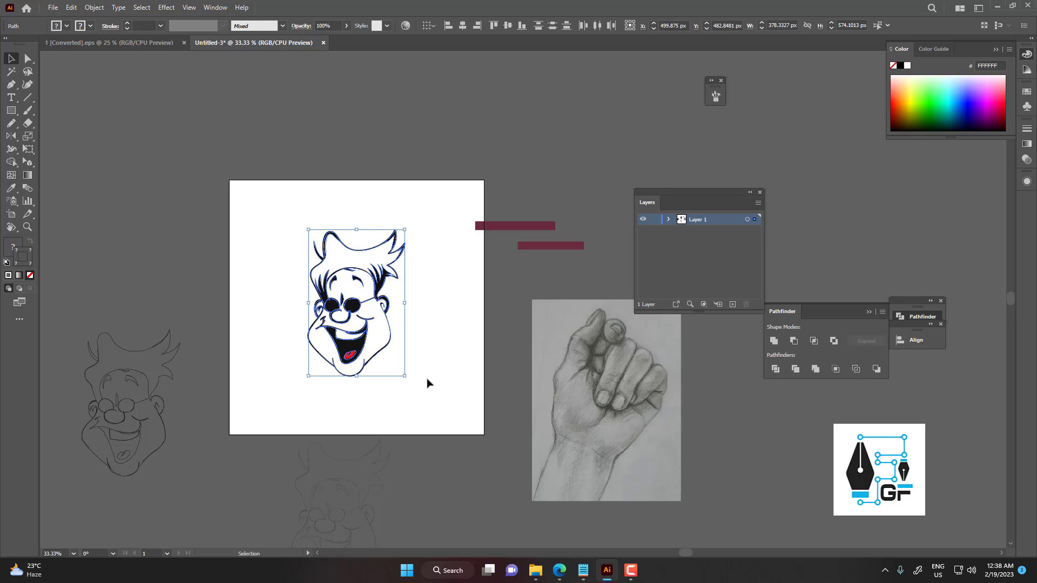